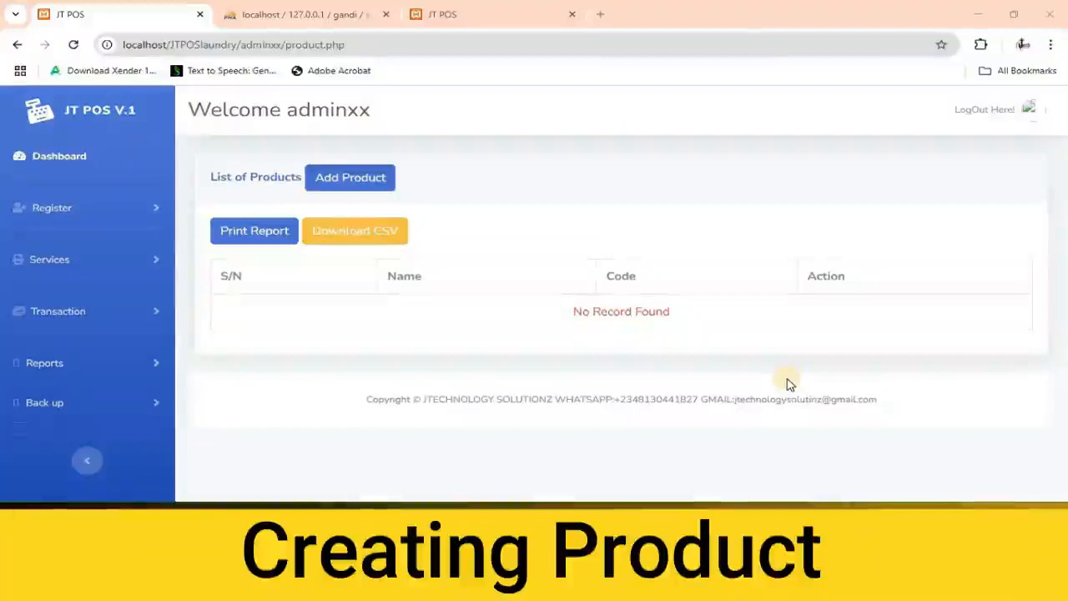
Open the product list and add a product named DI with the code DI
{"action": "left_click", "coordinate": [55, 259]}
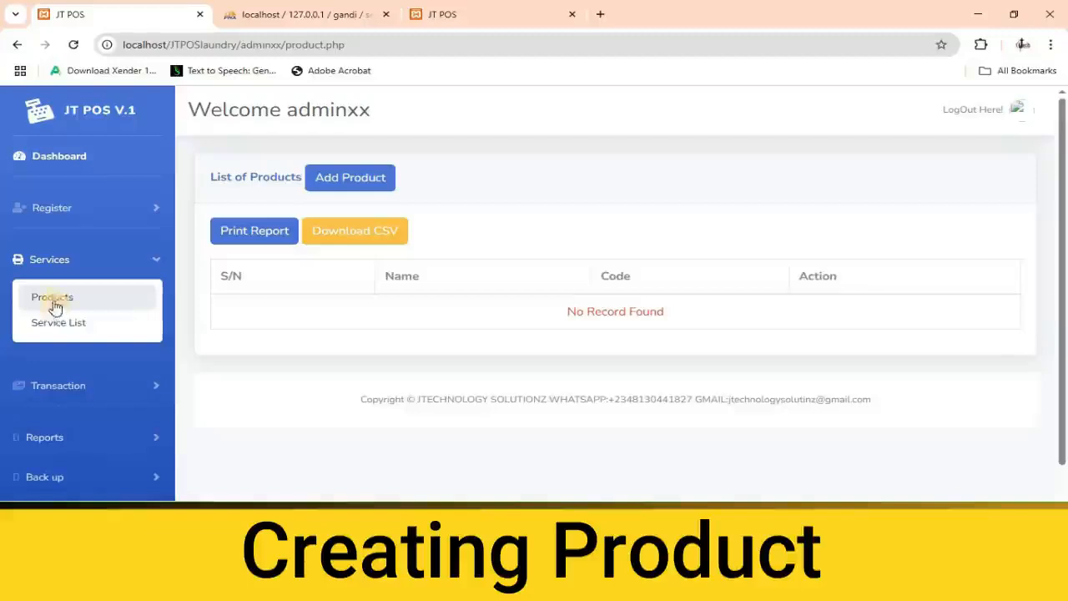
{"action": "left_click", "coordinate": [55, 305]}
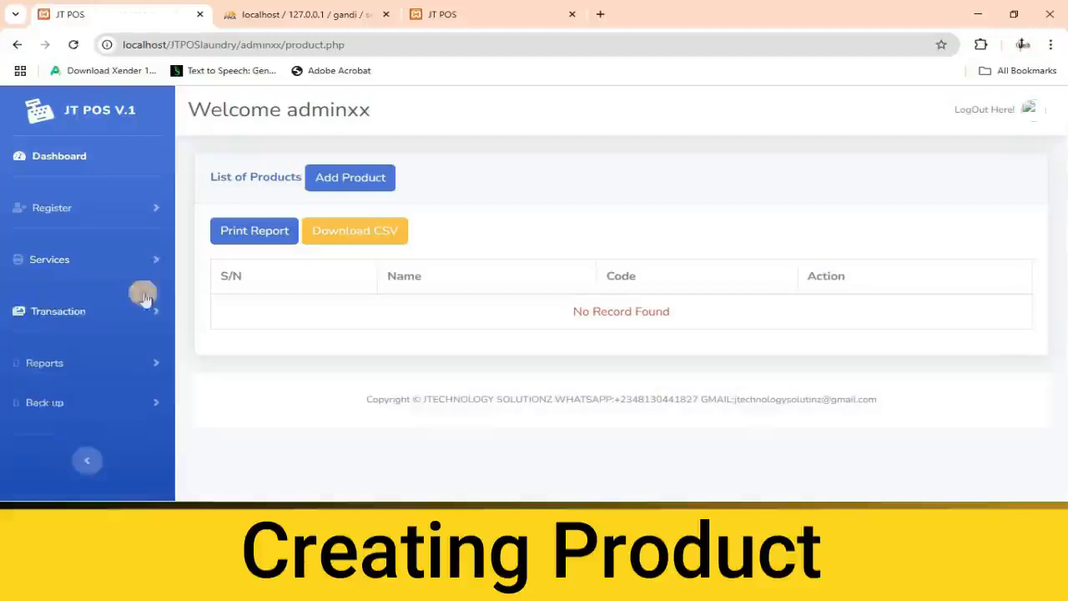
{"action": "left_click", "coordinate": [355, 177]}
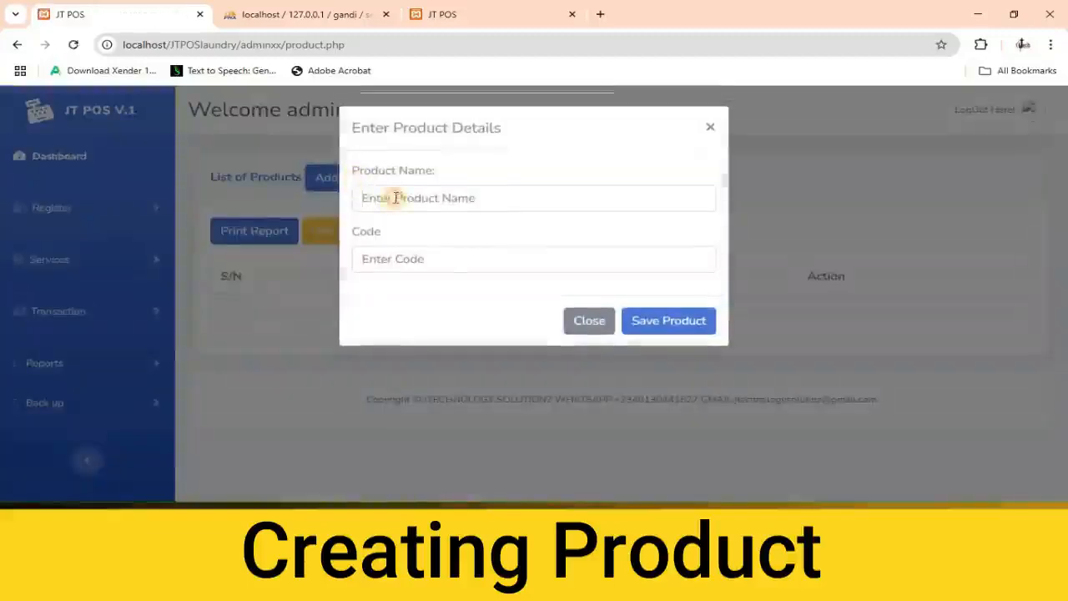
{"action": "left_click", "coordinate": [396, 198]}
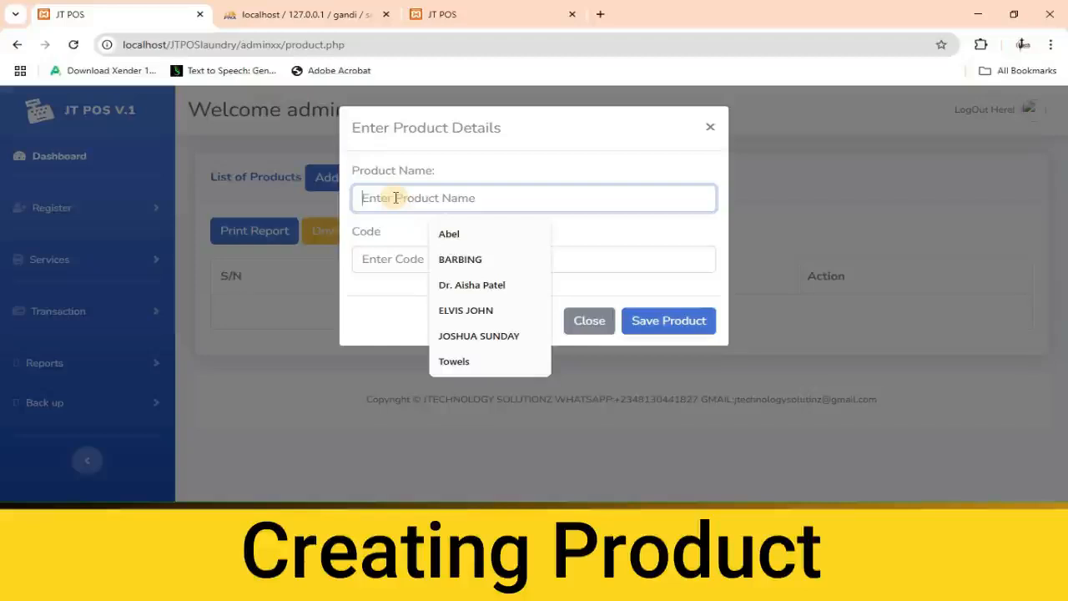
{"action": "type", "text": "Di"}
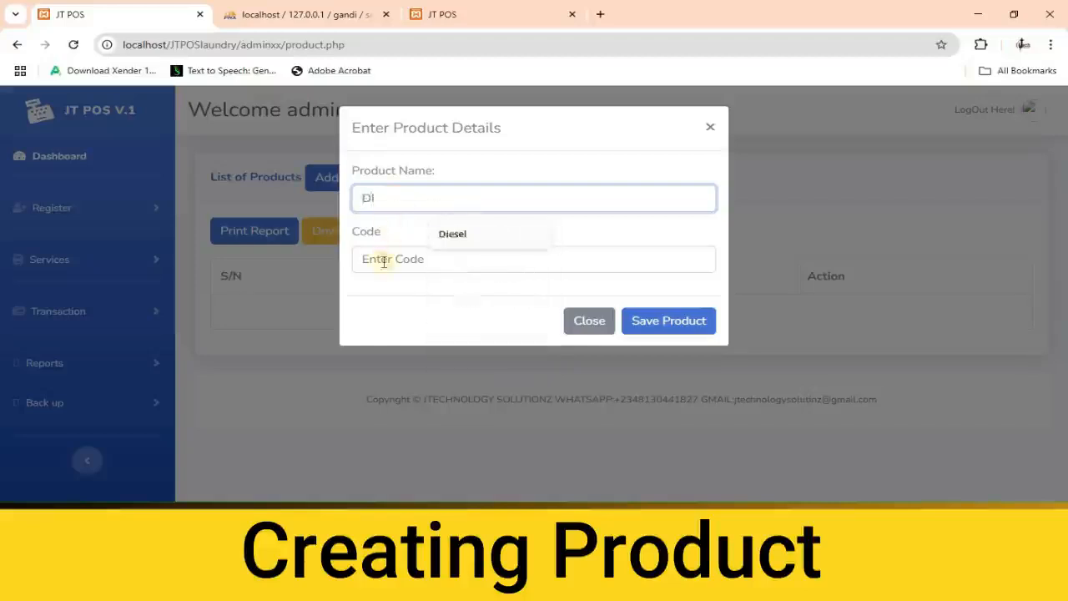
{"action": "left_click", "coordinate": [384, 265]}
{"action": "type", "text": "Di"}
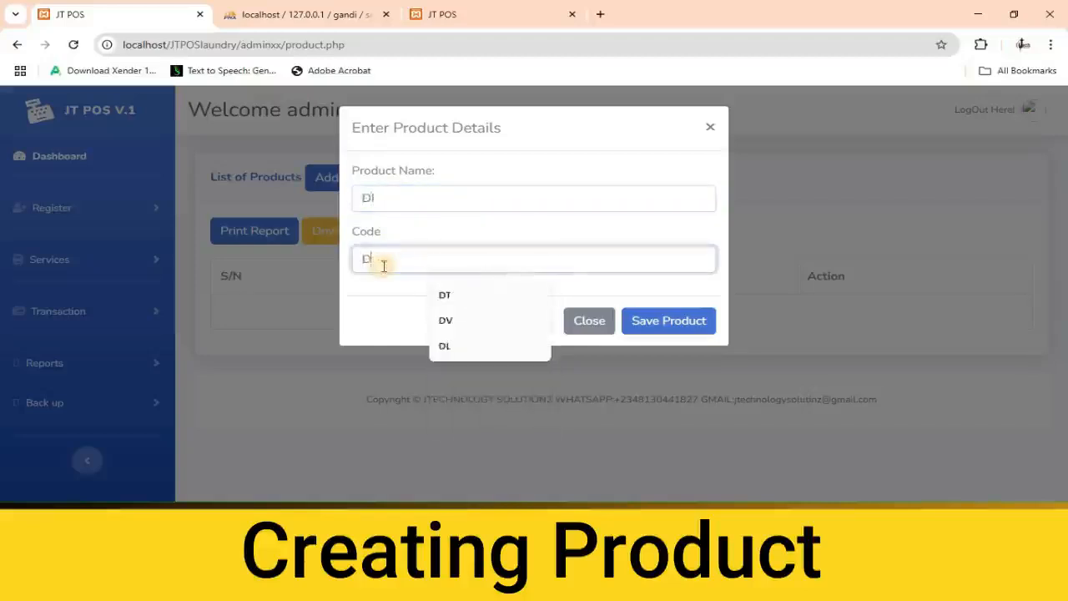
{"action": "left_click", "coordinate": [650, 324]}
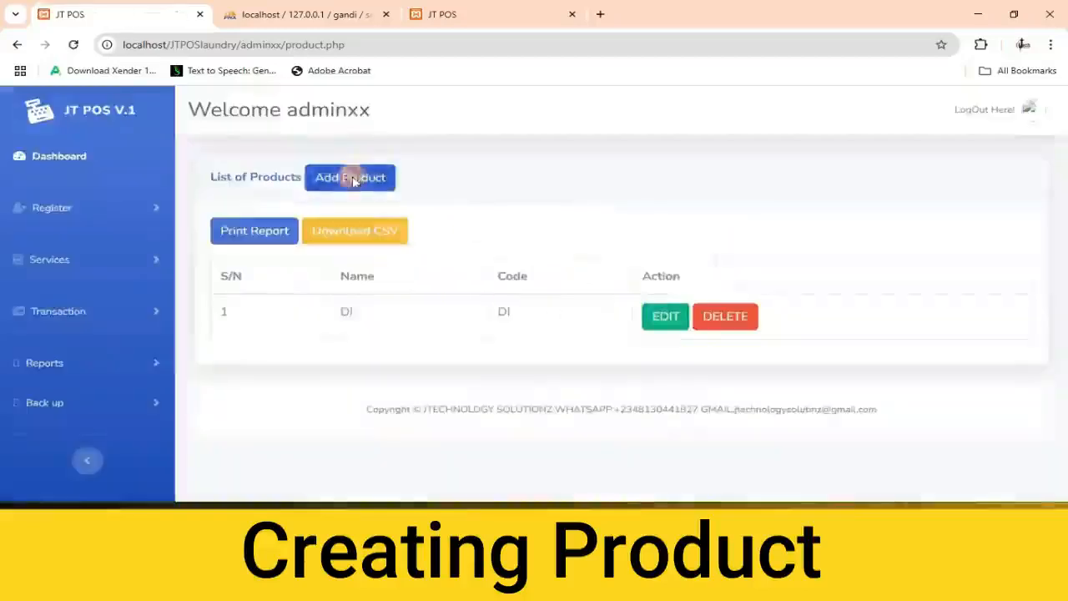
Add a product named FLEX with the code FL to the product list
{"action": "left_click", "coordinate": [353, 177]}
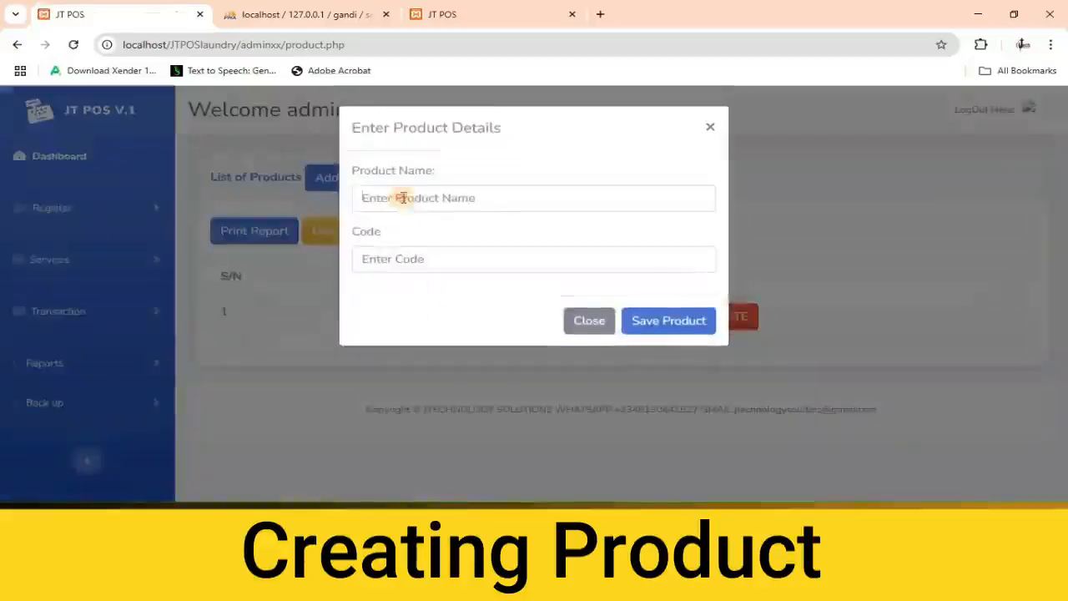
{"action": "left_click", "coordinate": [403, 198]}
{"action": "type", "text": "FLEX"}
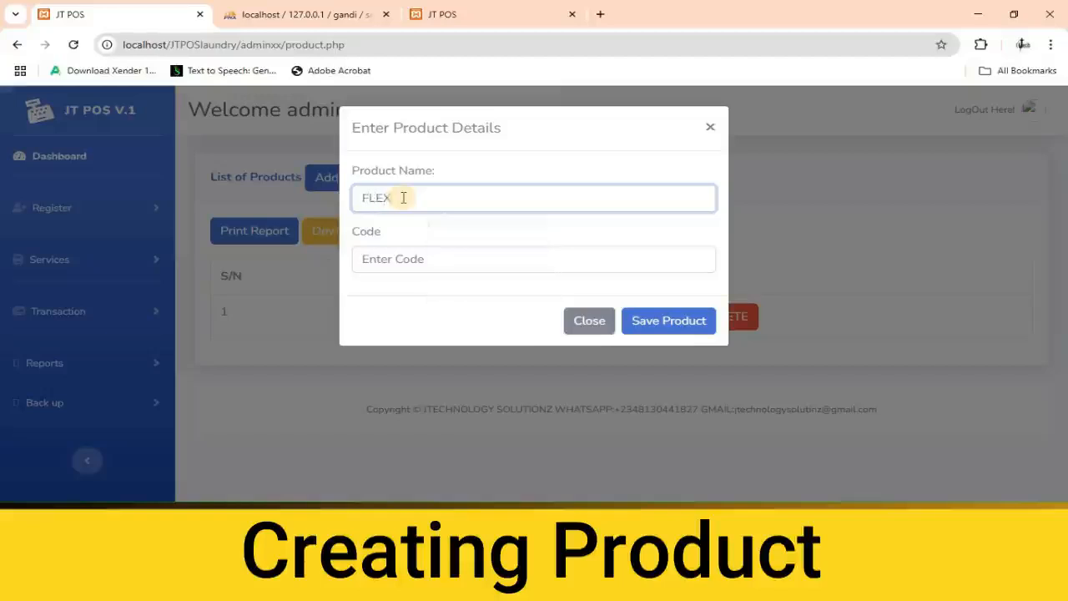
{"action": "key", "text": "Tab"}
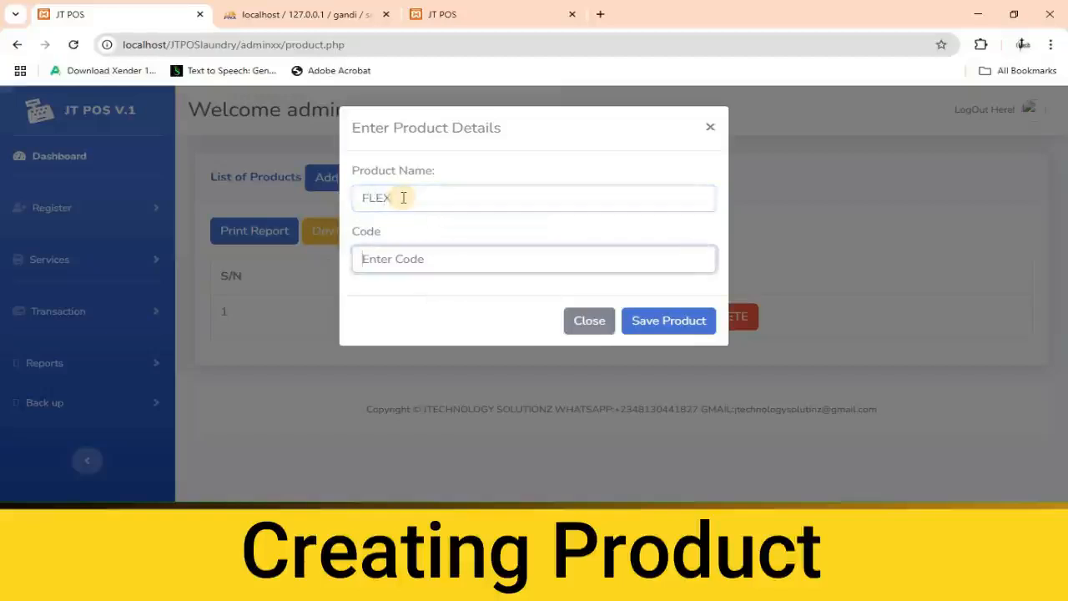
{"action": "type", "text": "FL"}
{"action": "left_click", "coordinate": [662, 322]}
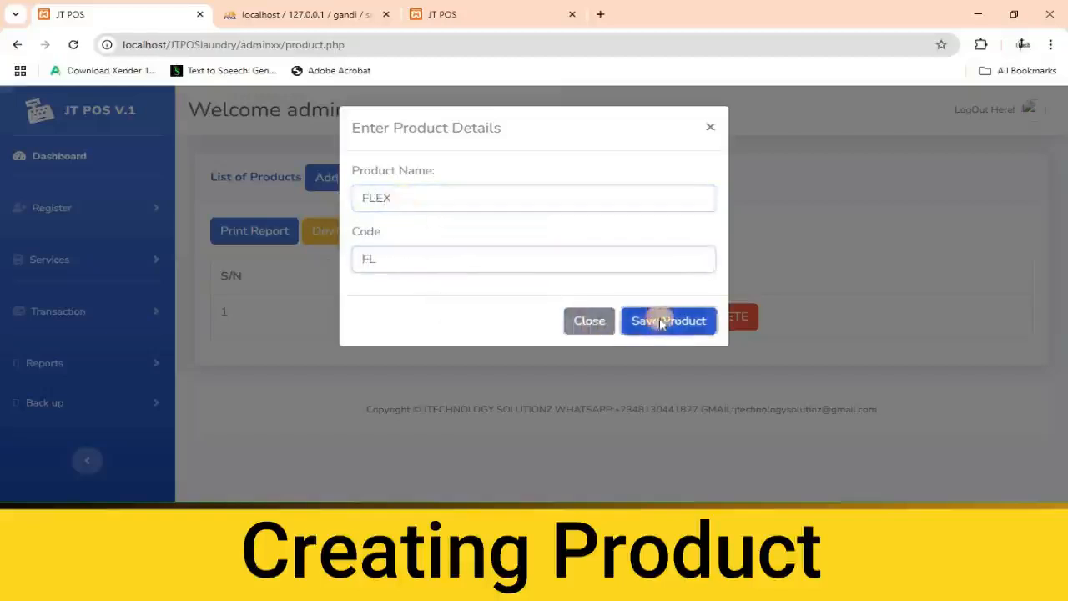
Add a product named SAV with the code SV to the product list
{"action": "left_click", "coordinate": [350, 177]}
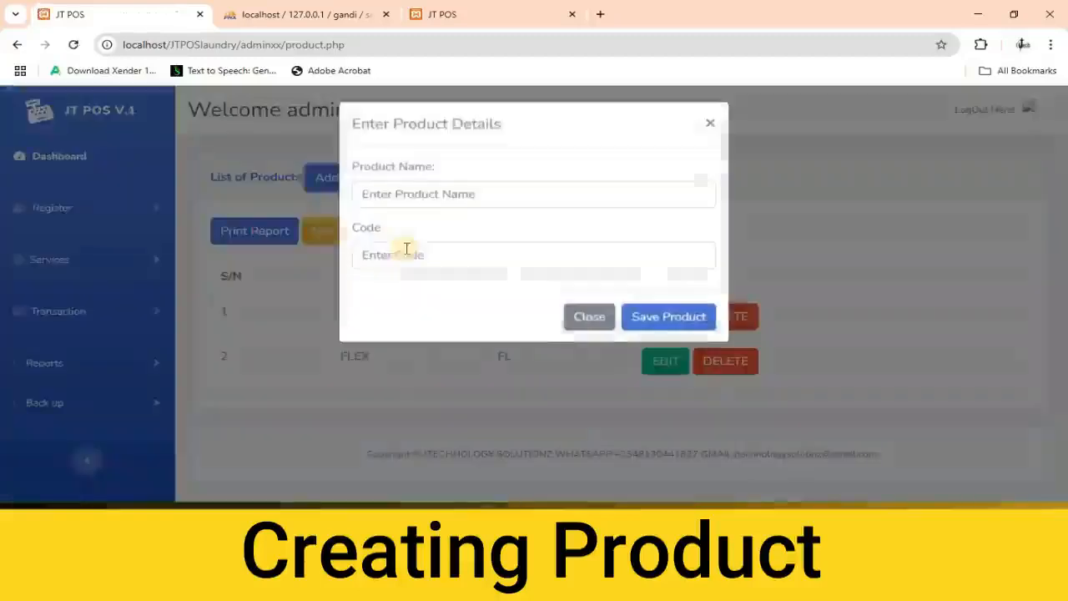
{"action": "left_click", "coordinate": [411, 198]}
{"action": "type", "text": "SAV"}
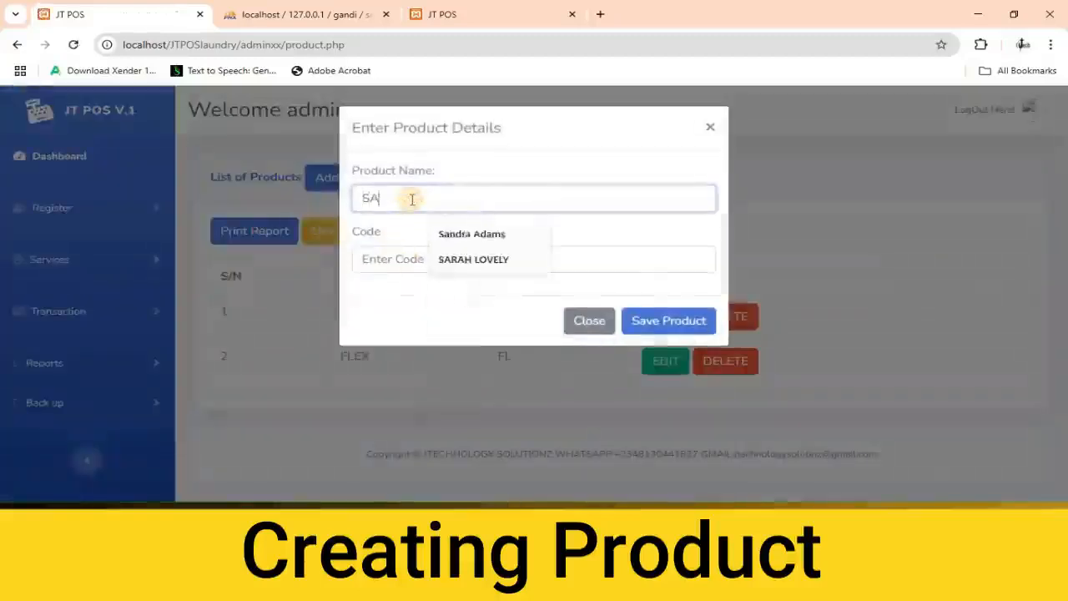
{"action": "left_click", "coordinate": [389, 258]}
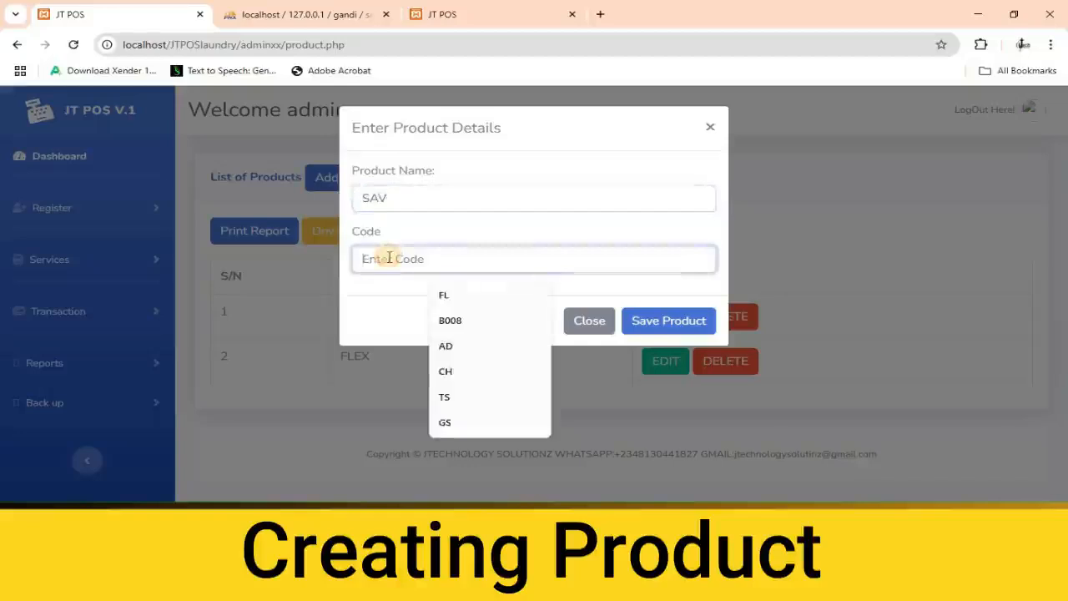
{"action": "type", "text": "SV"}
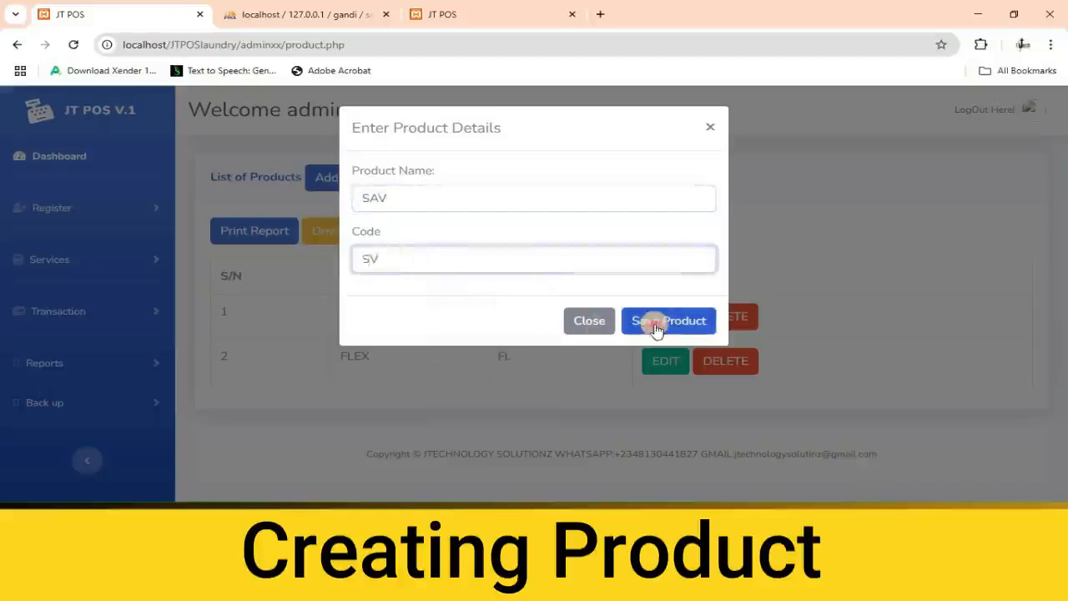
{"action": "left_click", "coordinate": [656, 329]}
Add a product named GRAPHIC DESIGN with the code GD to the product list
{"action": "left_click", "coordinate": [367, 177]}
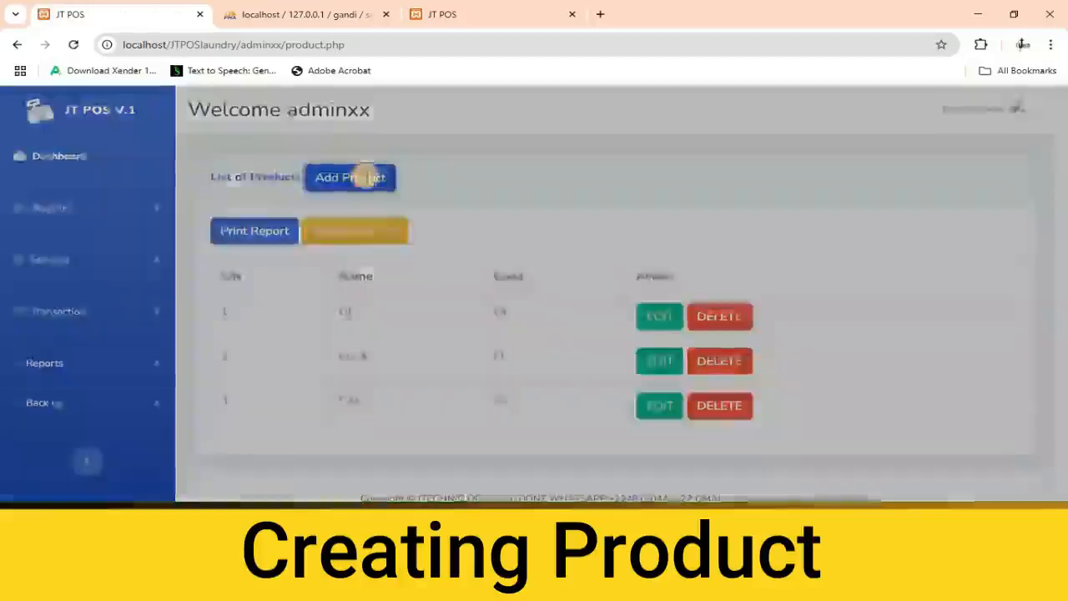
{"action": "left_click", "coordinate": [389, 193]}
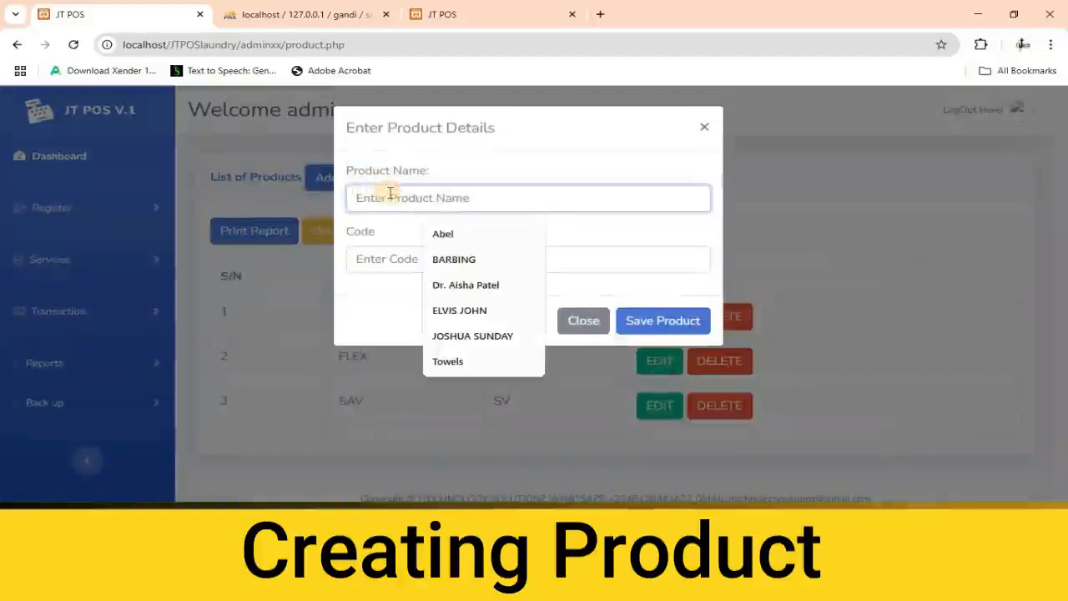
{"action": "type", "text": "GRAPHIC DESIGN"}
{"action": "left_click", "coordinate": [384, 260]}
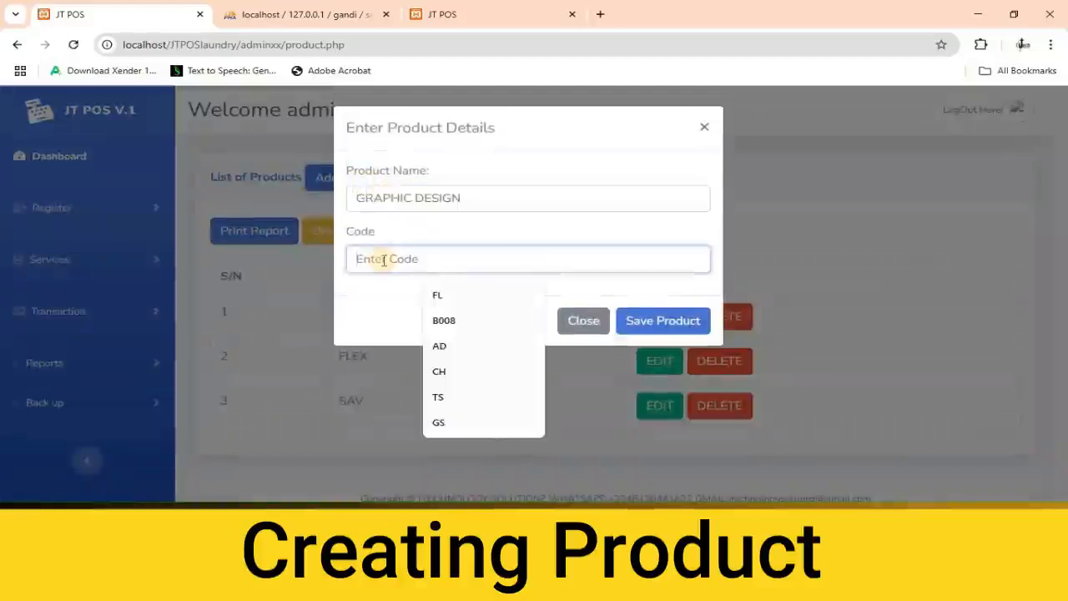
{"action": "type", "text": "GD"}
{"action": "left_click", "coordinate": [636, 320]}
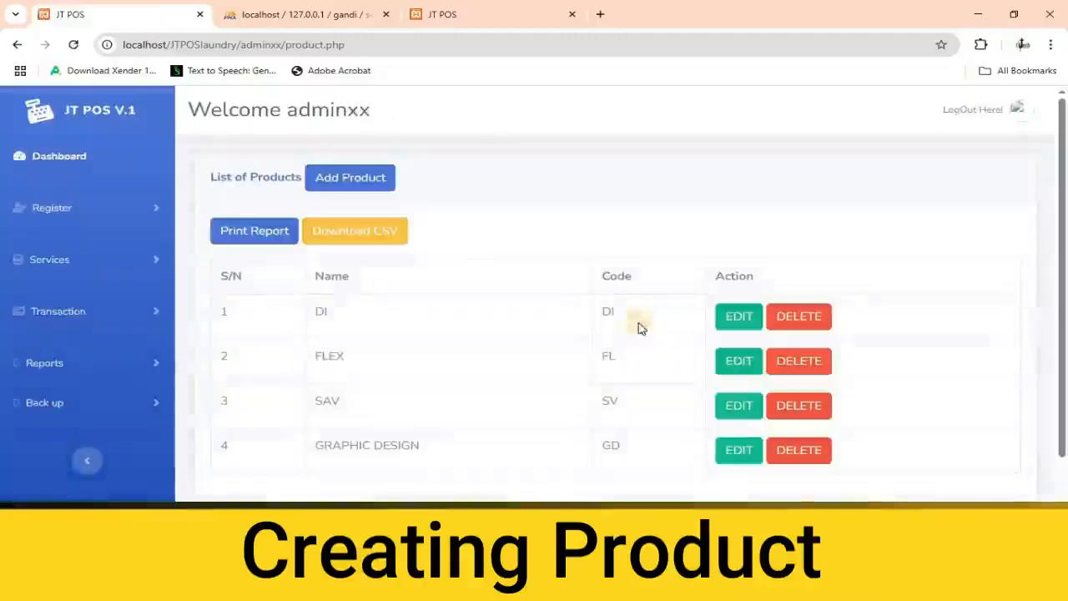
Add a product named PRINTING with the code PG to the product list
{"action": "left_click", "coordinate": [324, 177]}
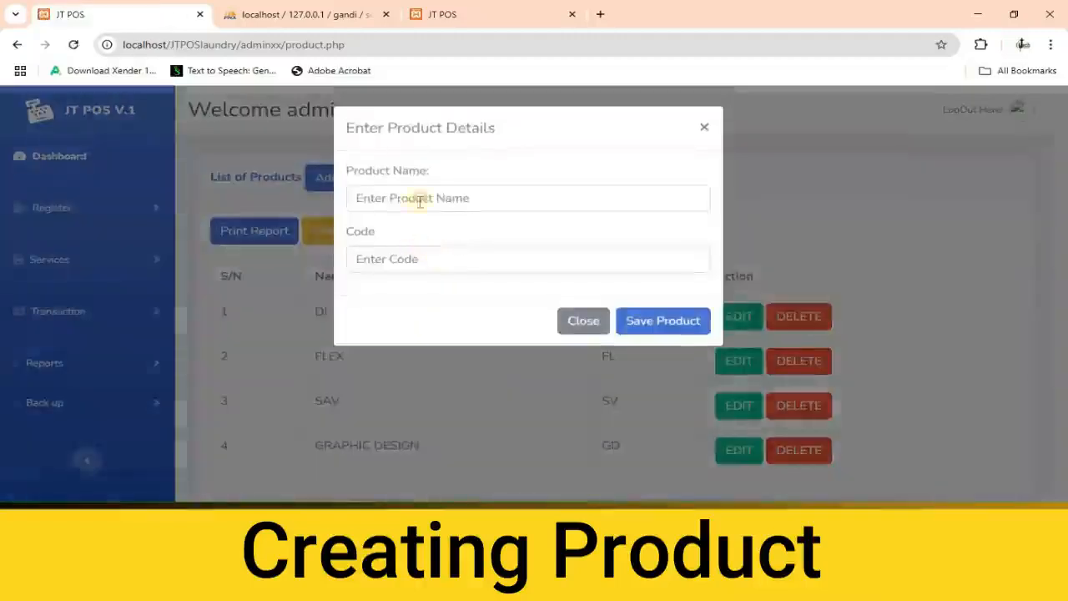
{"action": "left_click", "coordinate": [418, 198]}
{"action": "type", "text": "PR"}
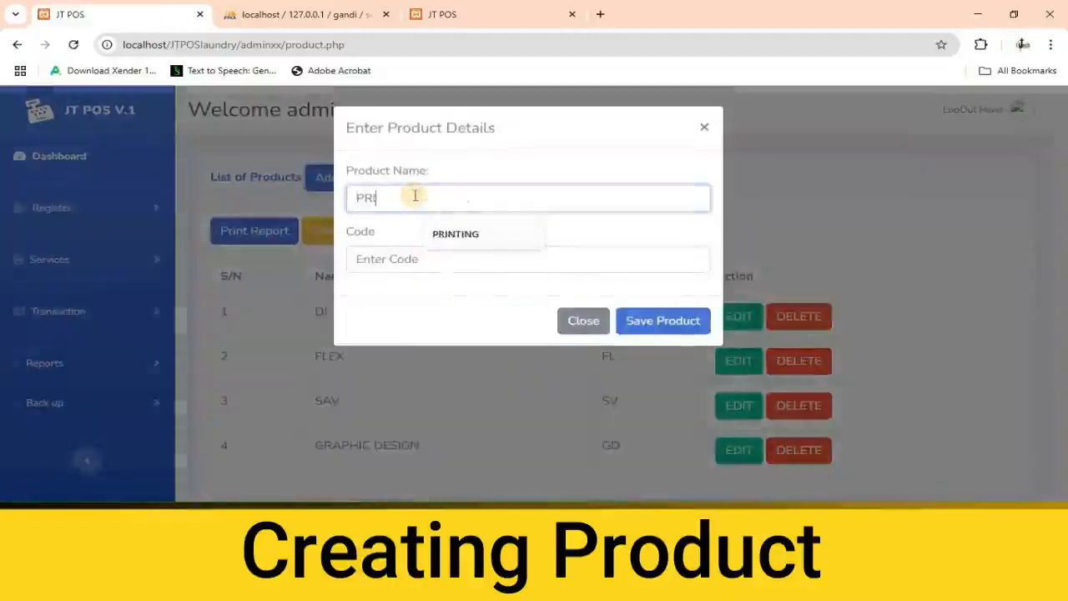
{"action": "type", "text": "INTING"}
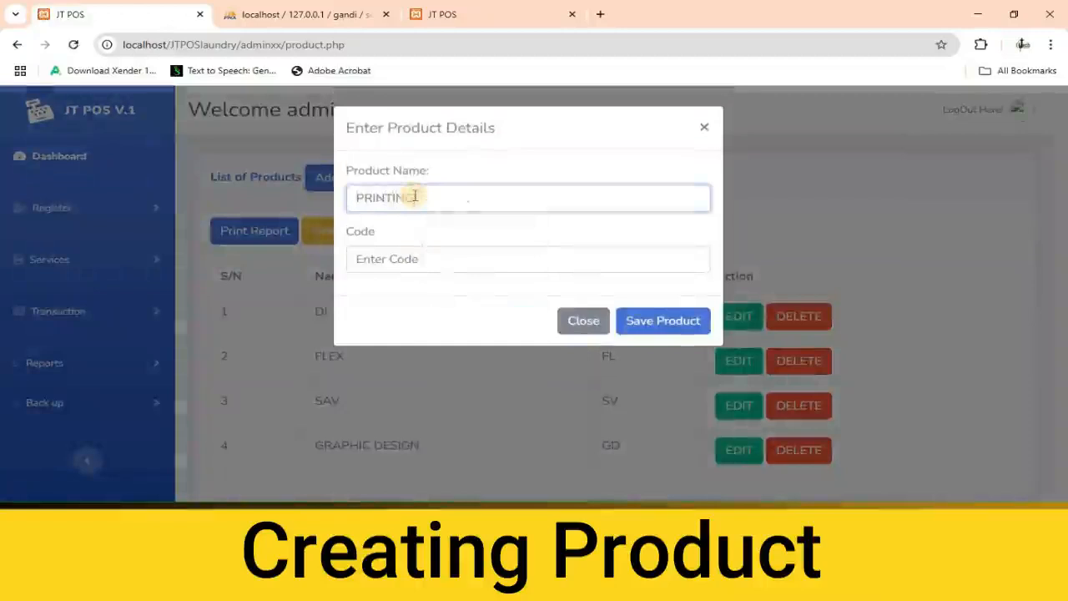
{"action": "left_click", "coordinate": [414, 257]}
{"action": "type", "text": "PG"}
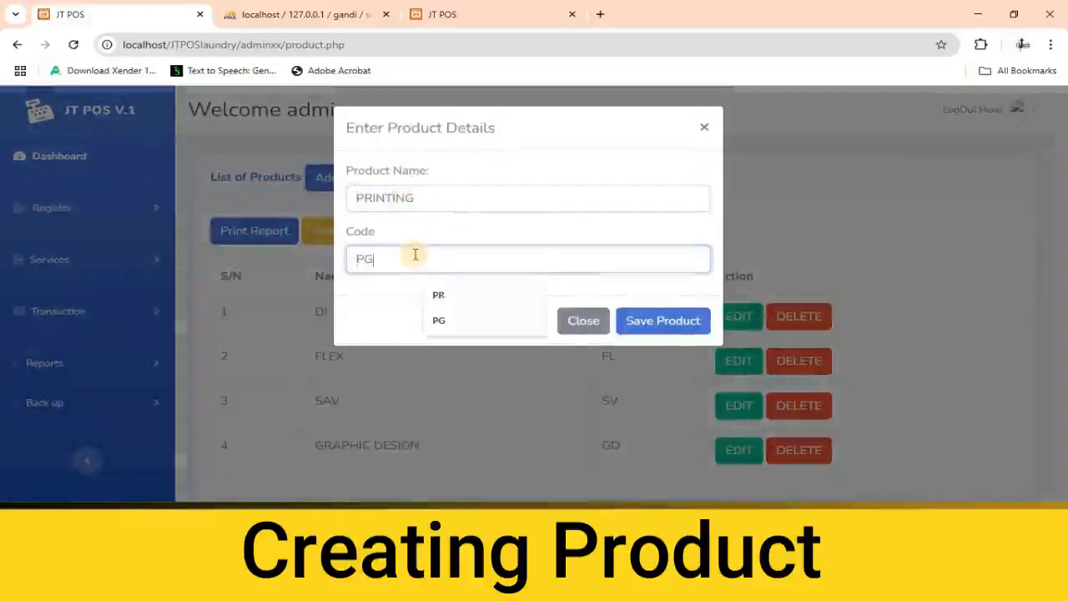
{"action": "left_click", "coordinate": [655, 322]}
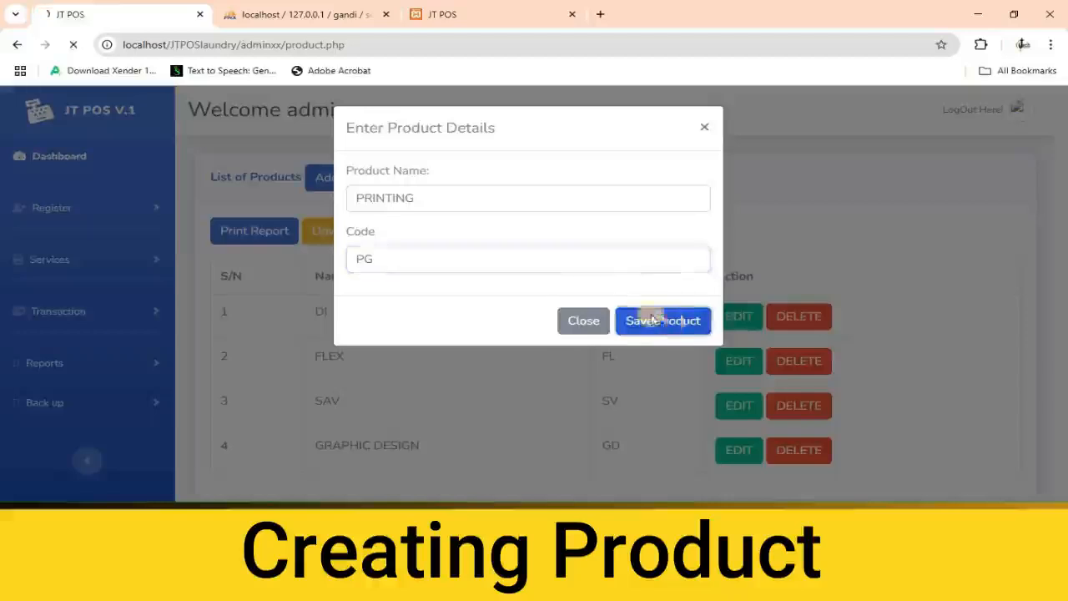
{"action": "scroll", "coordinate": [496, 345], "scroll_direction": "down", "scroll_amount": 3}
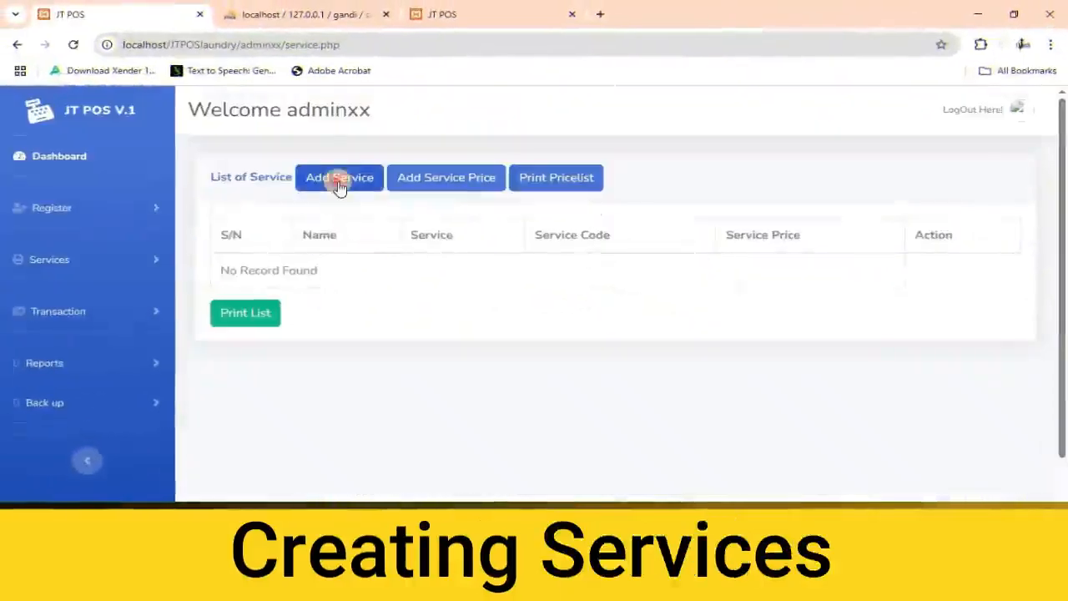
Add a service named FEET with the code FT on the service list page
{"action": "left_click", "coordinate": [340, 187]}
{"action": "left_click", "coordinate": [392, 200]}
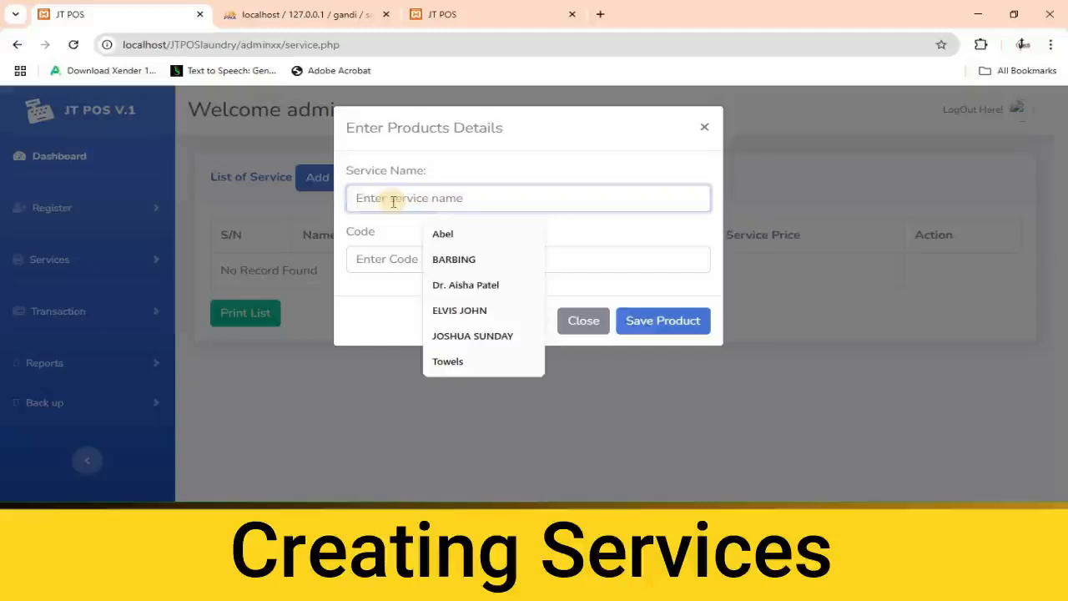
{"action": "type", "text": "FEET"}
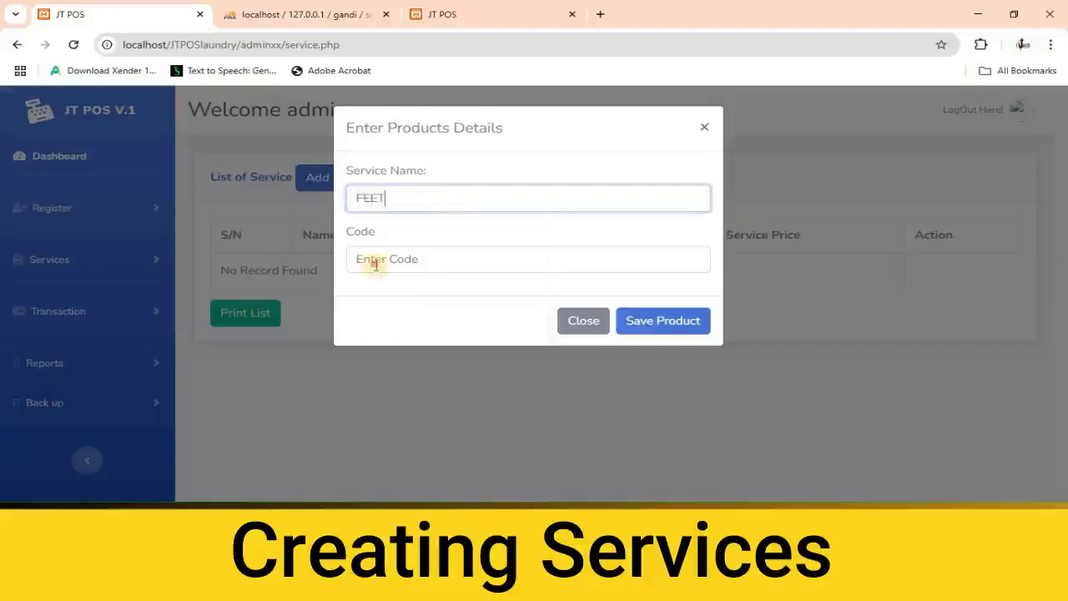
{"action": "left_click", "coordinate": [375, 264]}
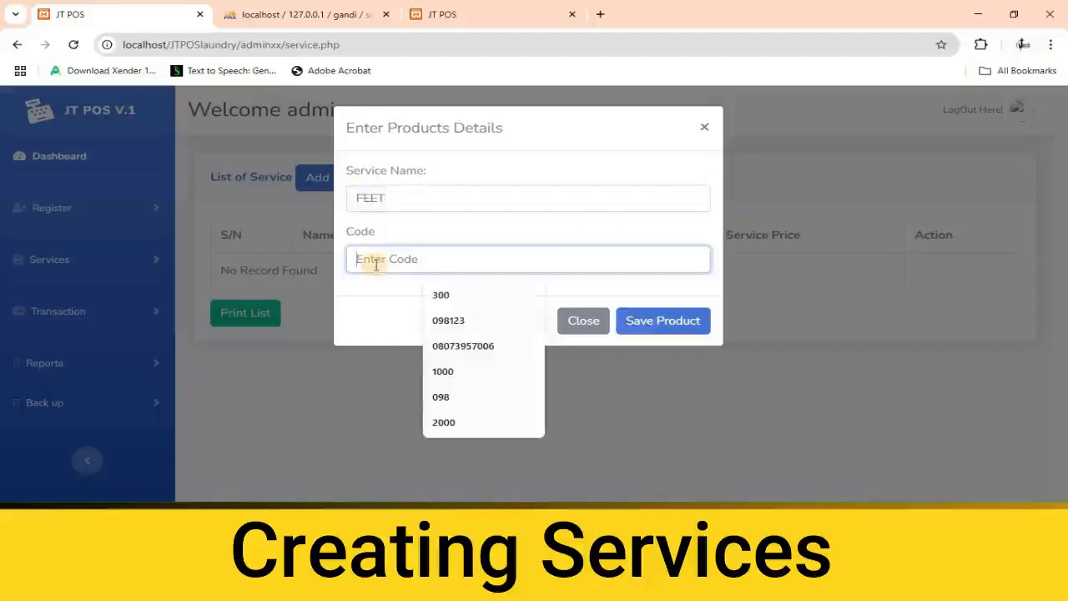
{"action": "type", "text": "FT"}
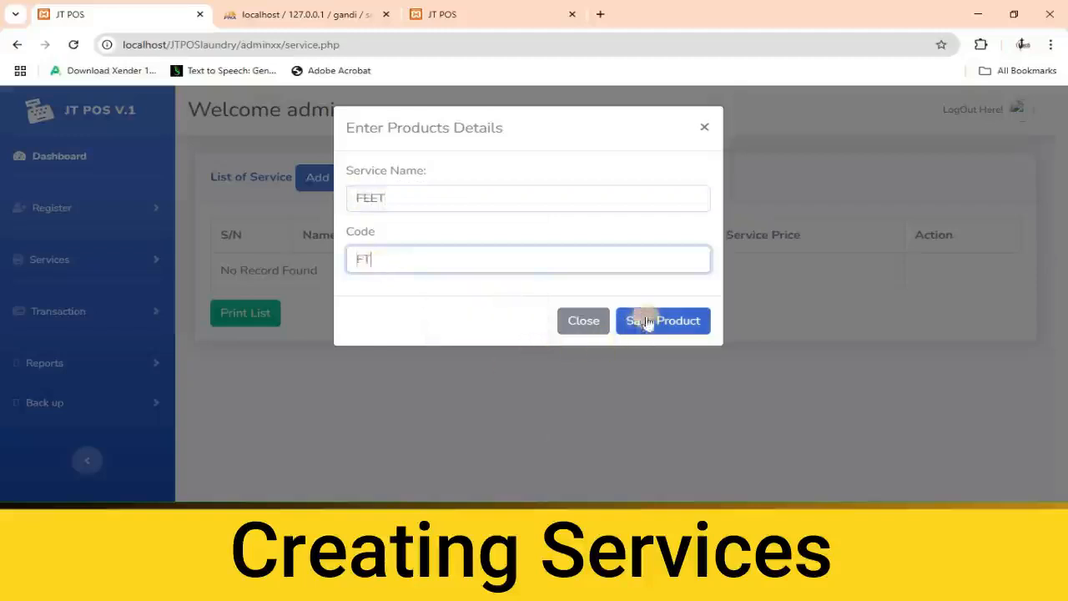
{"action": "left_click", "coordinate": [647, 325]}
Add a service named A4 with the code A4 on the service list page
{"action": "left_click", "coordinate": [345, 178]}
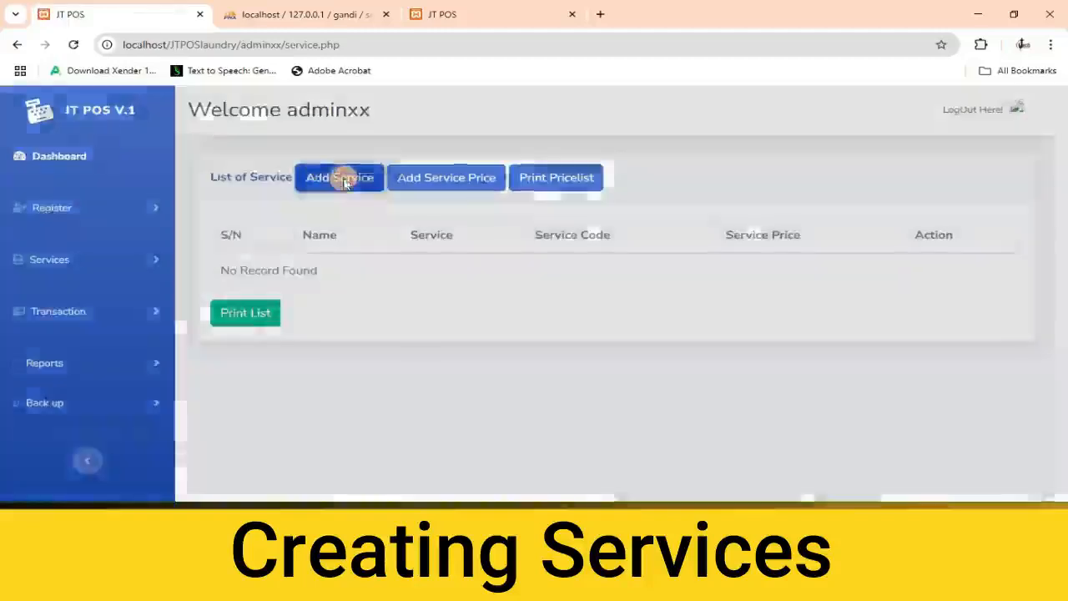
{"action": "left_click", "coordinate": [386, 199]}
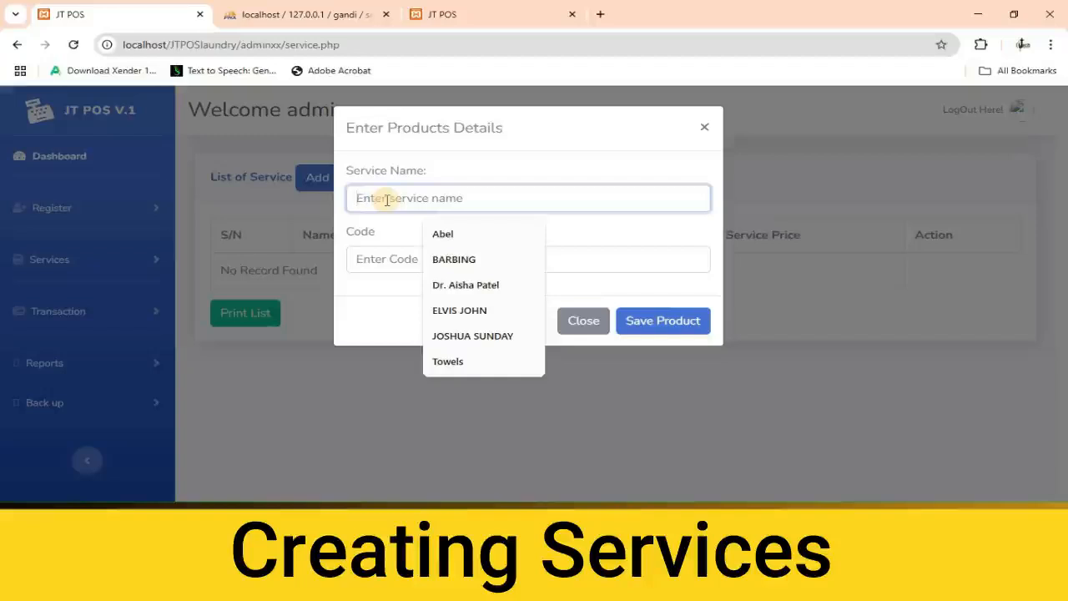
{"action": "type", "text": "A4"}
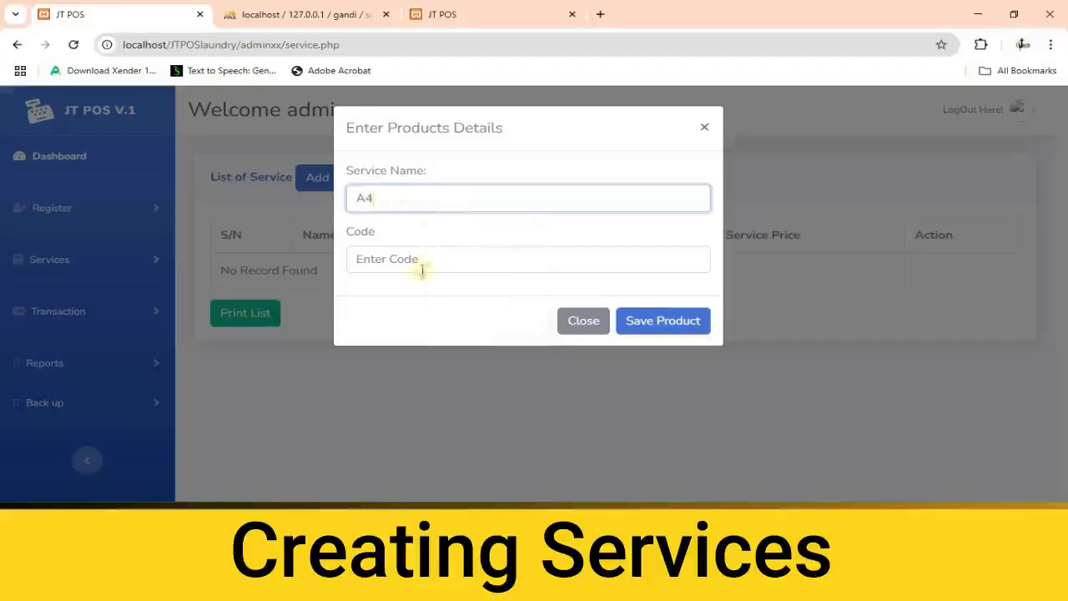
{"action": "left_click", "coordinate": [402, 260]}
{"action": "type", "text": "A"}
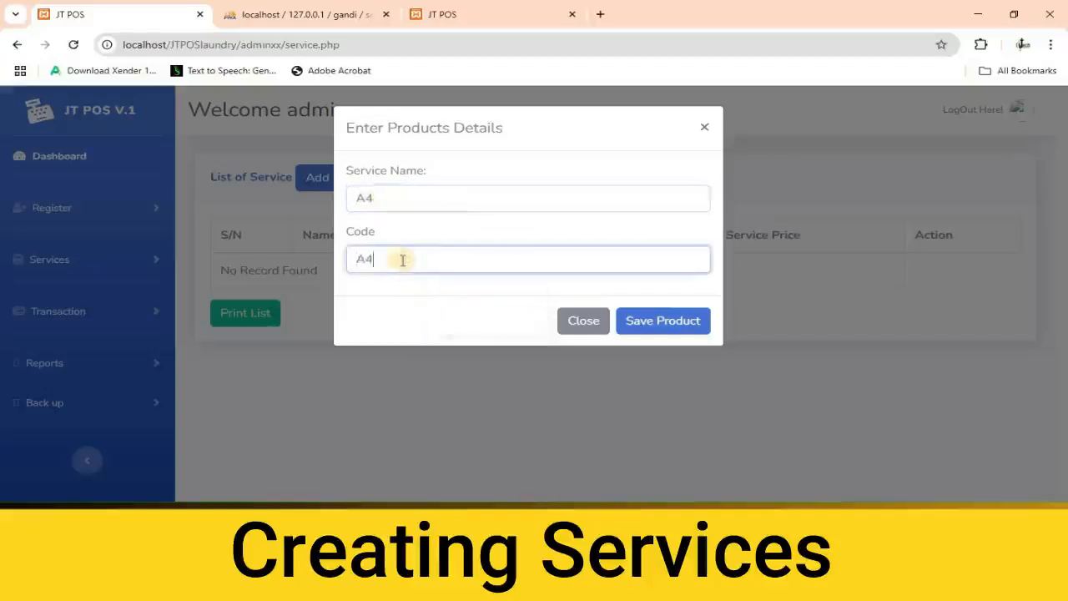
{"action": "type", "text": "4"}
{"action": "left_click", "coordinate": [646, 321]}
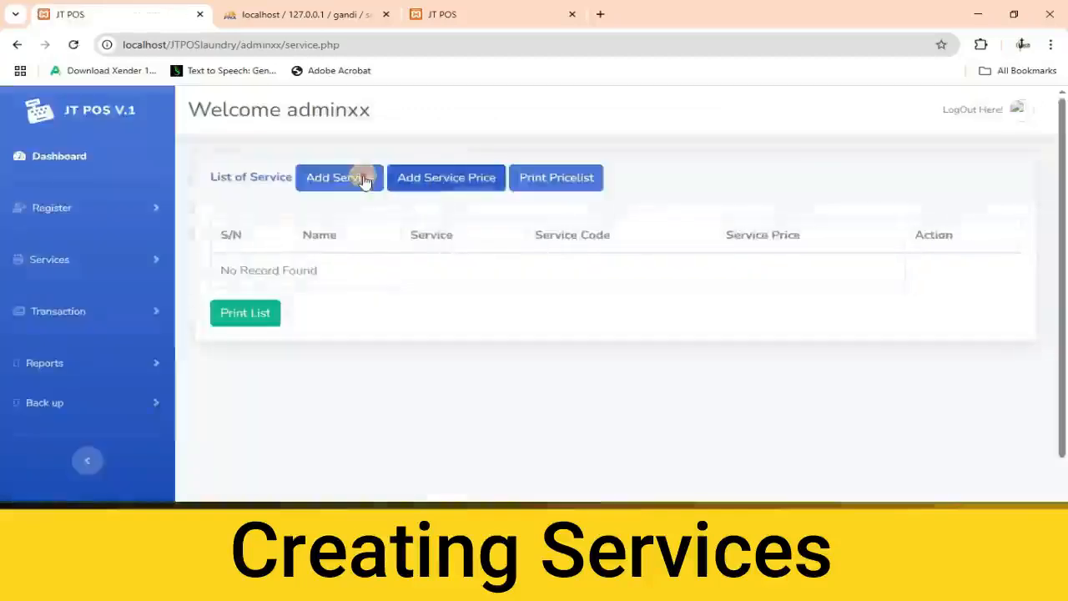
Add a service named A3 with the code A3 on the service list page
{"action": "left_click", "coordinate": [364, 181]}
{"action": "left_click", "coordinate": [385, 198]}
{"action": "type", "text": "A"}
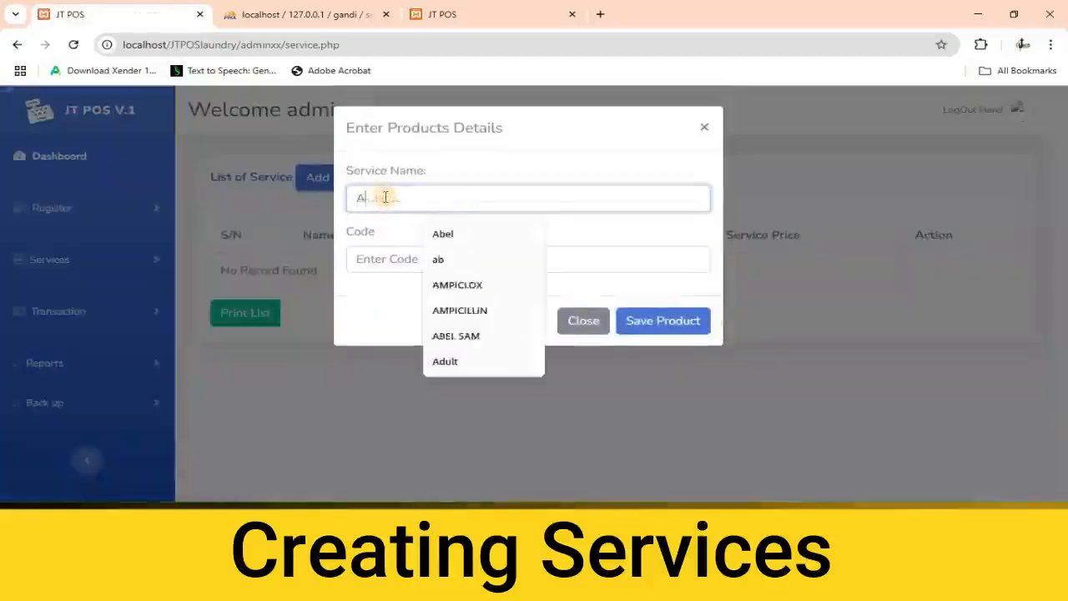
{"action": "type", "text": "3"}
{"action": "left_click", "coordinate": [371, 262]}
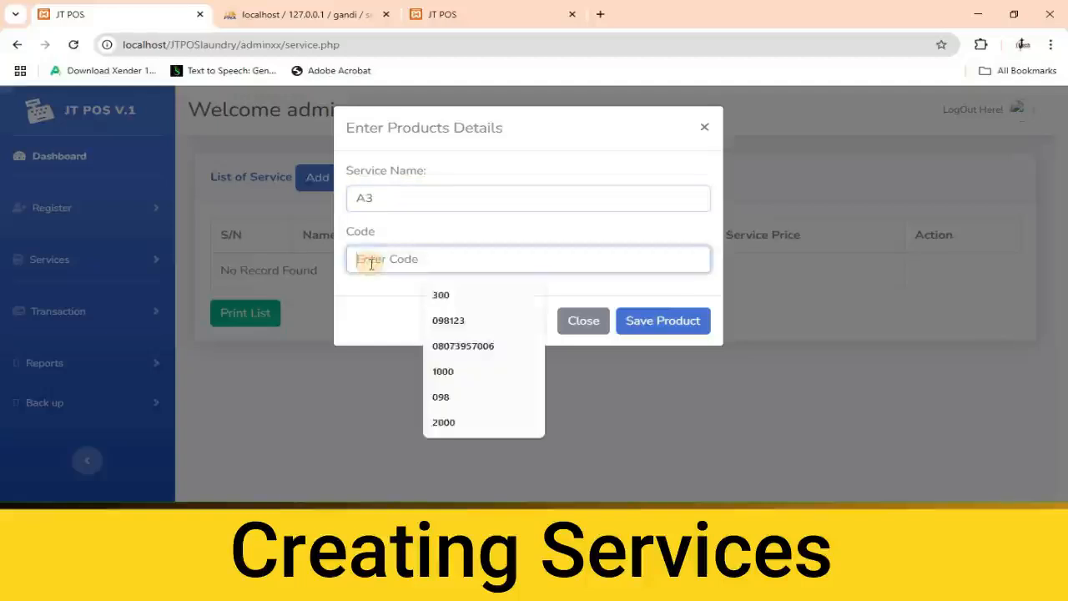
{"action": "type", "text": "A3"}
{"action": "left_click", "coordinate": [647, 323]}
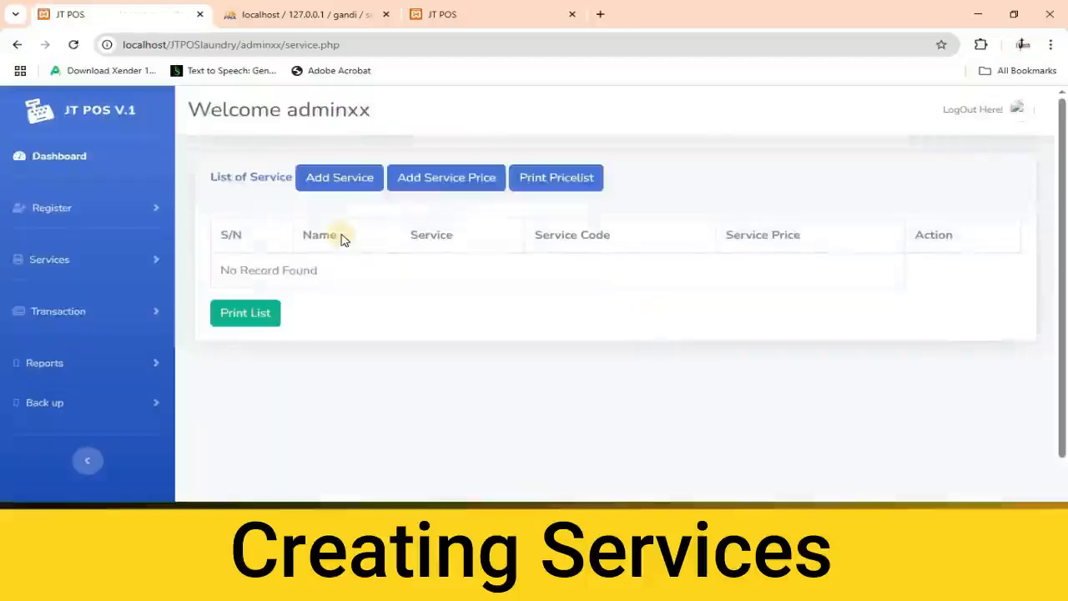
Add a service price of 300 for the product FLEX with the service code FT
{"action": "left_click", "coordinate": [453, 180]}
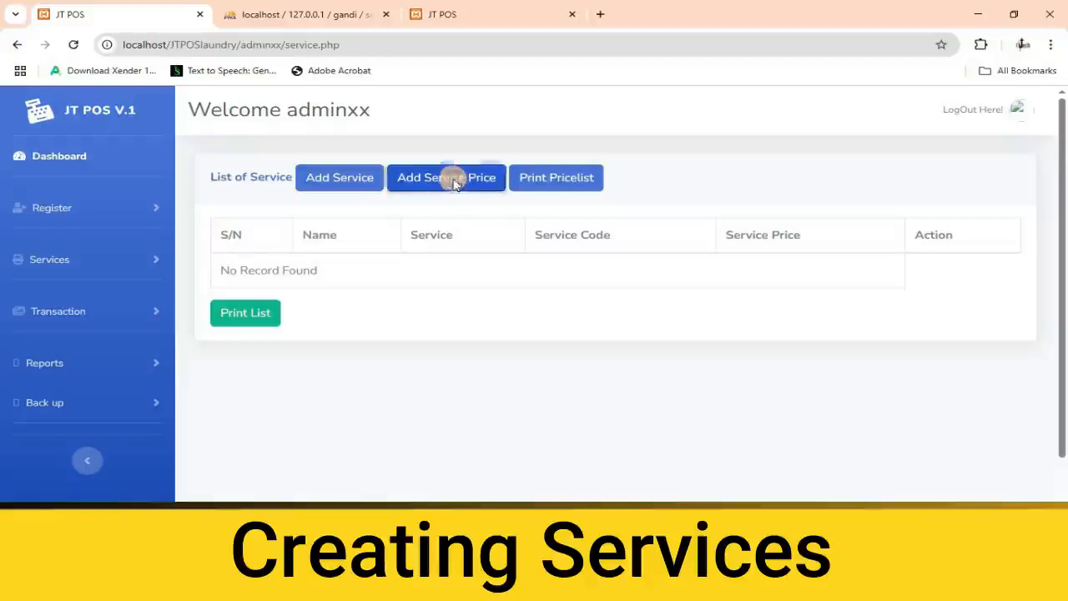
{"action": "left_click", "coordinate": [443, 198]}
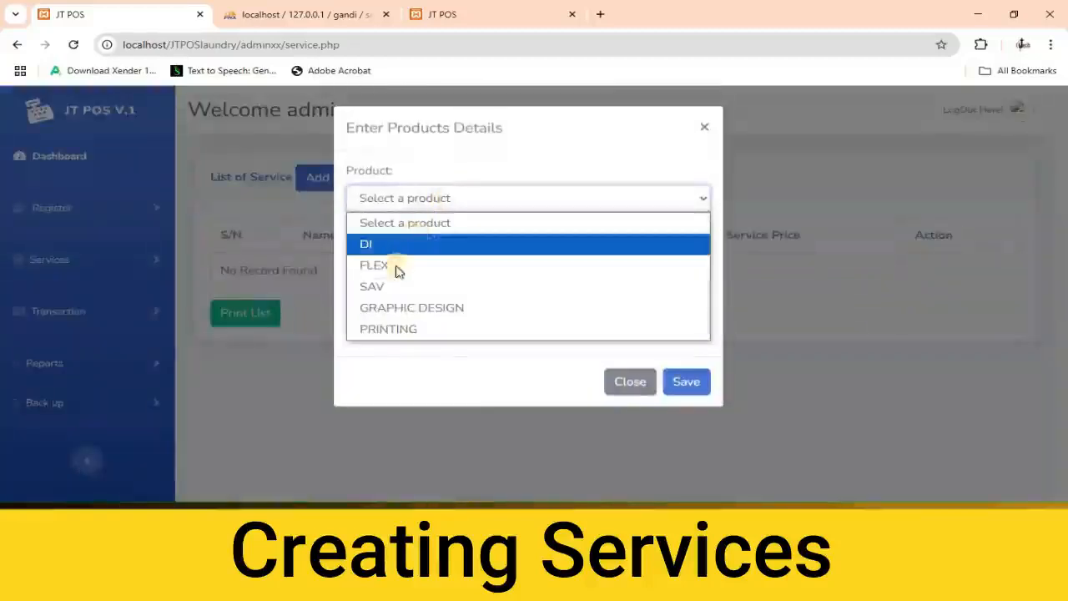
{"action": "left_click", "coordinate": [394, 265]}
{"action": "left_click", "coordinate": [435, 255]}
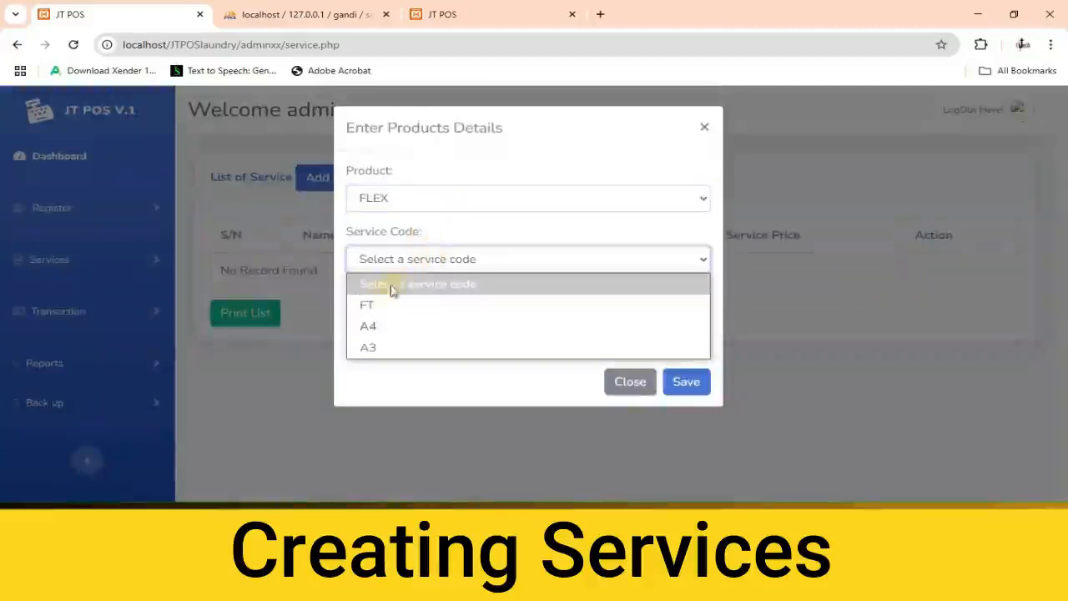
{"action": "left_click", "coordinate": [371, 305]}
{"action": "left_click", "coordinate": [396, 319]}
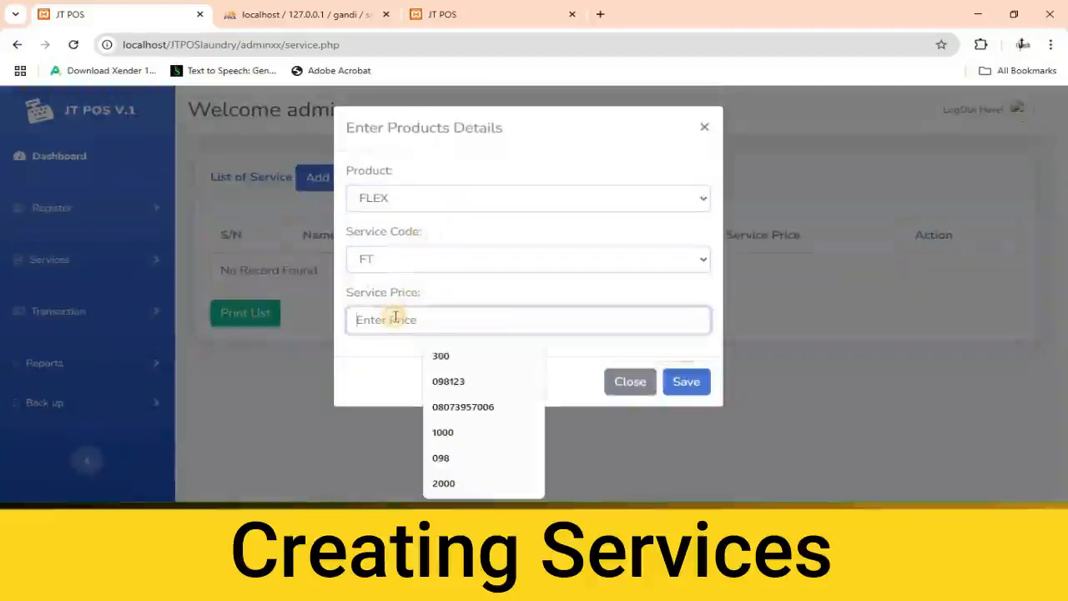
{"action": "type", "text": "300"}
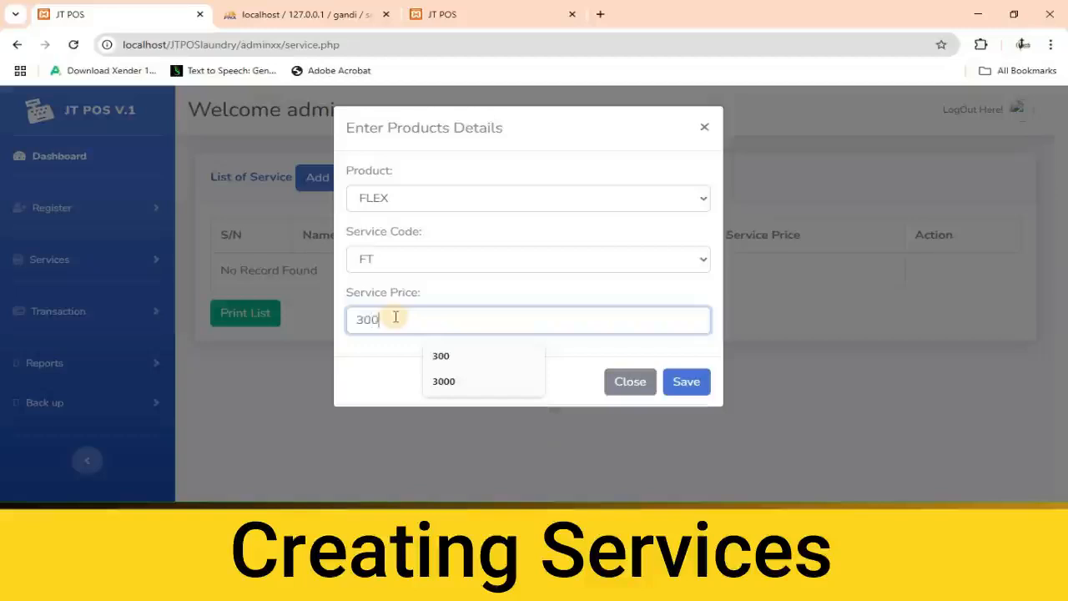
{"action": "left_click", "coordinate": [687, 386]}
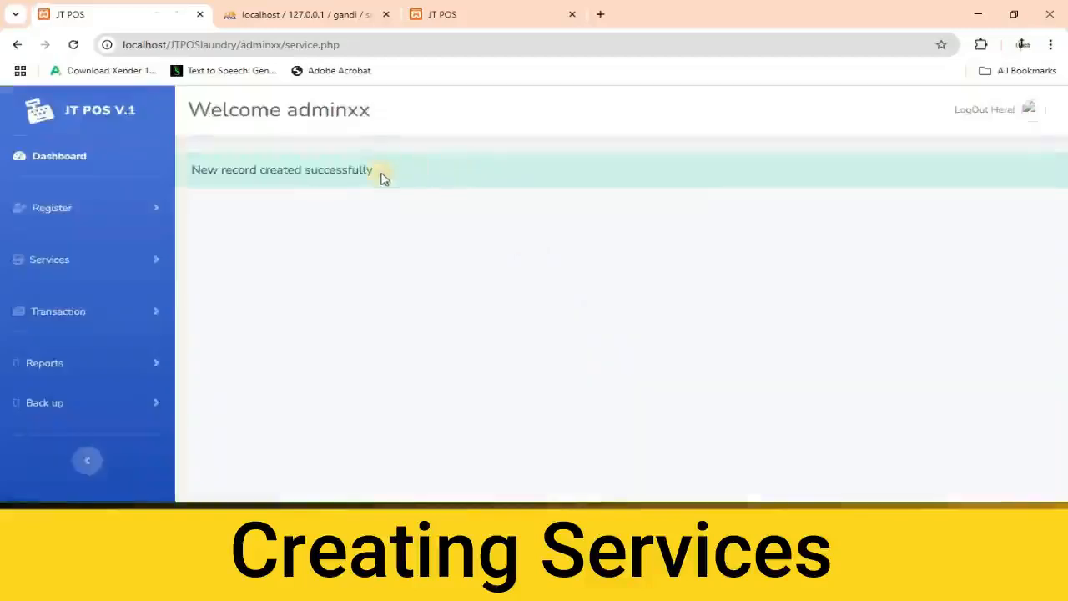
Add a service price of 300 for the product SAV with the service code FT
{"action": "left_click", "coordinate": [455, 180]}
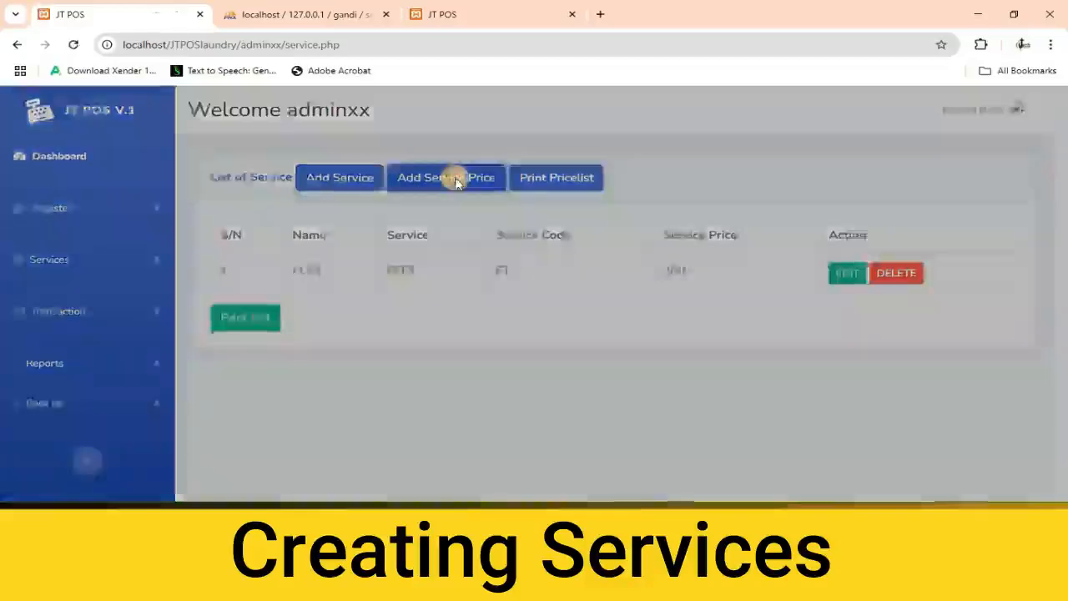
{"action": "left_click", "coordinate": [442, 200]}
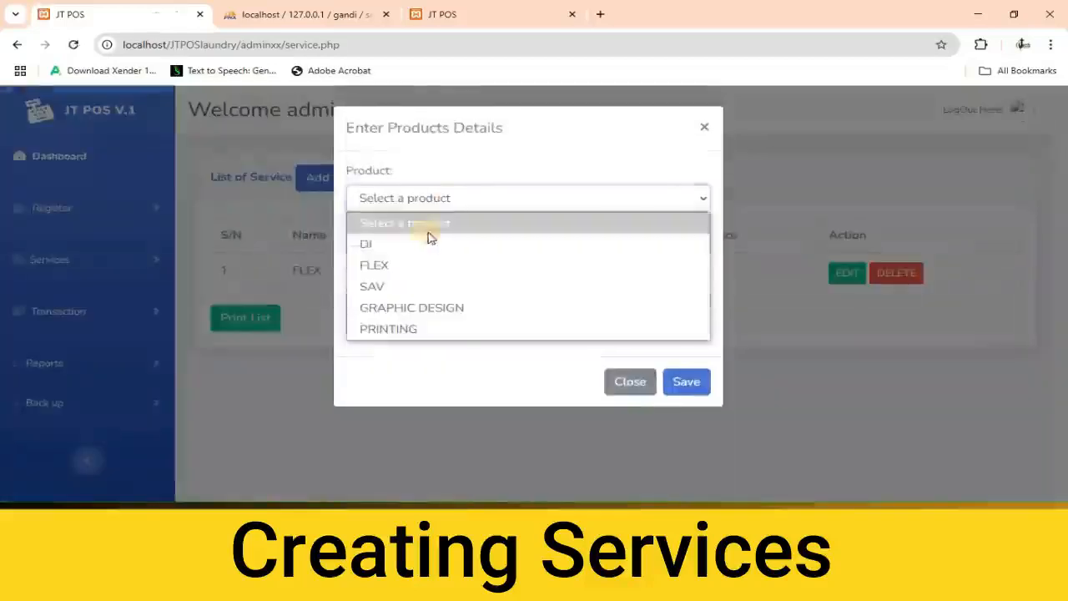
{"action": "left_click", "coordinate": [377, 286]}
{"action": "left_click", "coordinate": [428, 261]}
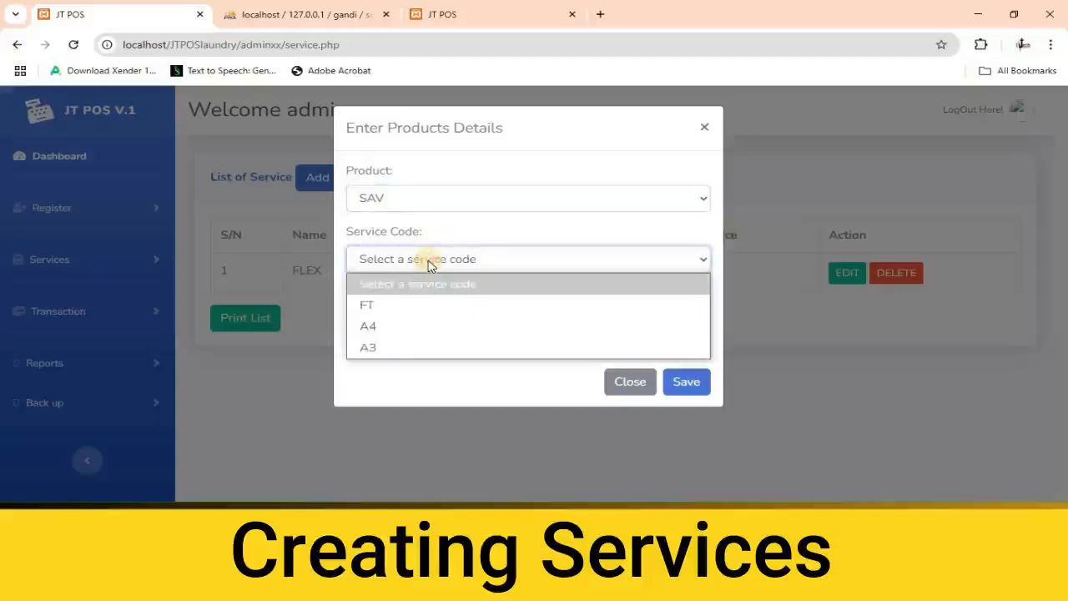
{"action": "left_click", "coordinate": [373, 305]}
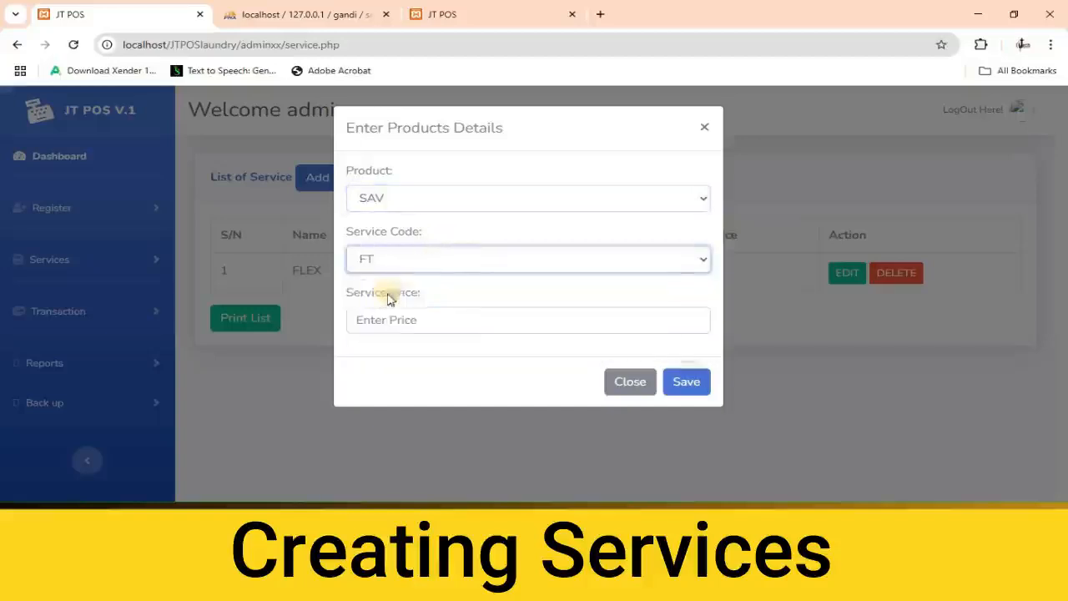
{"action": "left_click", "coordinate": [433, 323]}
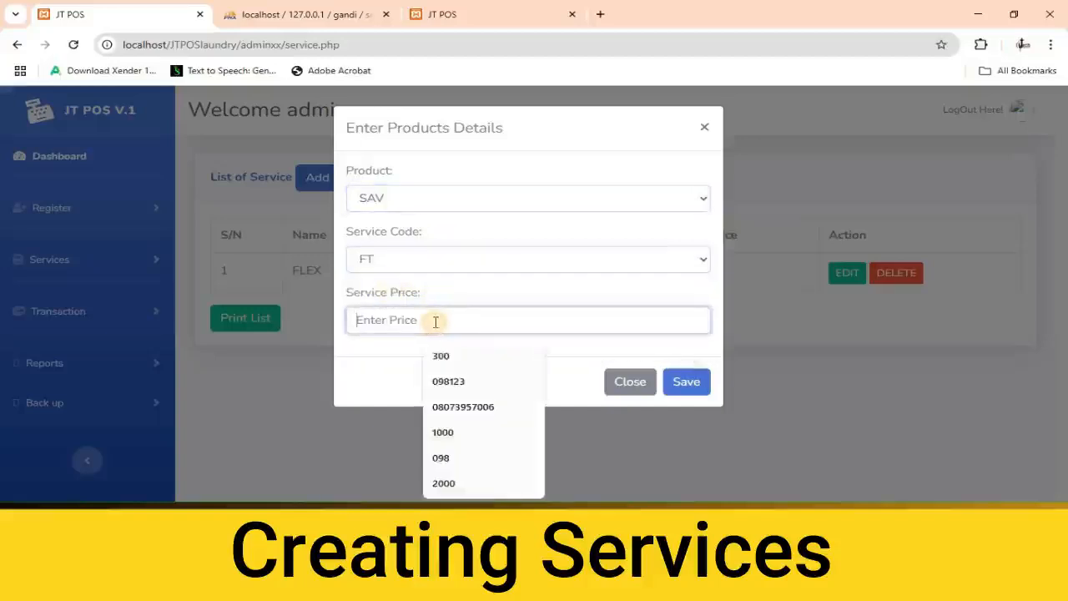
{"action": "type", "text": "300"}
{"action": "left_click", "coordinate": [682, 394]}
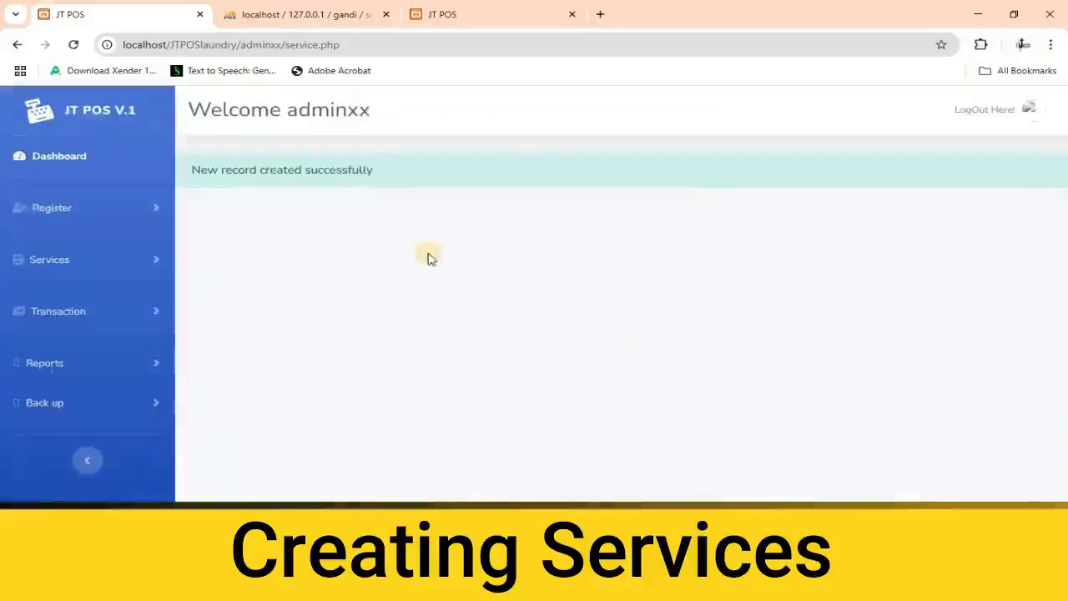
Add a service price of 150 for the product PRINTING with the service code A4
{"action": "left_click", "coordinate": [448, 179]}
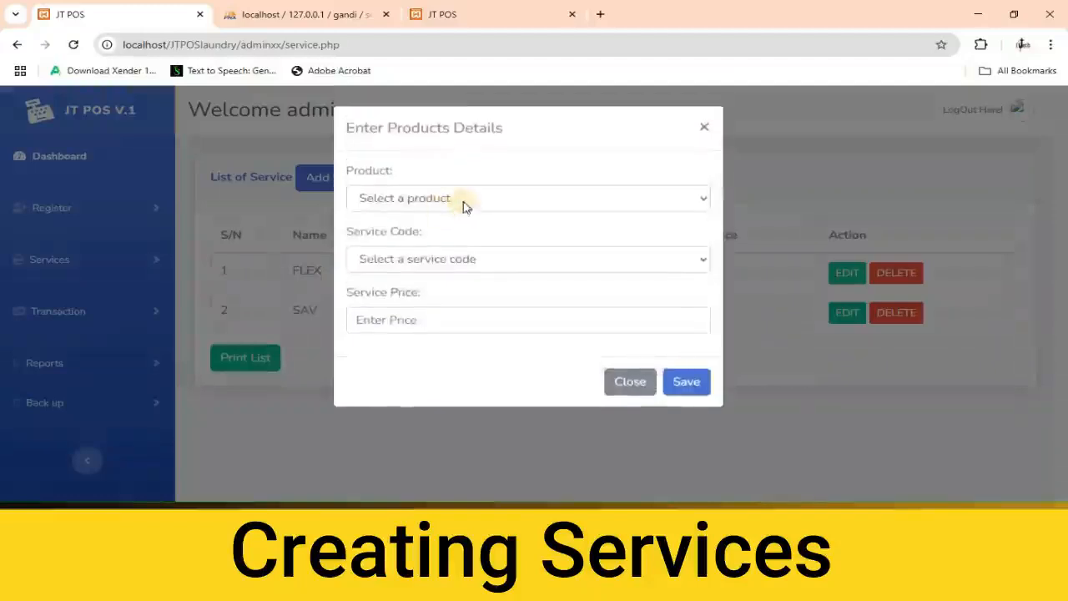
{"action": "left_click", "coordinate": [465, 206]}
{"action": "left_click", "coordinate": [384, 327]}
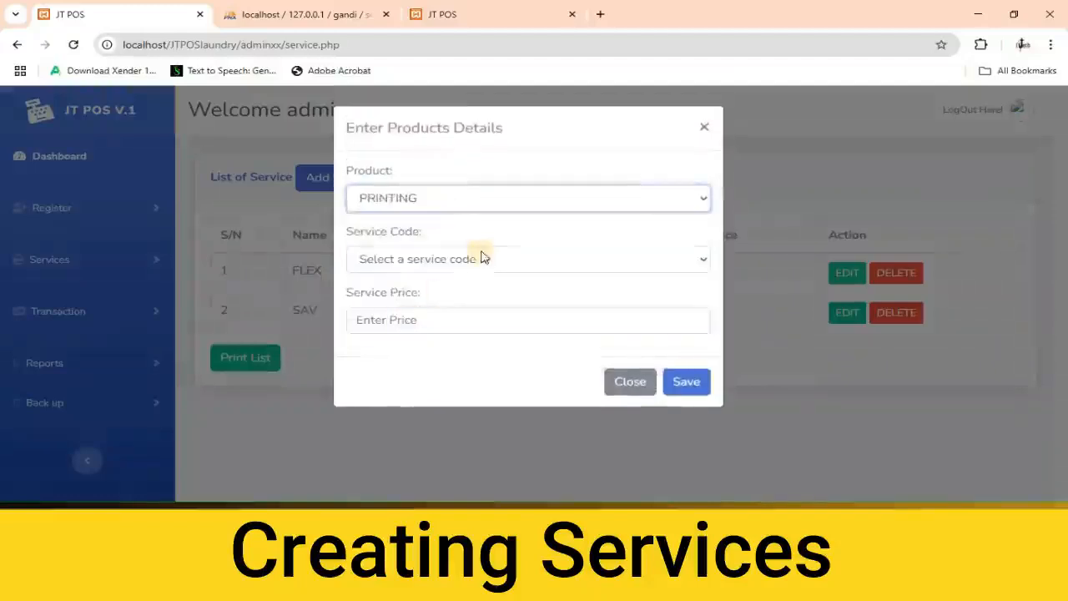
{"action": "left_click", "coordinate": [490, 262]}
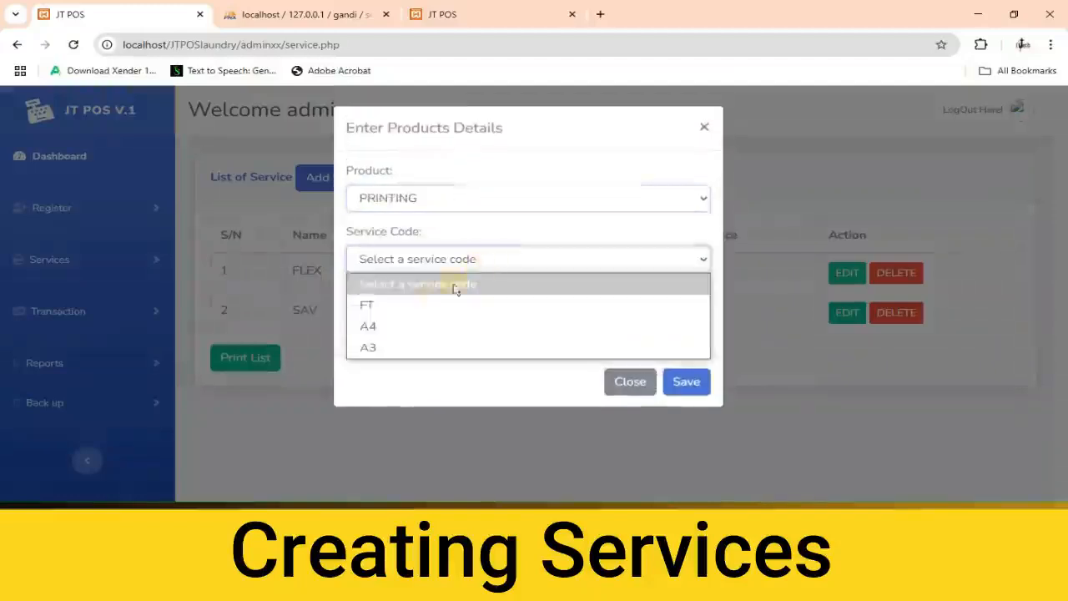
{"action": "left_click", "coordinate": [393, 326]}
{"action": "left_click", "coordinate": [438, 332]}
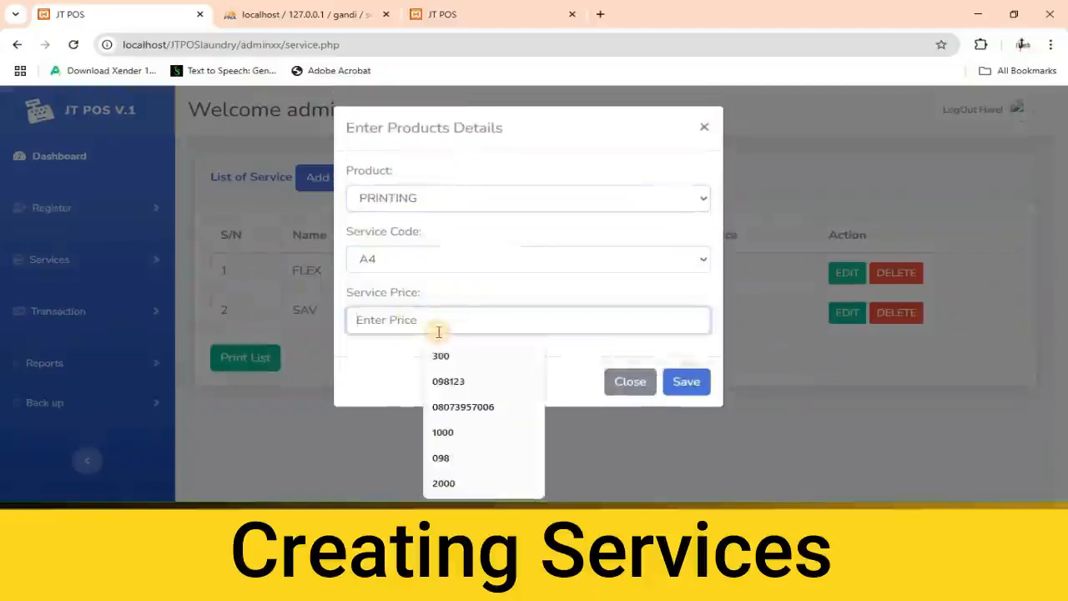
{"action": "type", "text": "200"}
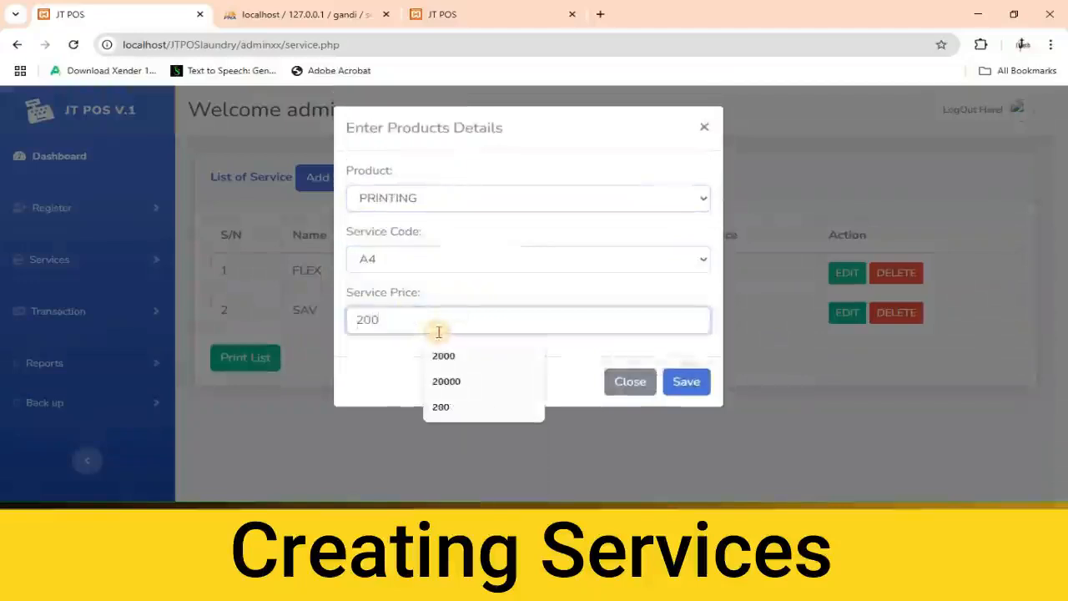
{"action": "key", "text": "BackSpace"}
{"action": "key", "text": "BackSpace"}
{"action": "key", "text": "BackSpace"}
{"action": "type", "text": "15"}
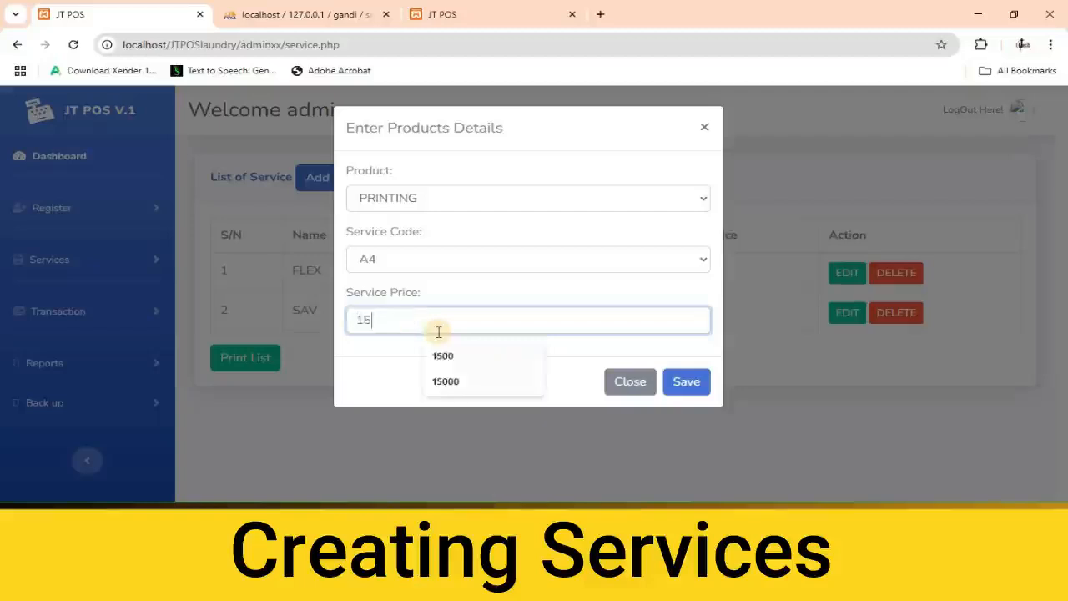
{"action": "type", "text": "0"}
{"action": "left_click", "coordinate": [685, 388]}
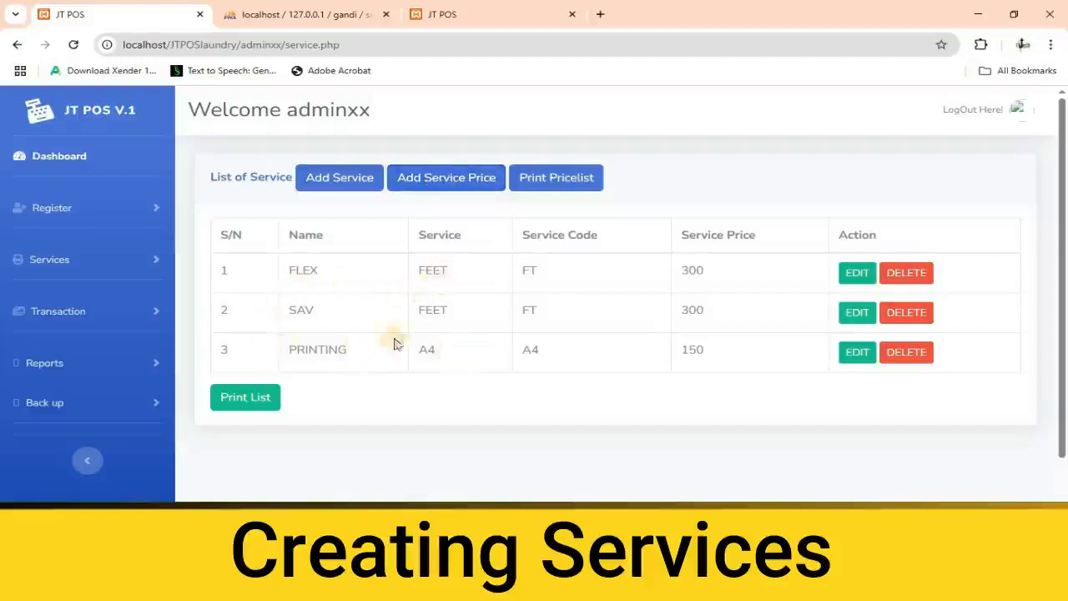
Return to the product list and add a product named Design with the code DN
{"action": "left_click", "coordinate": [50, 154]}
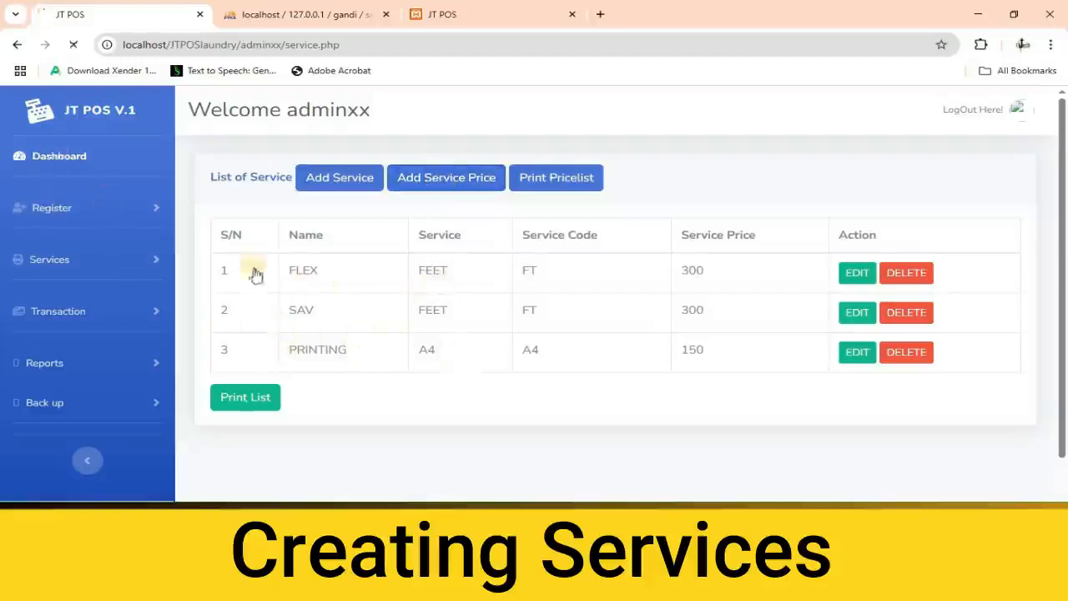
{"action": "left_click", "coordinate": [76, 262]}
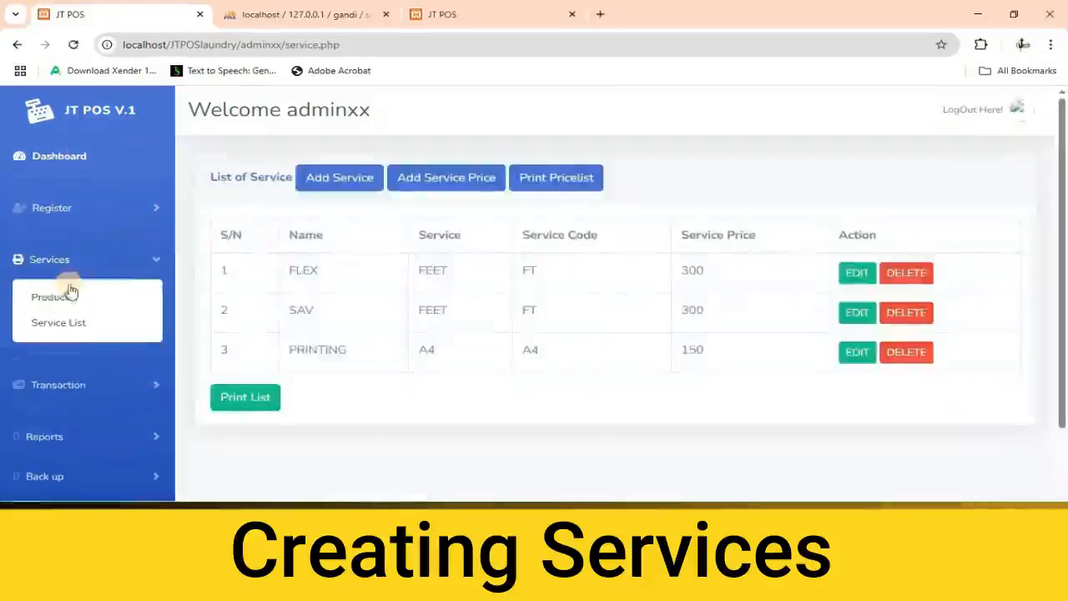
{"action": "left_click", "coordinate": [52, 300]}
{"action": "scroll", "coordinate": [406, 258], "scroll_direction": "down", "scroll_amount": 2}
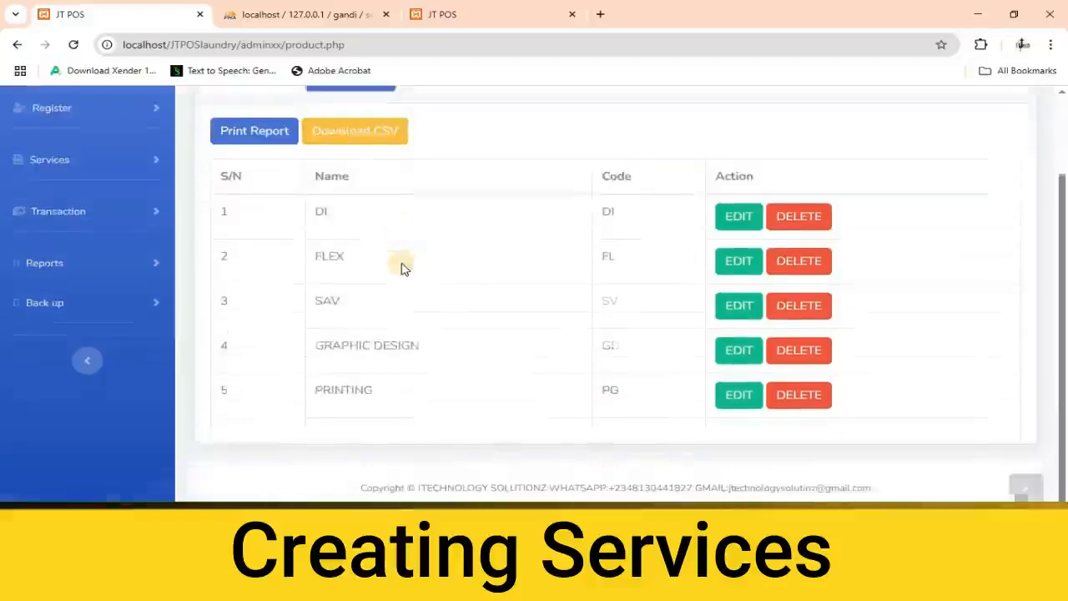
{"action": "scroll", "coordinate": [369, 242], "scroll_direction": "up", "scroll_amount": 3}
{"action": "left_click", "coordinate": [364, 178]}
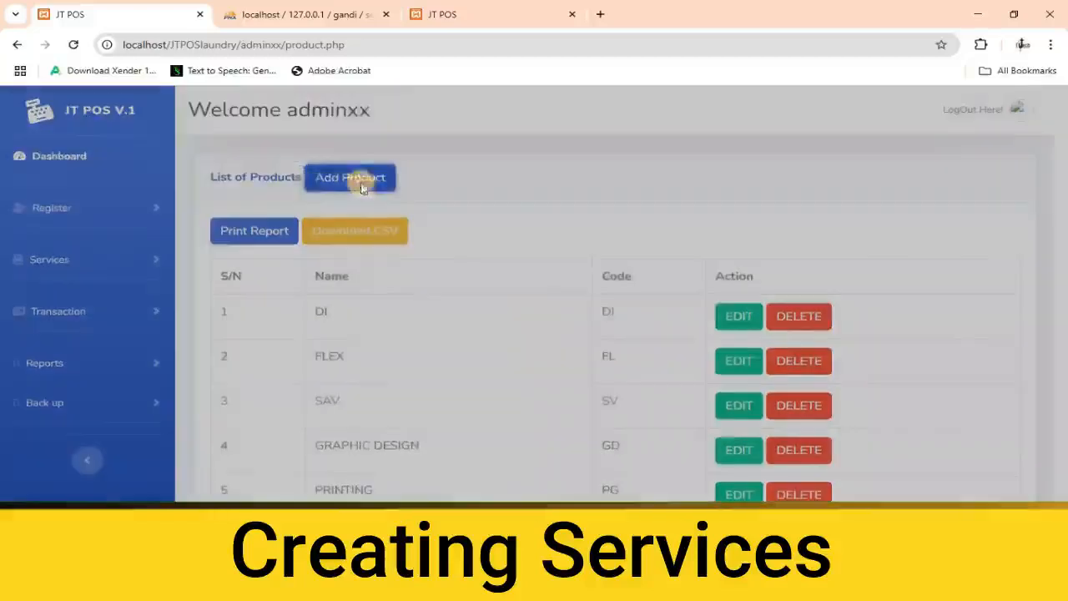
{"action": "left_click", "coordinate": [388, 198]}
{"action": "type", "text": "De"}
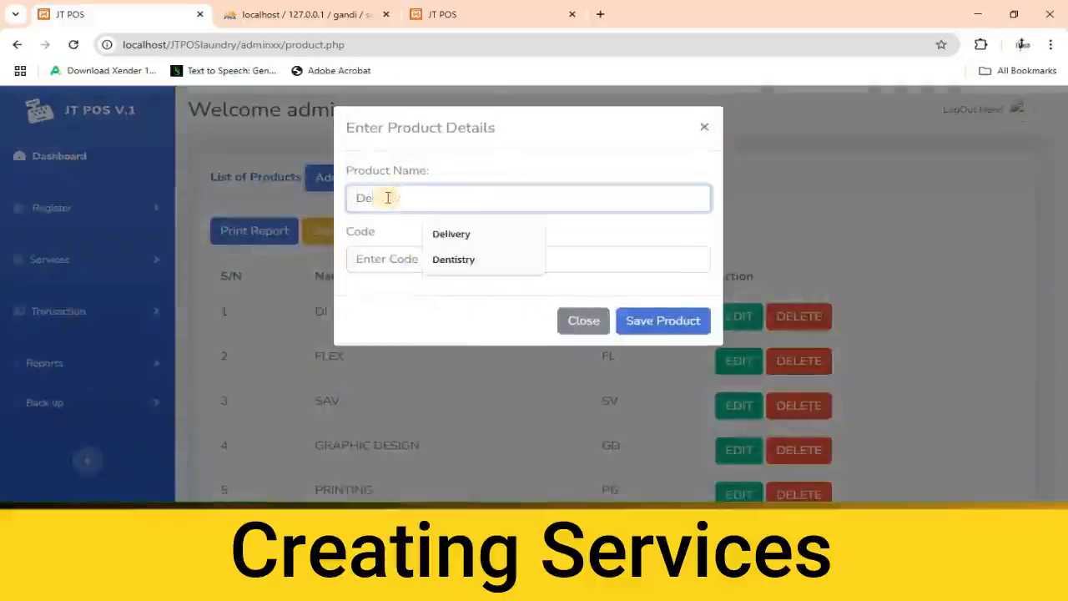
{"action": "type", "text": "sign"}
{"action": "left_click", "coordinate": [415, 264]}
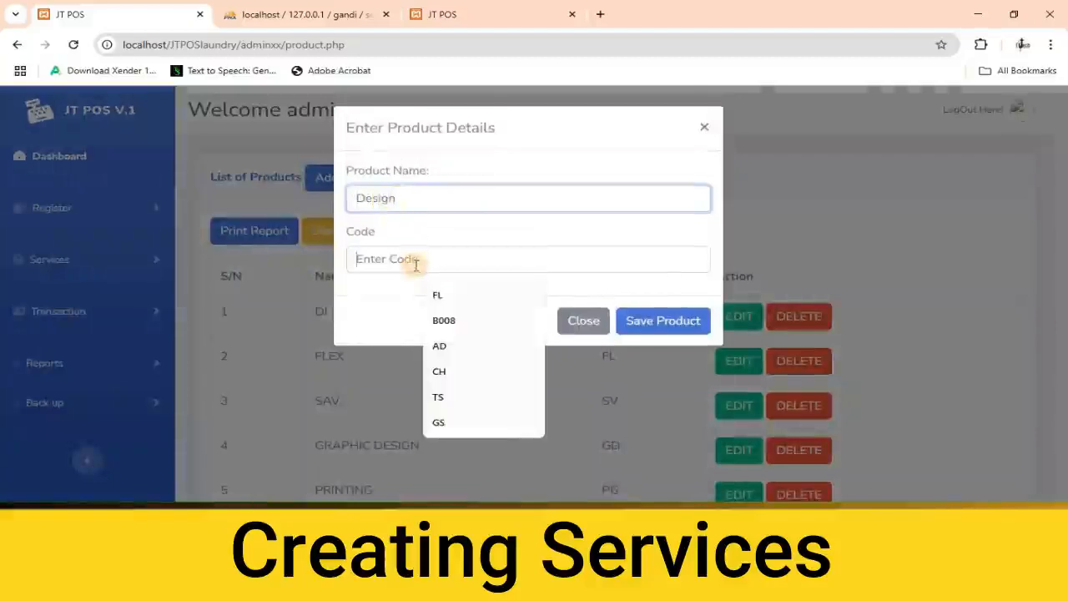
{"action": "type", "text": "D"}
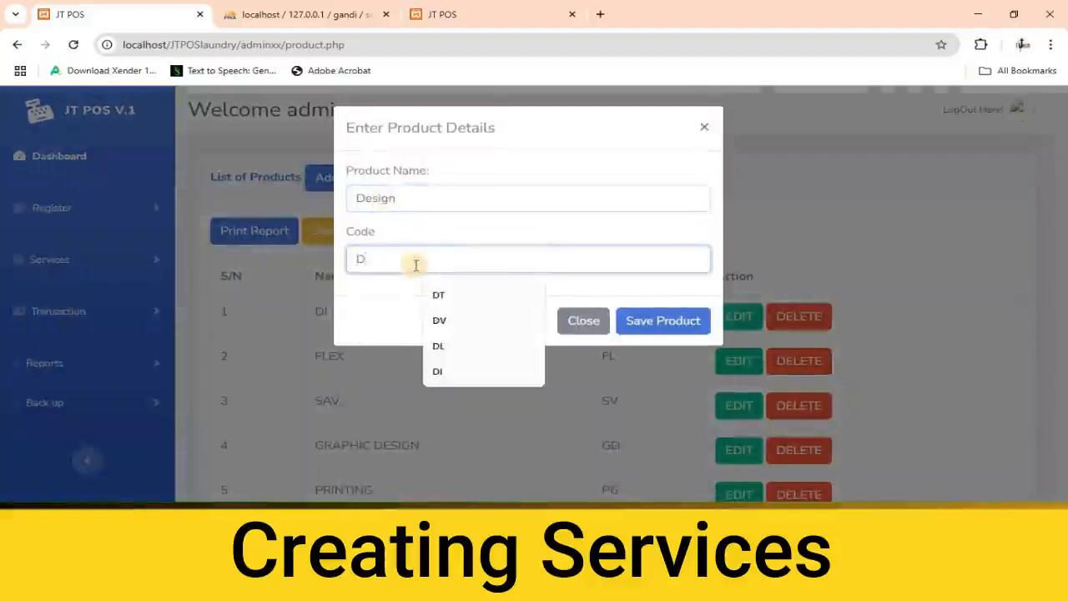
{"action": "type", "text": "ESIGN"}
{"action": "left_click", "coordinate": [671, 322]}
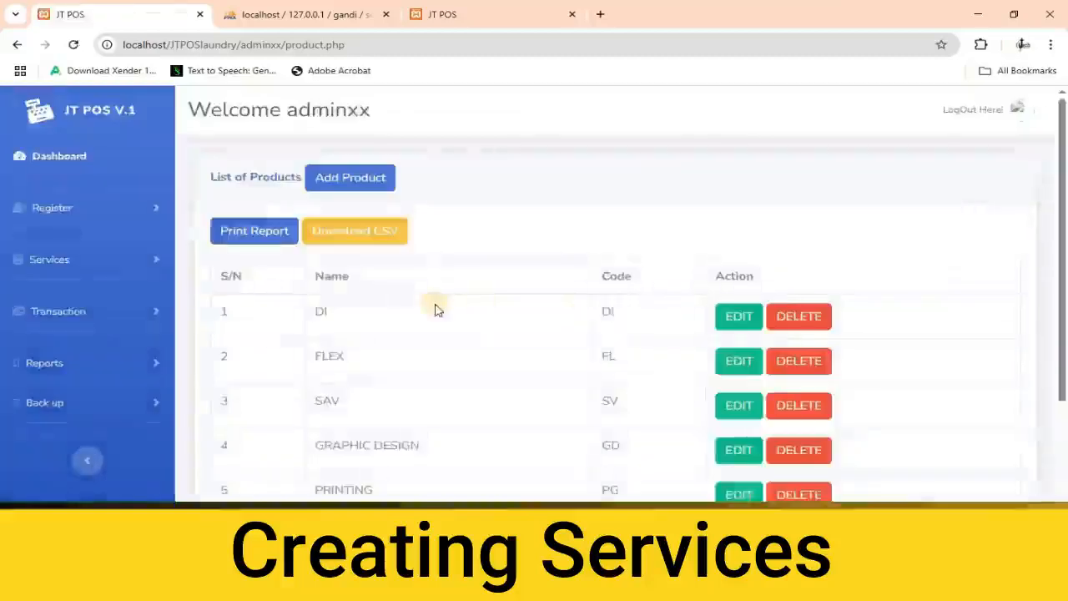
{"action": "scroll", "coordinate": [430, 311], "scroll_direction": "down", "scroll_amount": 3}
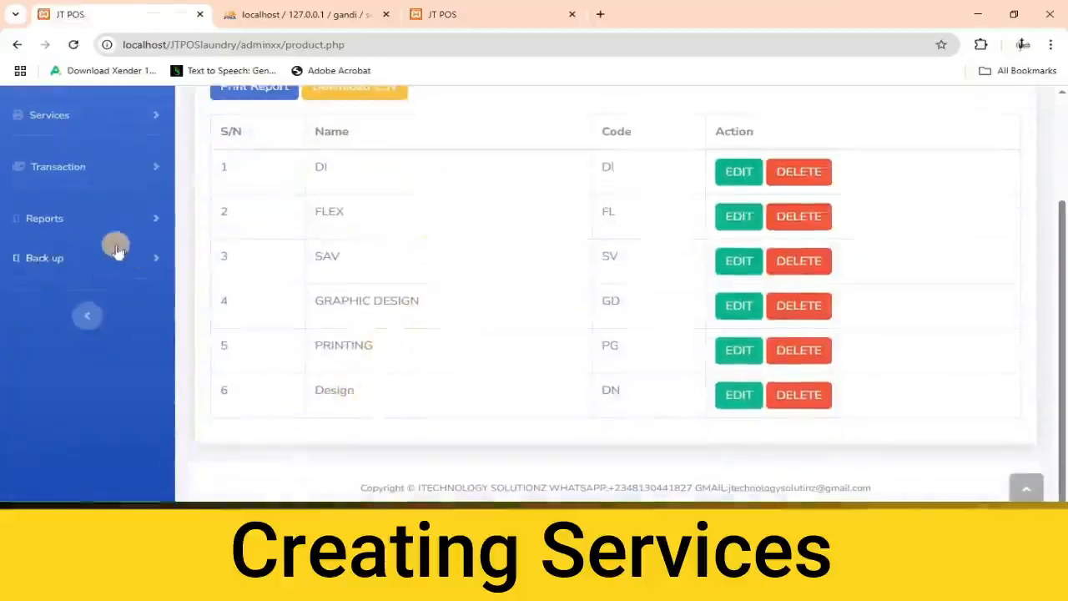
Go to the service list and add a service named Fliers with the code FS
{"action": "scroll", "coordinate": [83, 208], "scroll_direction": "up", "scroll_amount": 1}
{"action": "left_click", "coordinate": [73, 185]}
{"action": "left_click", "coordinate": [67, 254]}
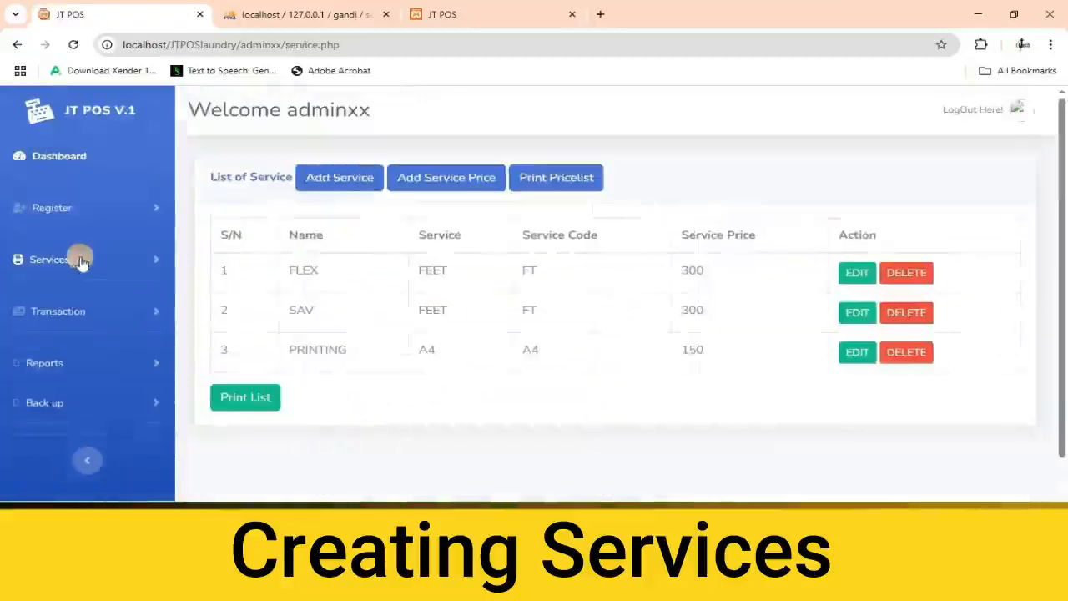
{"action": "left_click", "coordinate": [338, 185]}
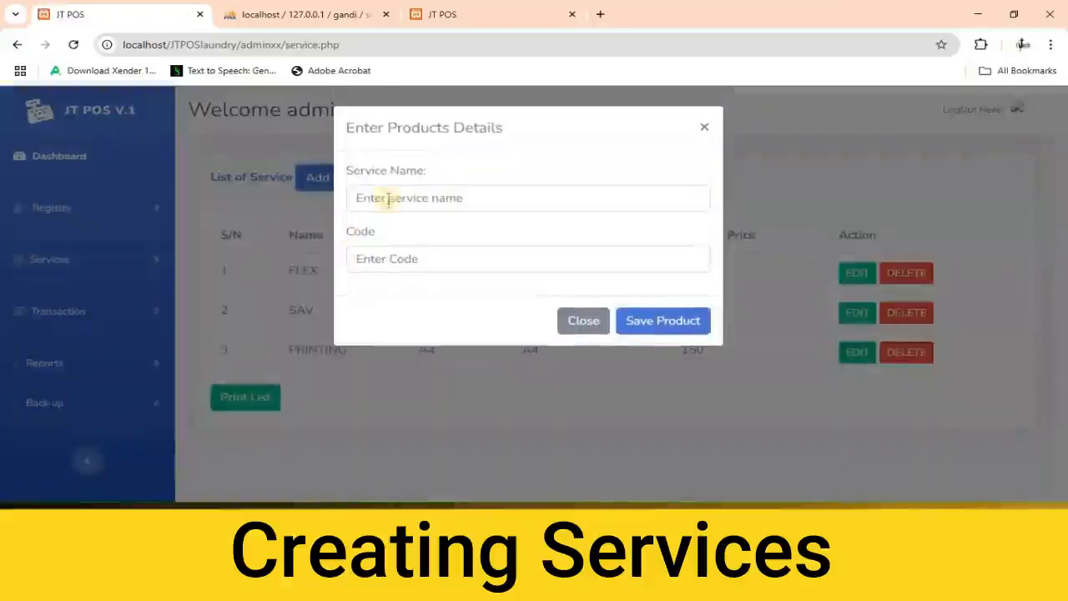
{"action": "left_click", "coordinate": [388, 198]}
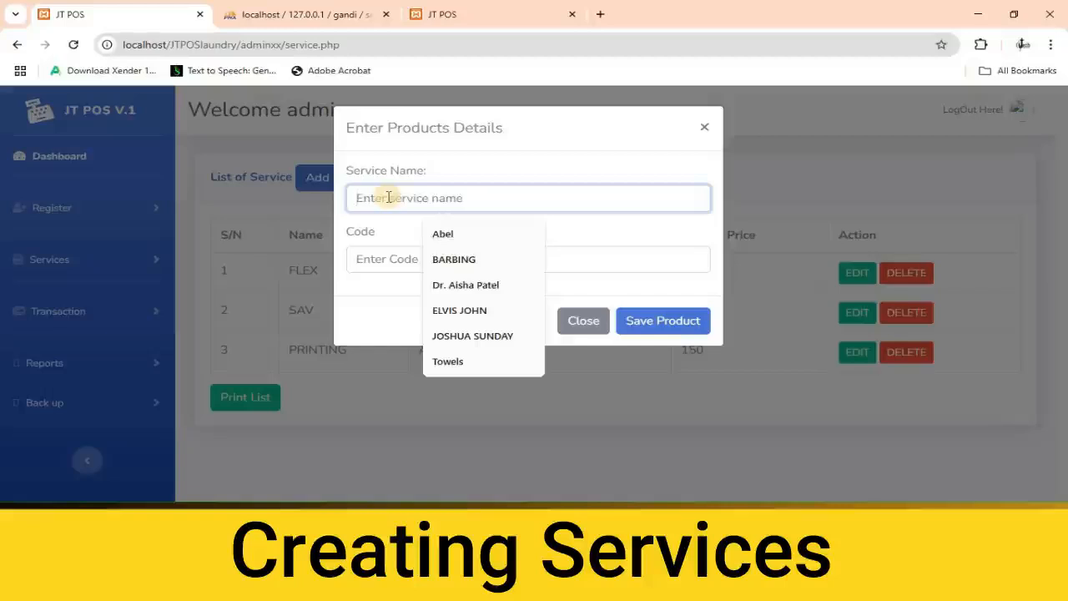
{"action": "type", "text": "Fliers"}
{"action": "left_click", "coordinate": [389, 259]}
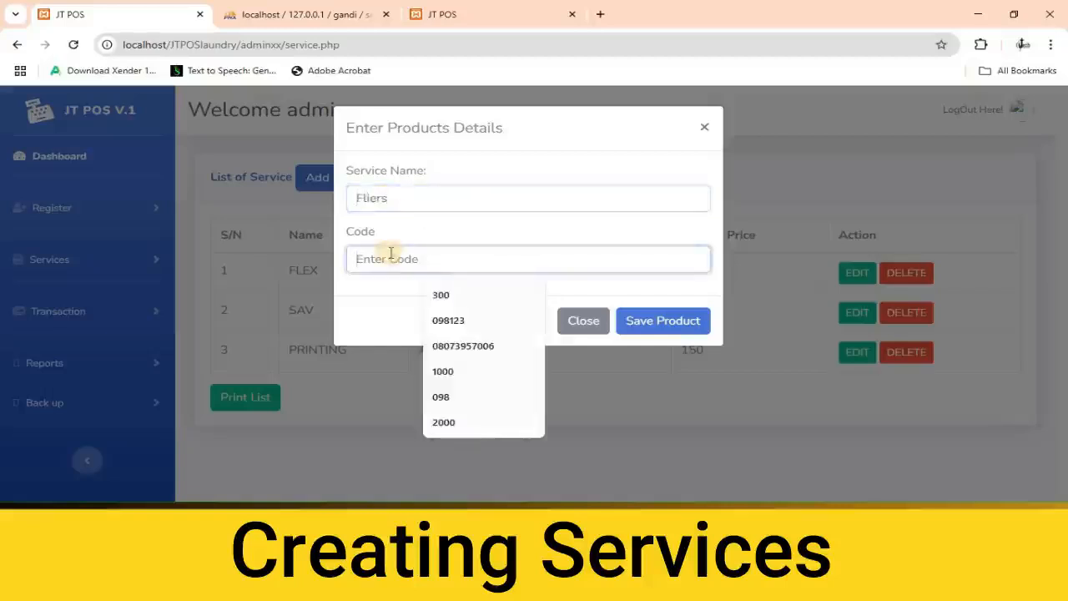
{"action": "type", "text": "FL"}
{"action": "left_click", "coordinate": [655, 321]}
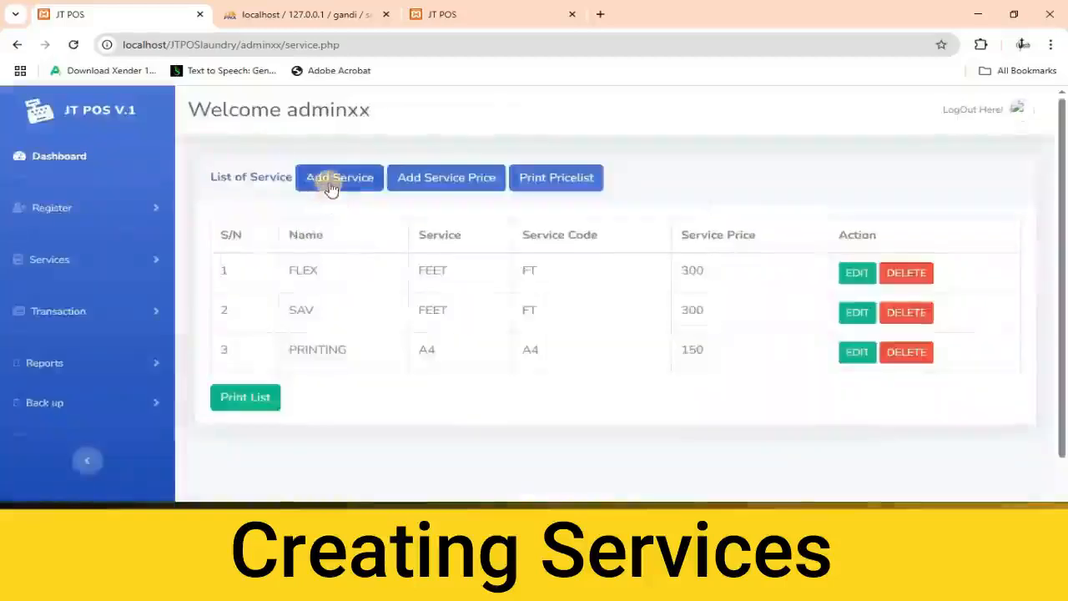
Add a service named Banner with the code BR
{"action": "left_click", "coordinate": [332, 185]}
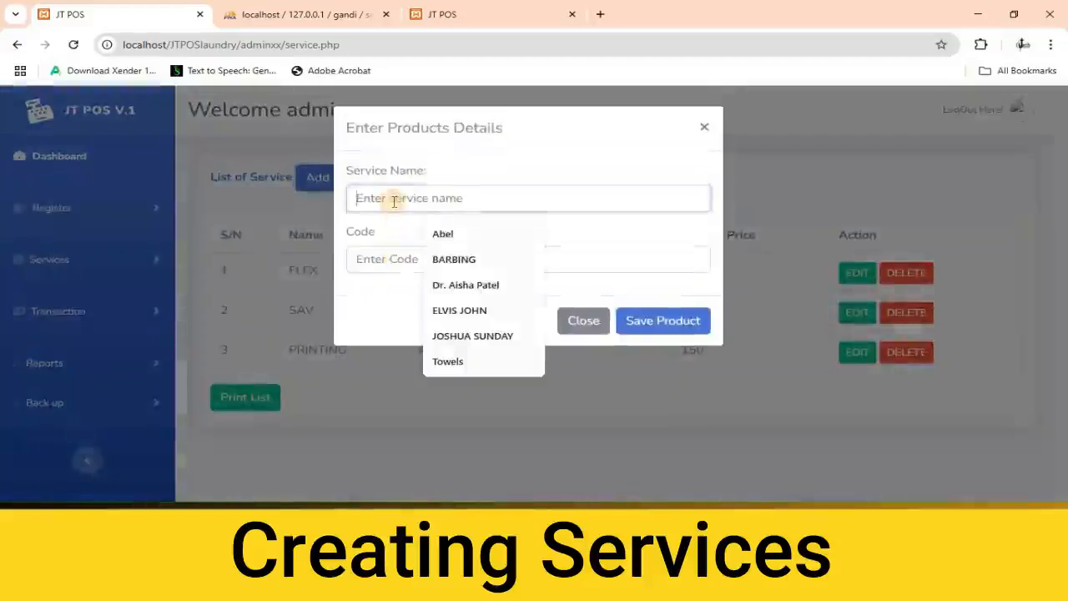
{"action": "type", "text": "B"}
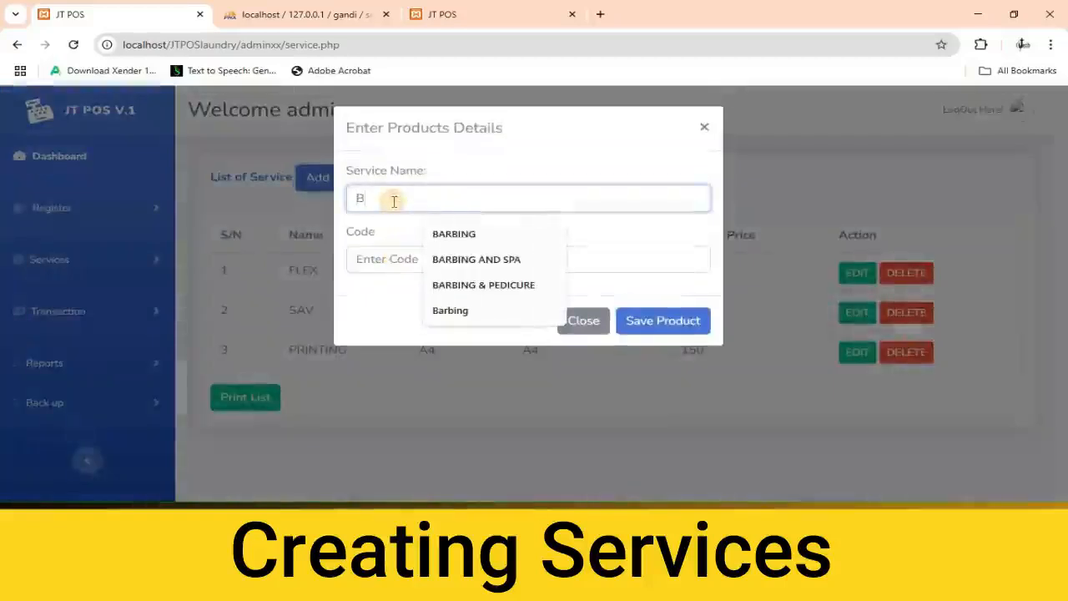
{"action": "type", "text": "anner"}
{"action": "left_click", "coordinate": [406, 260]}
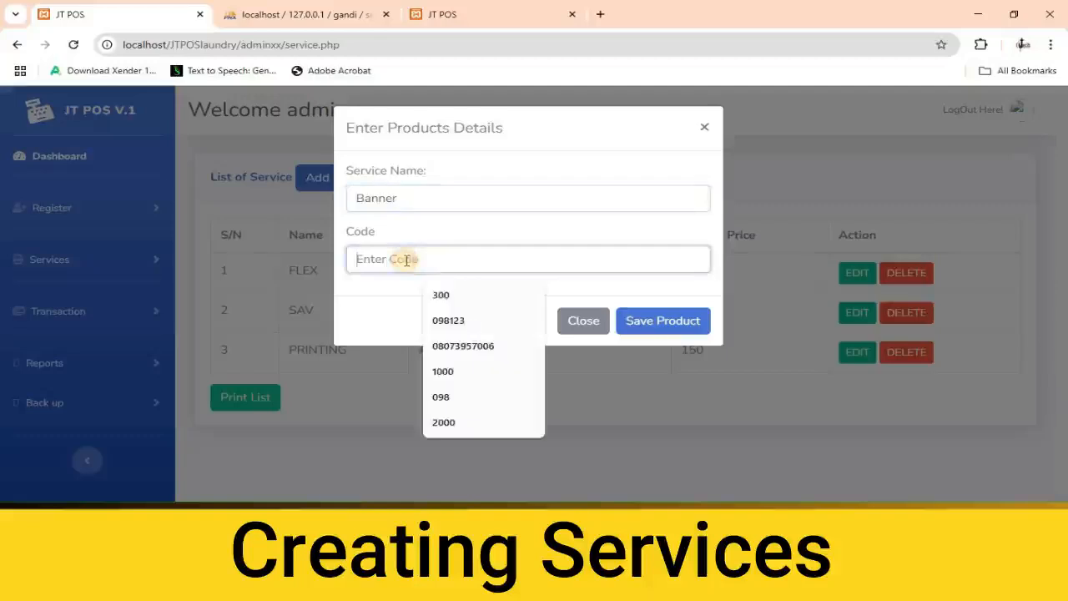
{"action": "type", "text": "BR"}
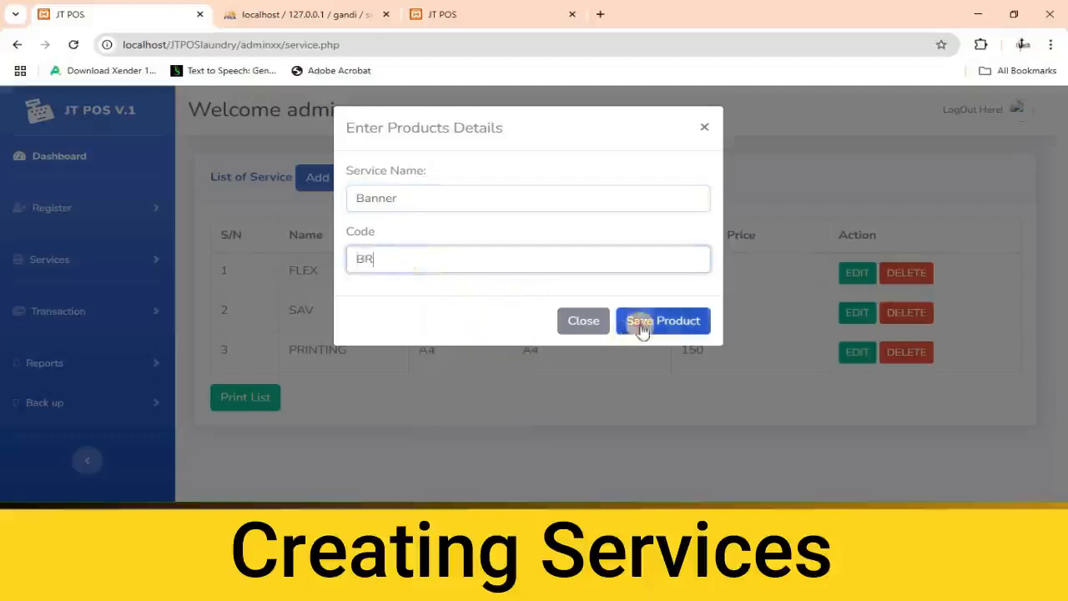
{"action": "left_click", "coordinate": [640, 324]}
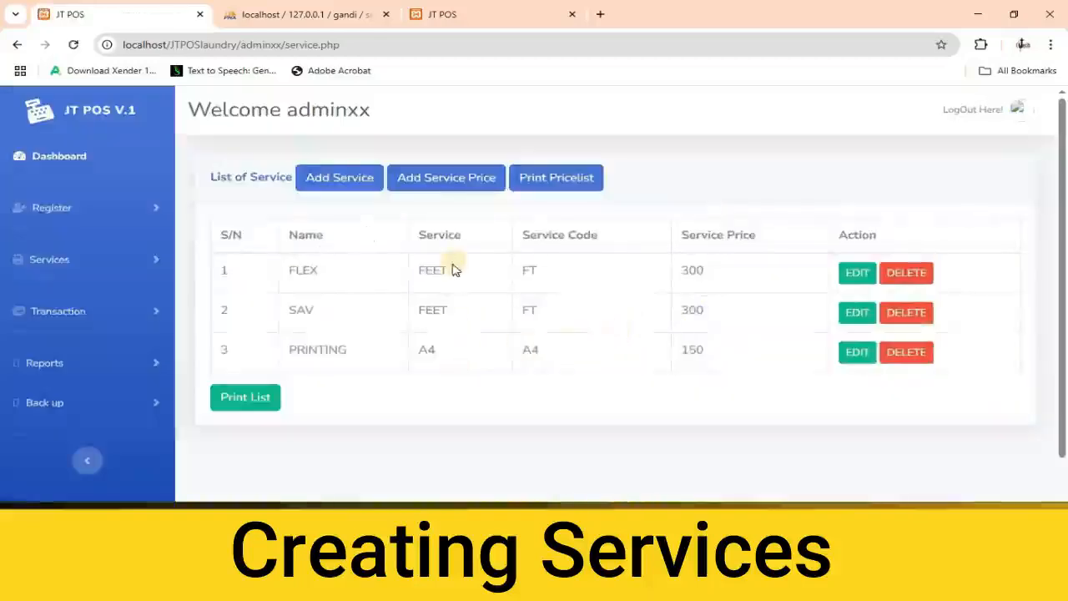
Add a service price of 6000 for the product Design with the service code BR
{"action": "left_click", "coordinate": [452, 179]}
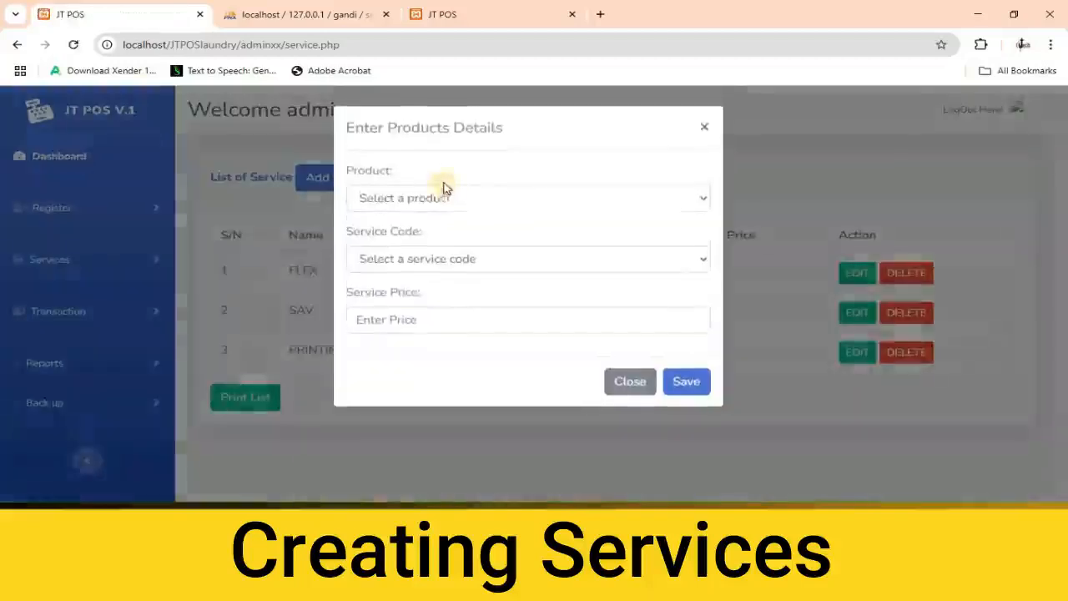
{"action": "left_click", "coordinate": [441, 206]}
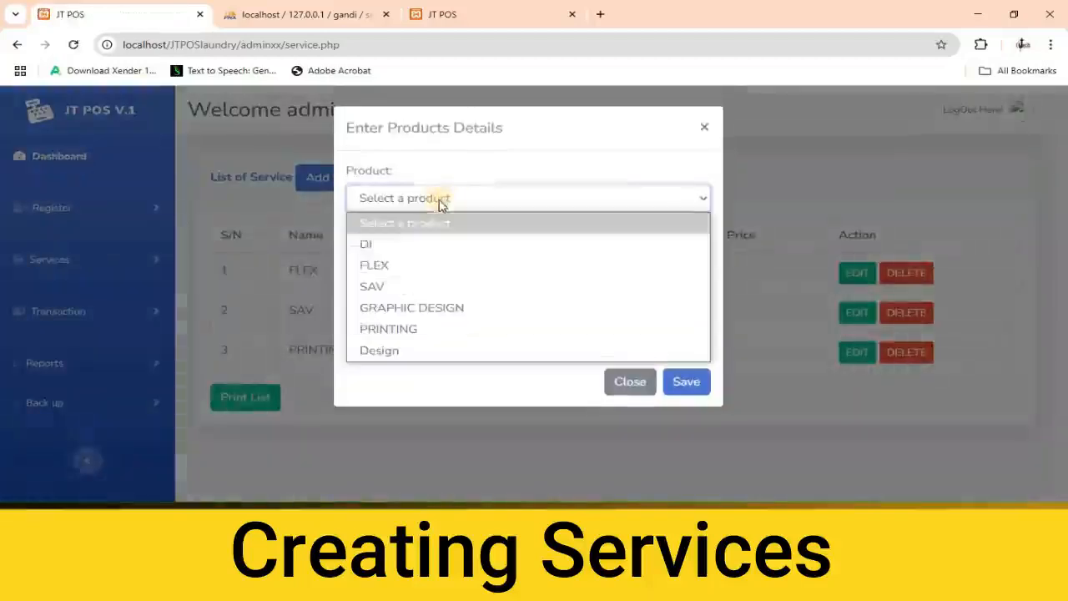
{"action": "left_click", "coordinate": [390, 353]}
{"action": "left_click", "coordinate": [422, 258]}
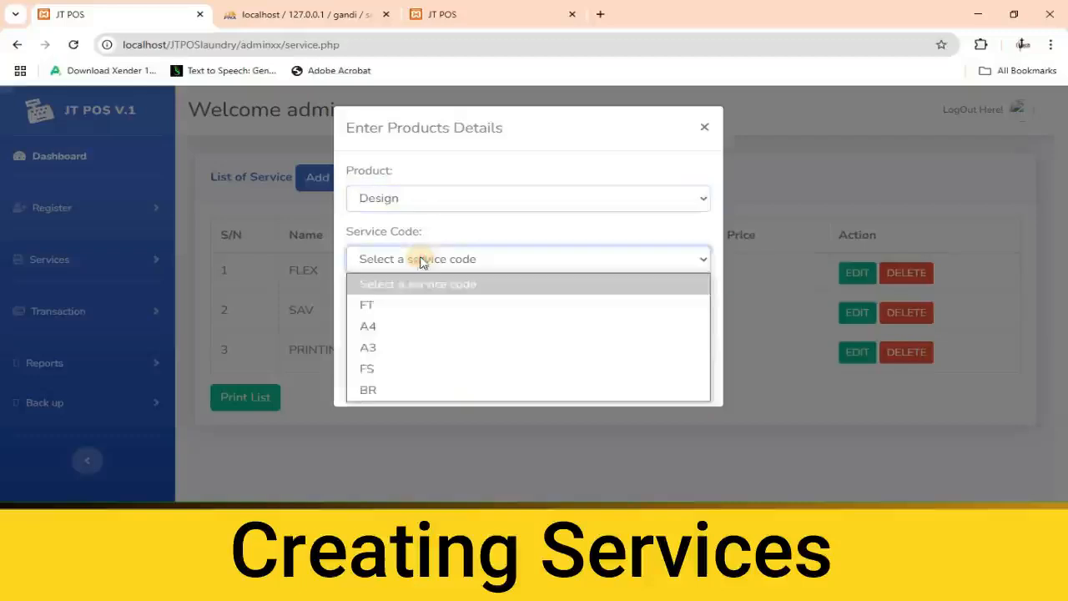
{"action": "left_click", "coordinate": [375, 392]}
{"action": "left_click", "coordinate": [386, 321]}
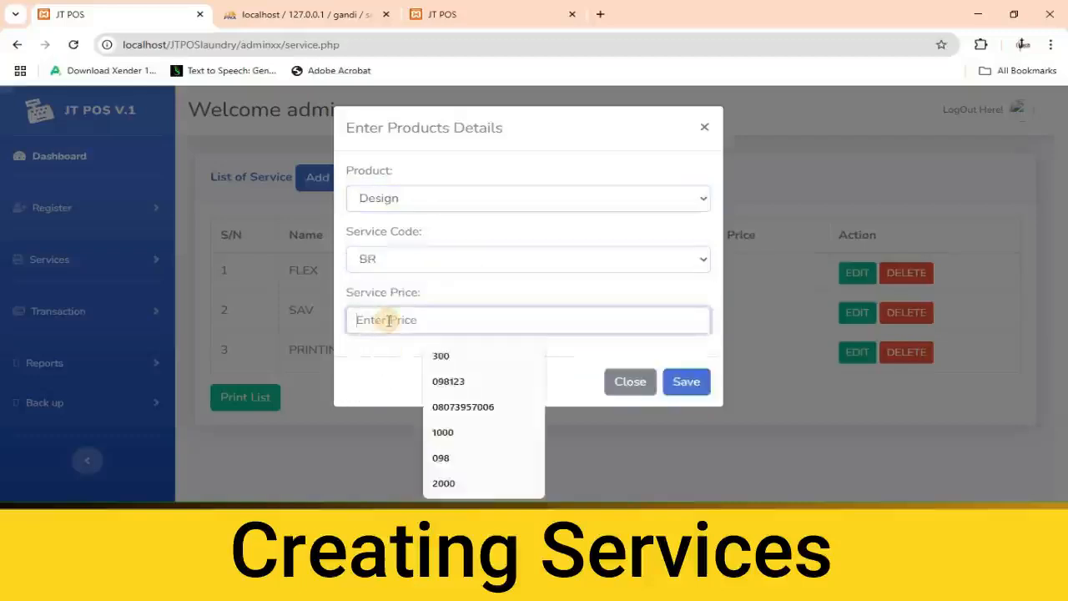
{"action": "type", "text": "6000"}
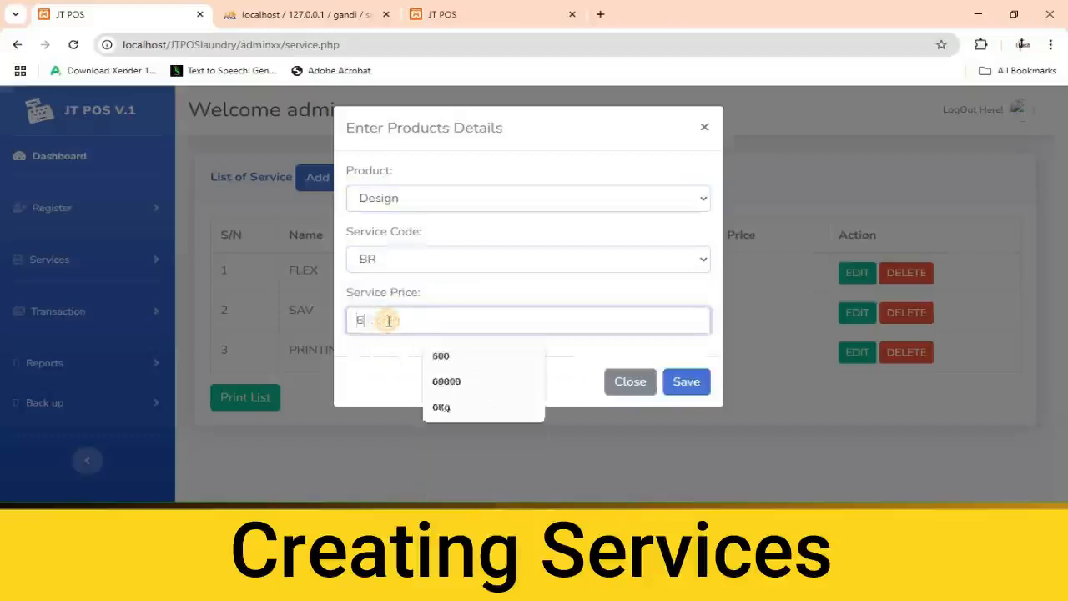
{"action": "left_click", "coordinate": [683, 389]}
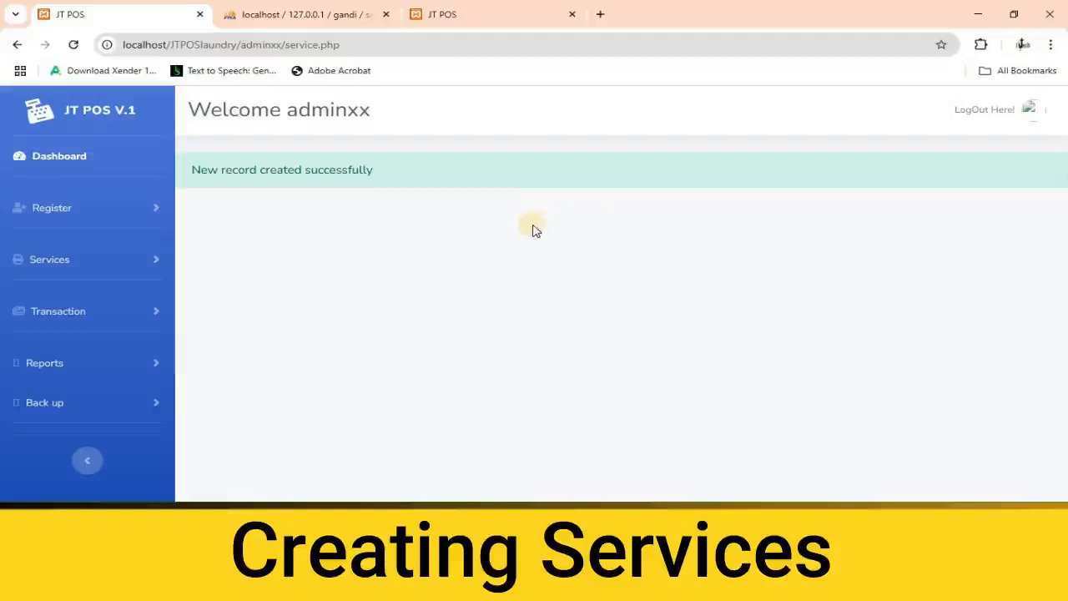
Add a service price of 3000 for the product Design with the service code FS and review the service list
{"action": "left_click", "coordinate": [448, 186]}
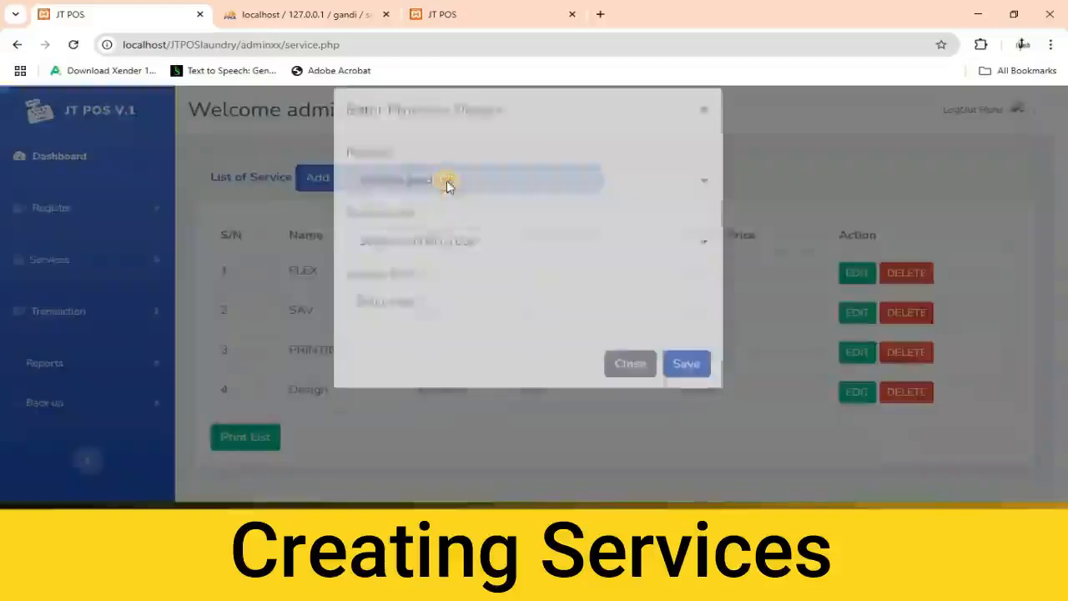
{"action": "left_click", "coordinate": [440, 198]}
{"action": "left_click", "coordinate": [388, 351]}
{"action": "left_click", "coordinate": [399, 263]}
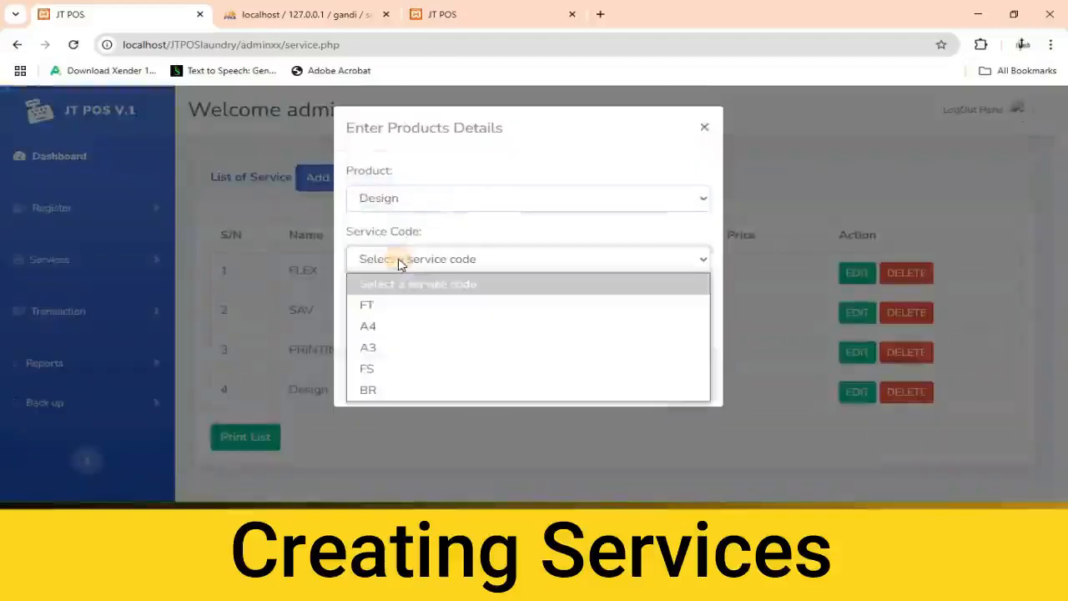
{"action": "left_click", "coordinate": [372, 370]}
{"action": "left_click", "coordinate": [410, 313]}
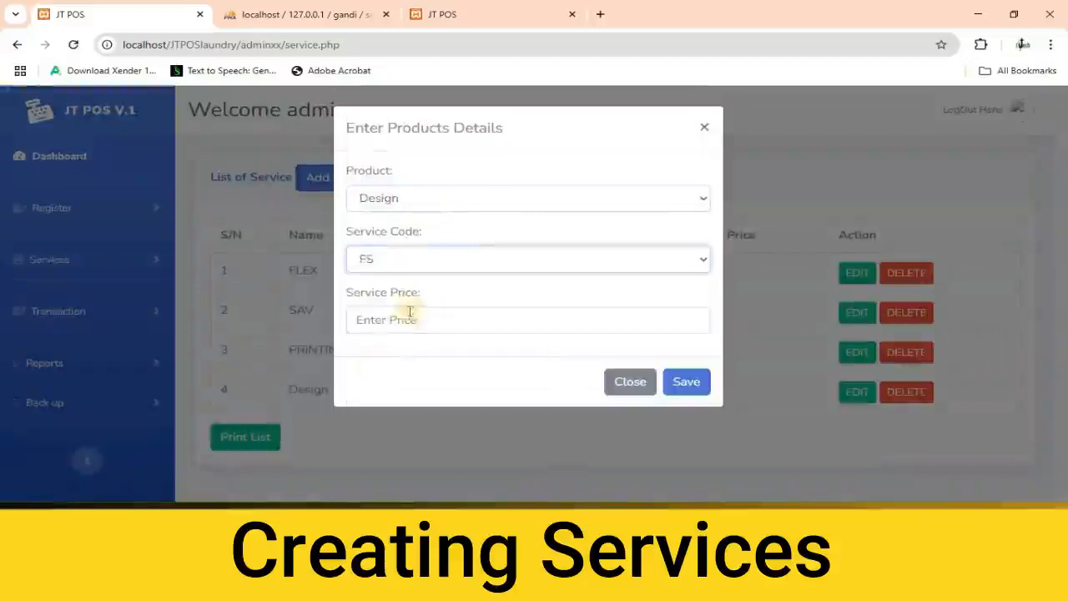
{"action": "type", "text": "3000"}
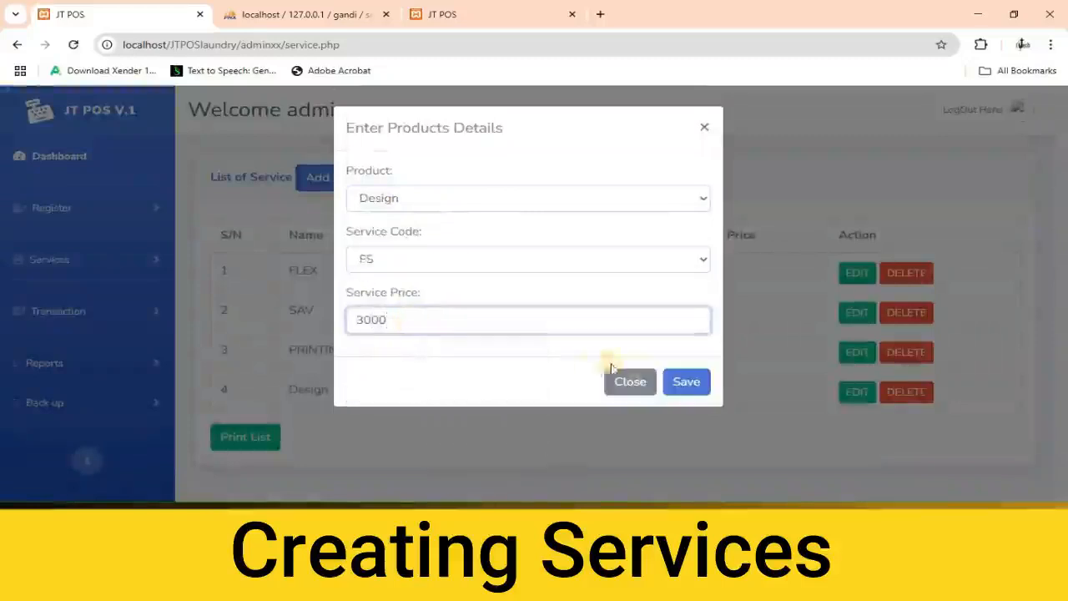
{"action": "left_click", "coordinate": [688, 382]}
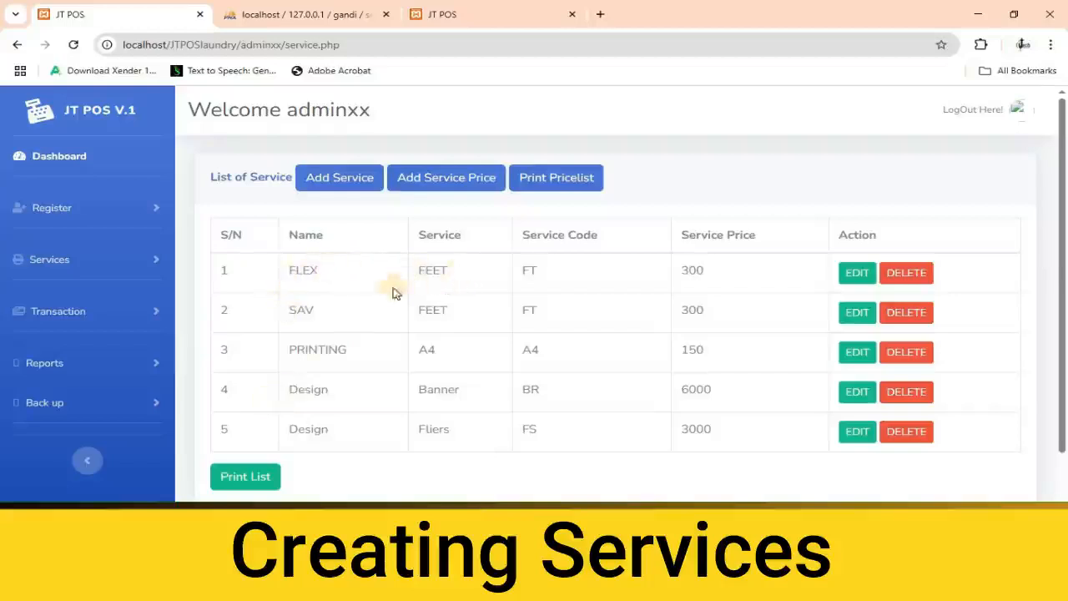
{"action": "scroll", "coordinate": [332, 358], "scroll_direction": "down", "scroll_amount": 2}
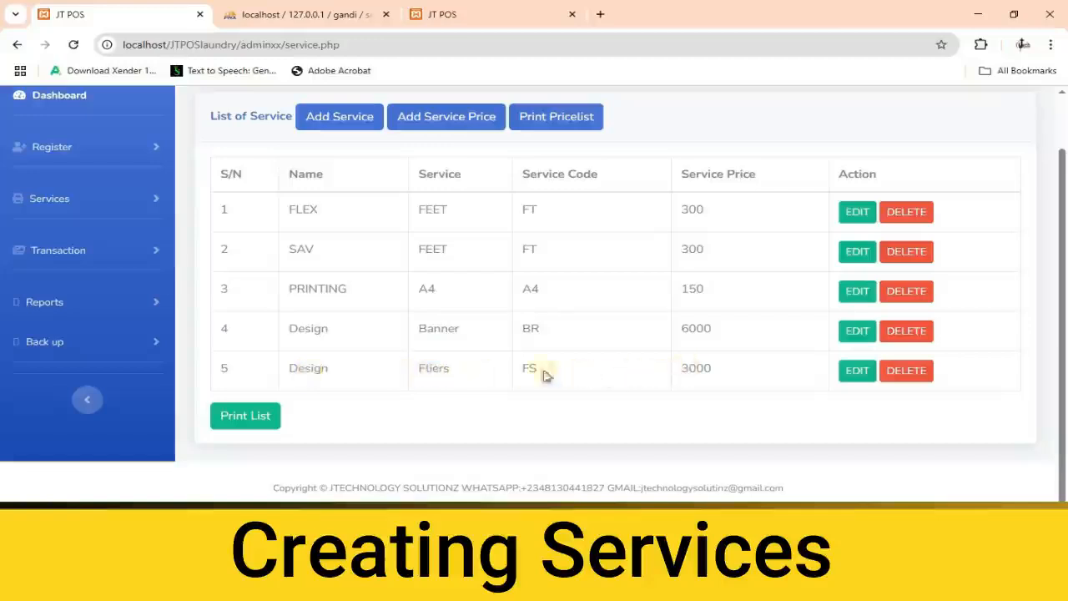
{"action": "scroll", "coordinate": [195, 345], "scroll_direction": "up", "scroll_amount": 2}
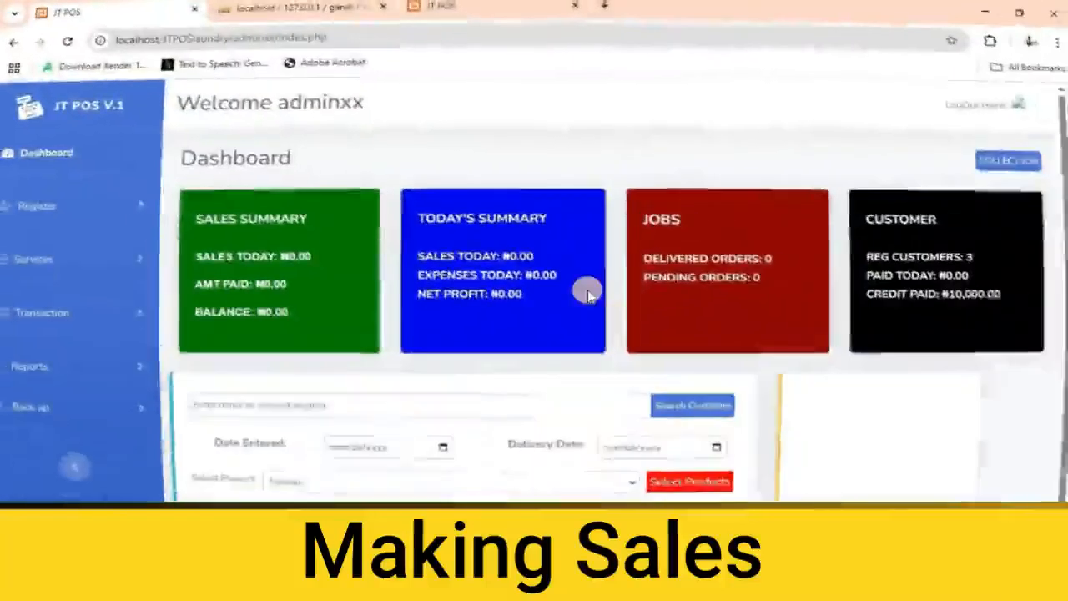
Review the dashboard summaries and sales form, and list all registered customers with an empty customer search to examine their account details
{"action": "scroll", "coordinate": [581, 292], "scroll_direction": "down", "scroll_amount": 2}
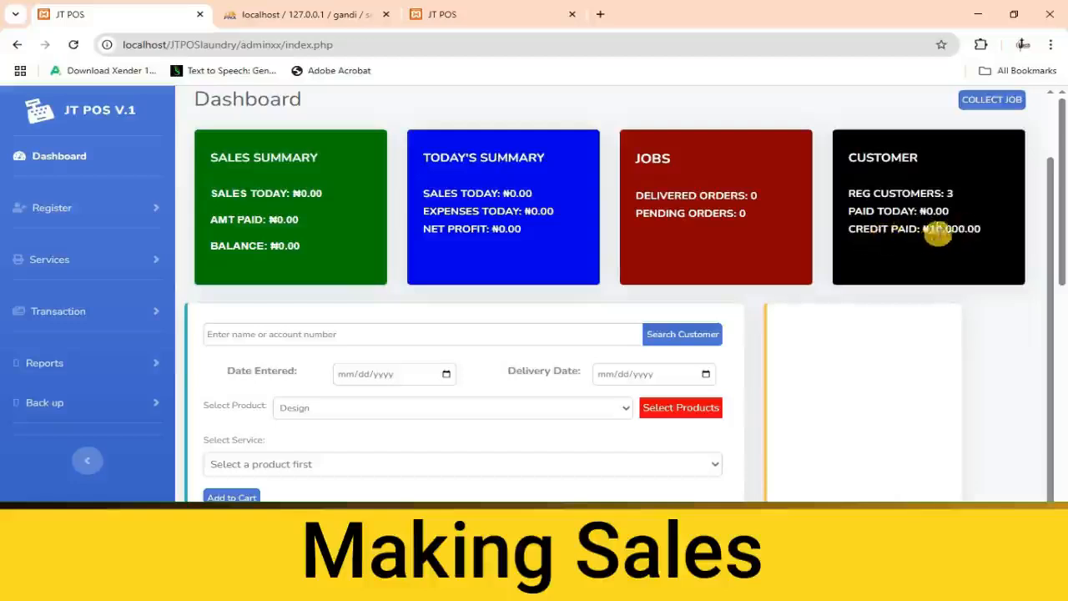
{"action": "scroll", "coordinate": [637, 274], "scroll_direction": "down", "scroll_amount": 3}
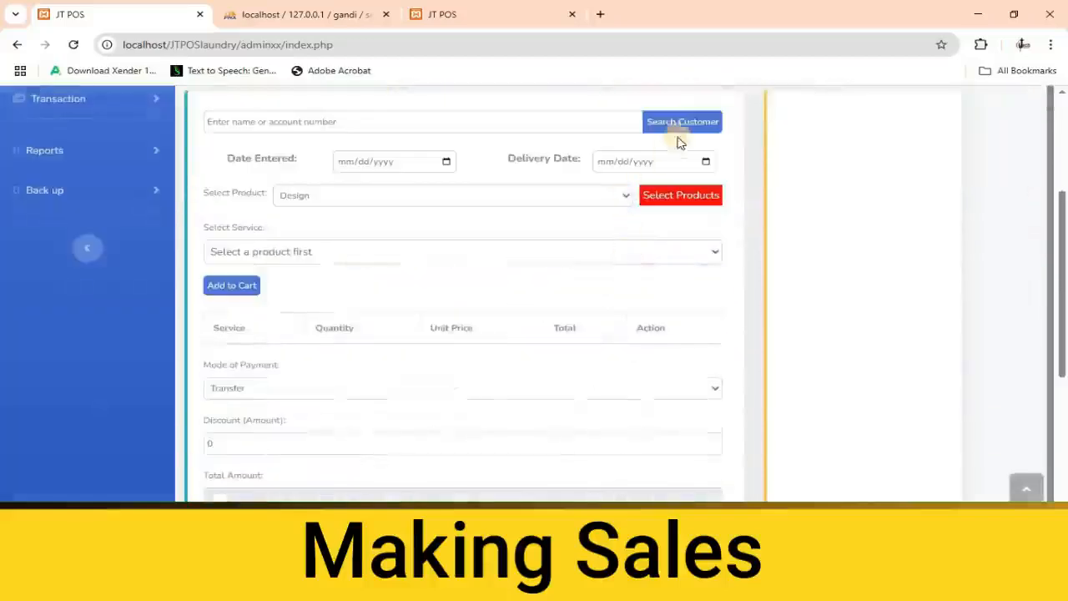
{"action": "scroll", "coordinate": [884, 212], "scroll_direction": "up", "scroll_amount": 4}
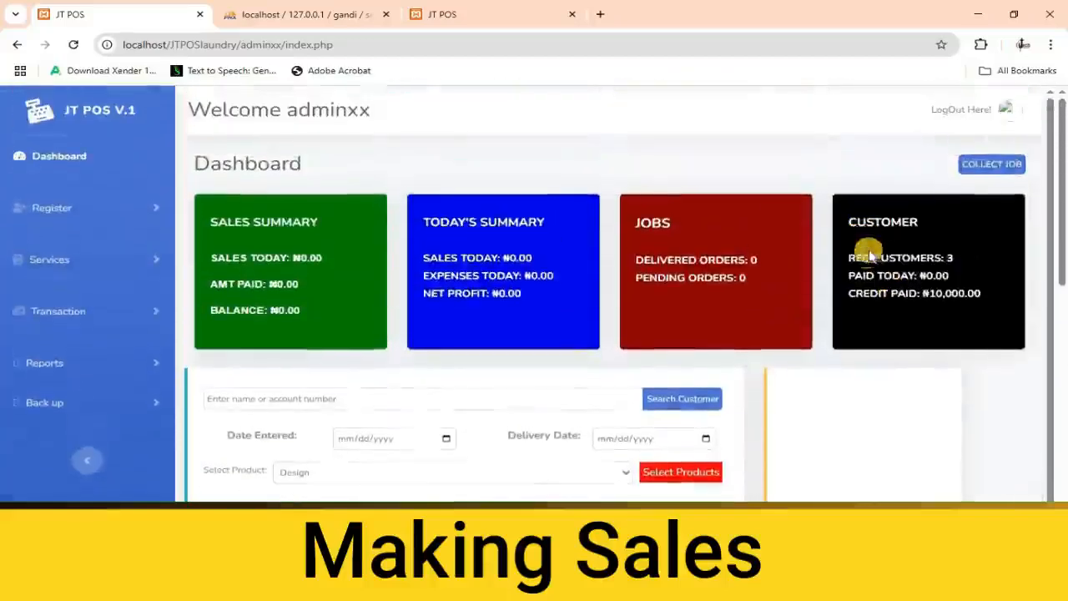
{"action": "scroll", "coordinate": [734, 297], "scroll_direction": "down", "scroll_amount": 1}
{"action": "left_click", "coordinate": [660, 334]}
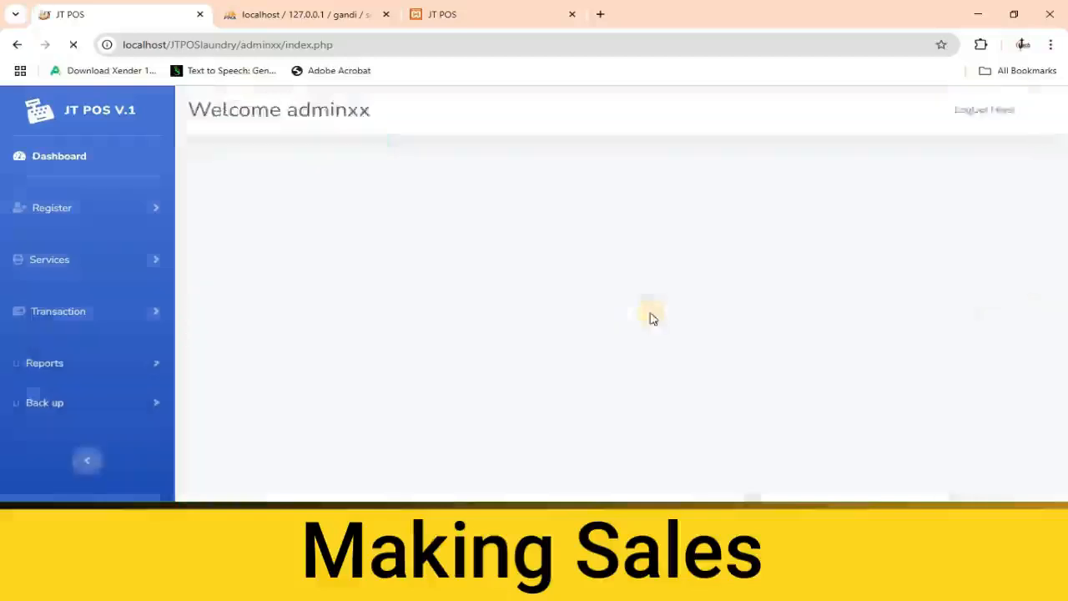
{"action": "scroll", "coordinate": [624, 313], "scroll_direction": "down", "scroll_amount": 6}
{"action": "scroll", "coordinate": [618, 306], "scroll_direction": "up", "scroll_amount": 1}
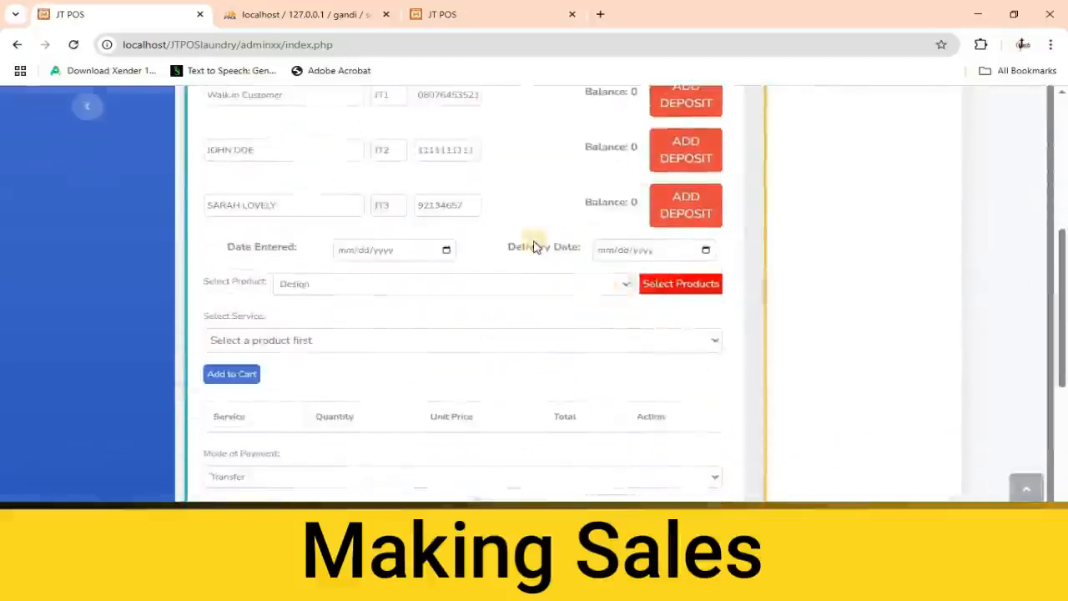
{"action": "scroll", "coordinate": [534, 246], "scroll_direction": "up", "scroll_amount": 3}
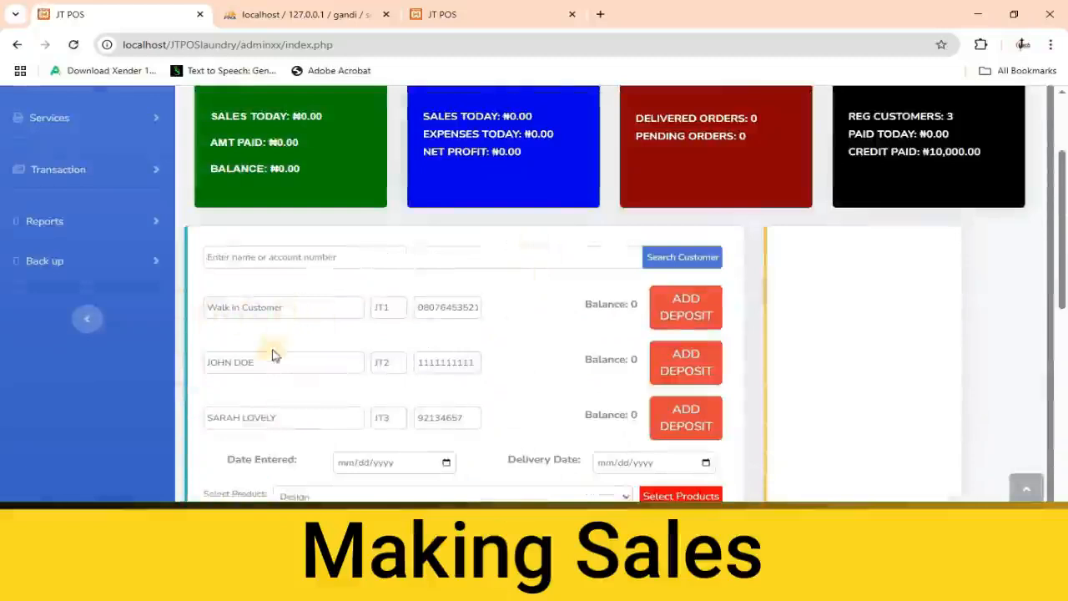
{"action": "scroll", "coordinate": [273, 354], "scroll_direction": "down", "scroll_amount": 1}
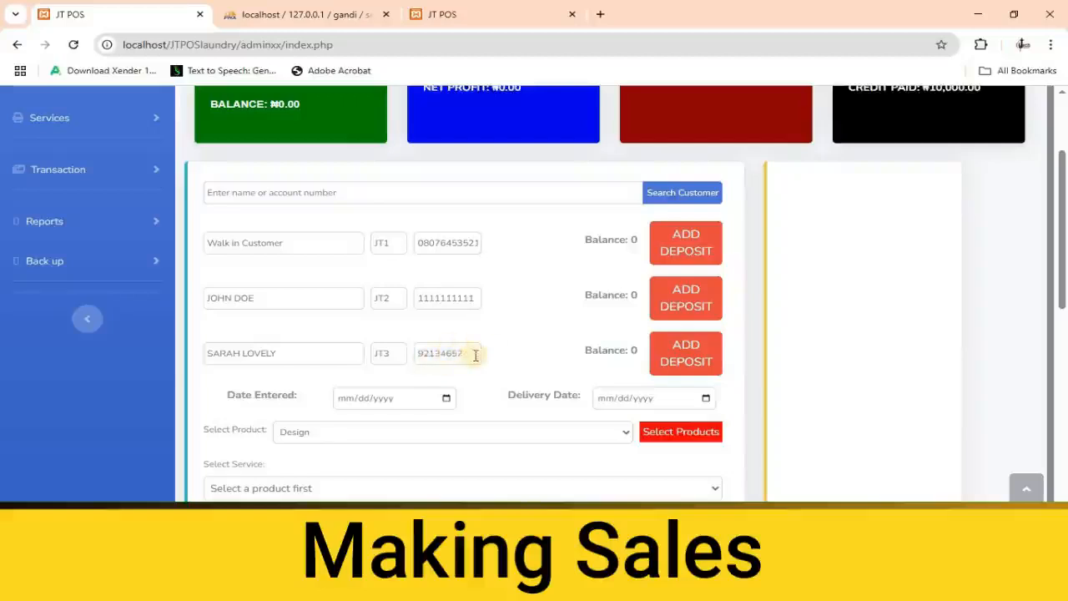
{"action": "scroll", "coordinate": [476, 353], "scroll_direction": "up", "scroll_amount": 1}
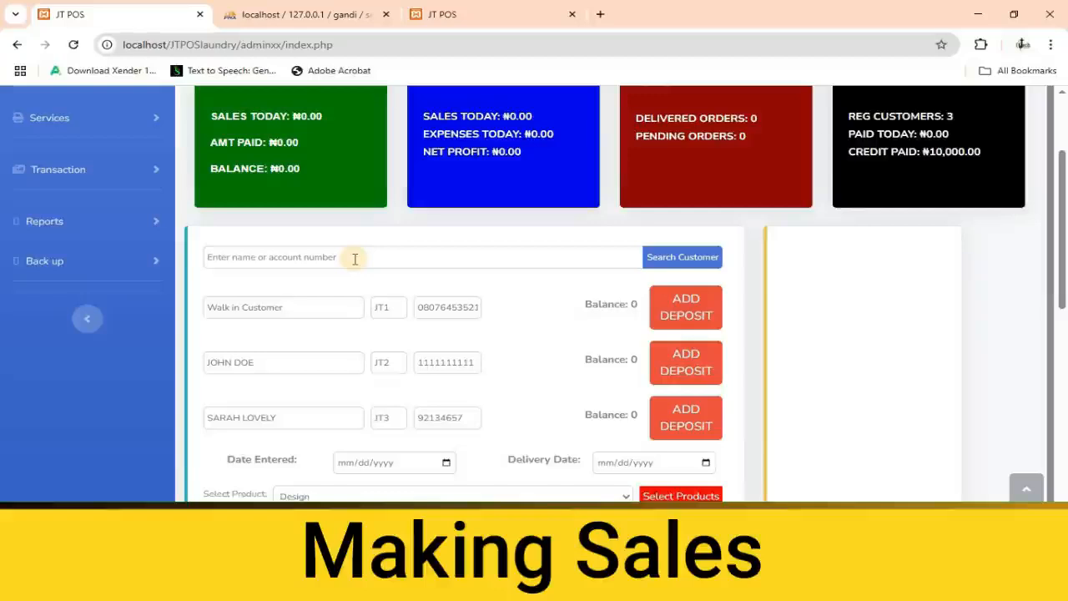
Search the dashboard's sales form for the last listed customer by account number
{"action": "left_click", "coordinate": [356, 259]}
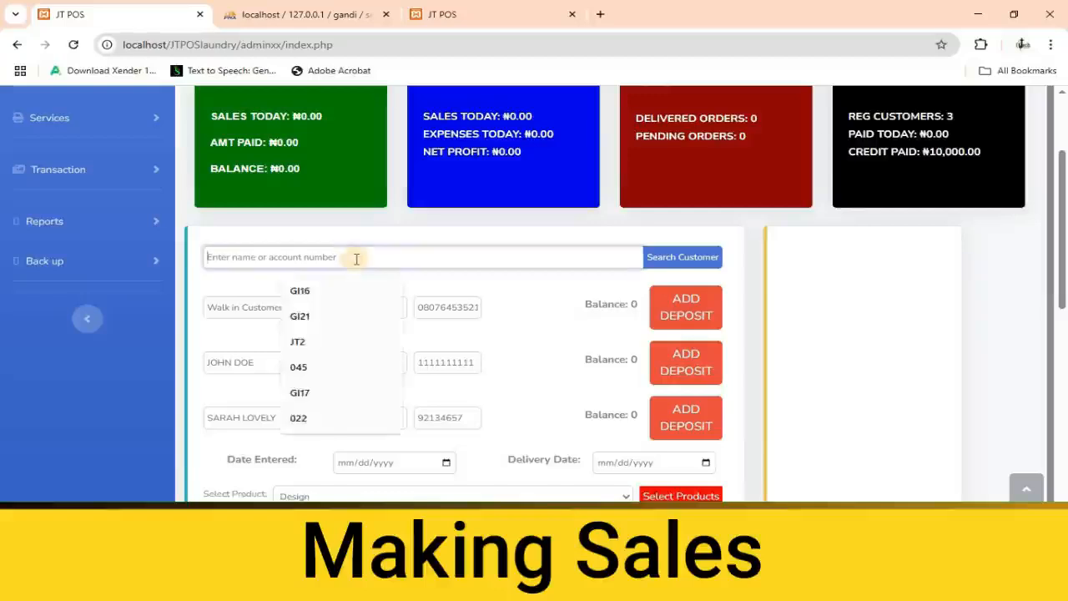
{"action": "type", "text": "JT#"}
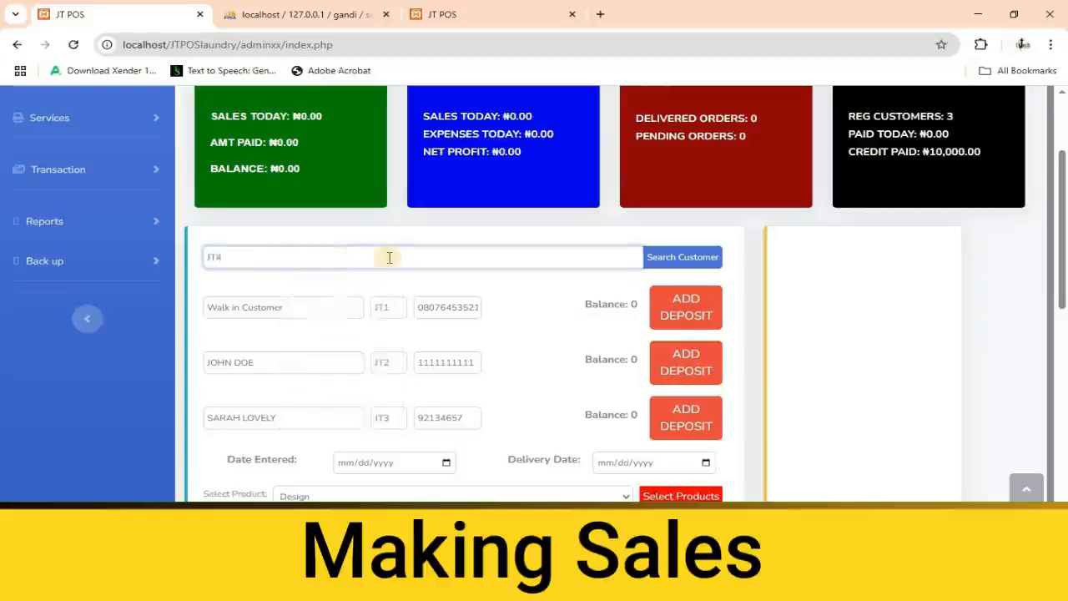
{"action": "key", "text": "BackSpace"}
{"action": "type", "text": "3"}
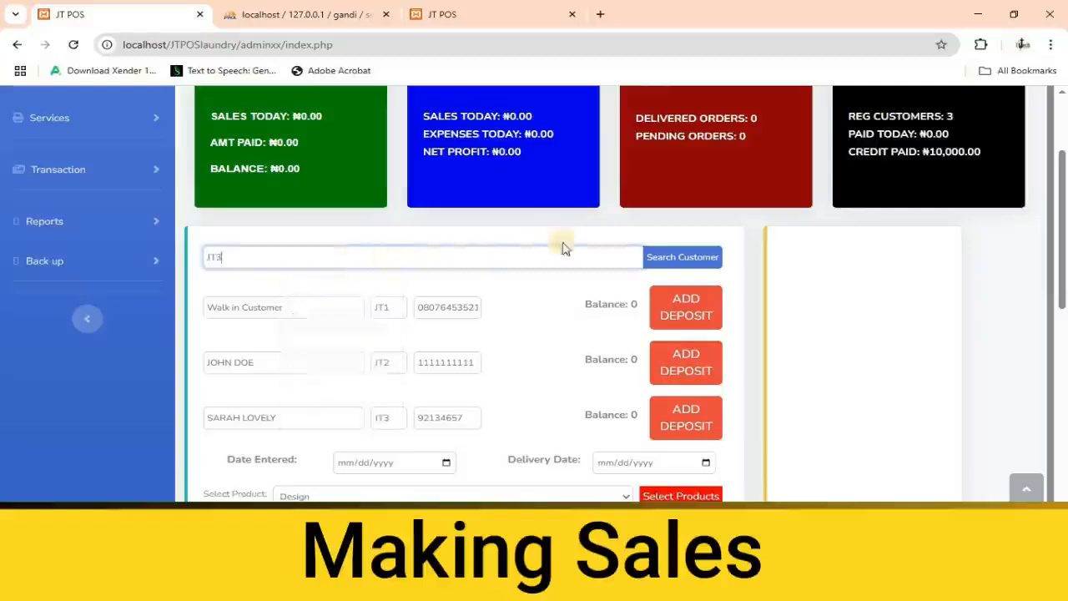
{"action": "left_click", "coordinate": [668, 262]}
{"action": "scroll", "coordinate": [489, 271], "scroll_direction": "down", "scroll_amount": 4}
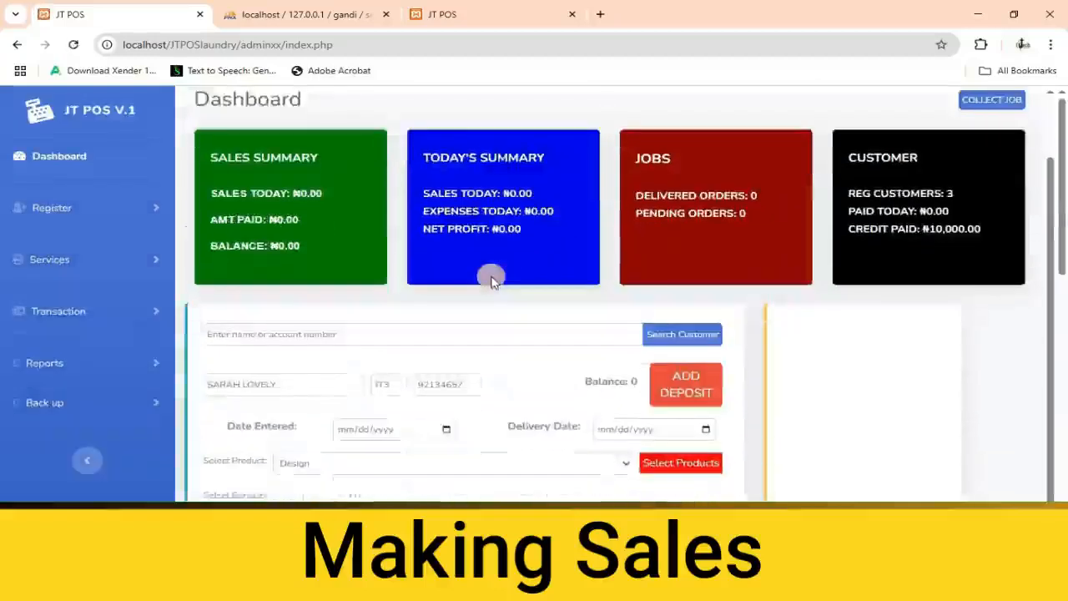
Set the sale's entry date to 03/10/2025 and its delivery date to 03/14/2025
{"action": "scroll", "coordinate": [518, 267], "scroll_direction": "up", "scroll_amount": 1}
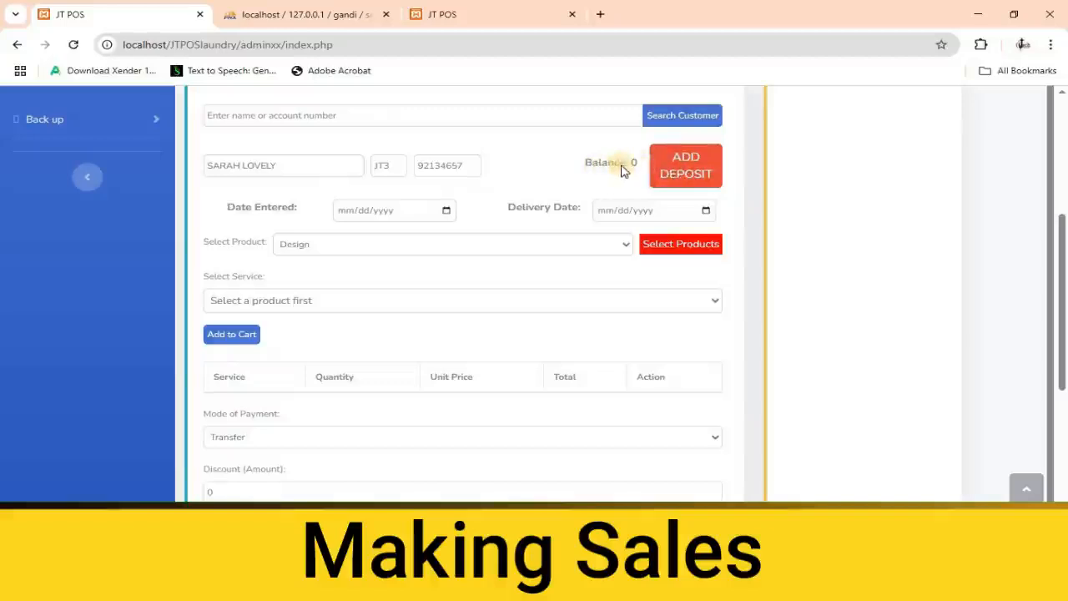
{"action": "left_click", "coordinate": [446, 212]}
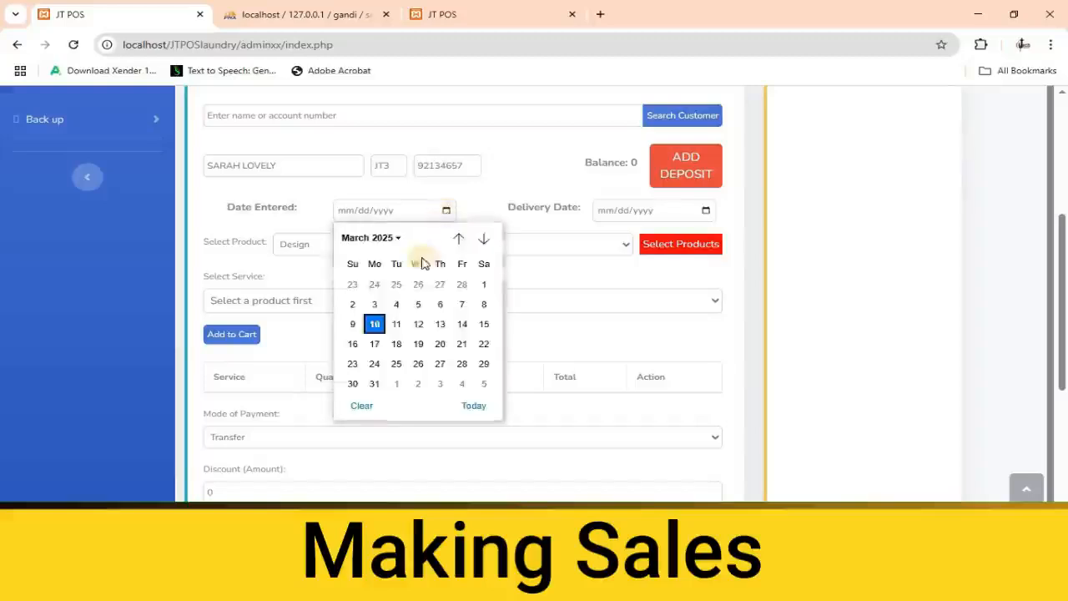
{"action": "left_click", "coordinate": [374, 323]}
{"action": "left_click", "coordinate": [705, 210]}
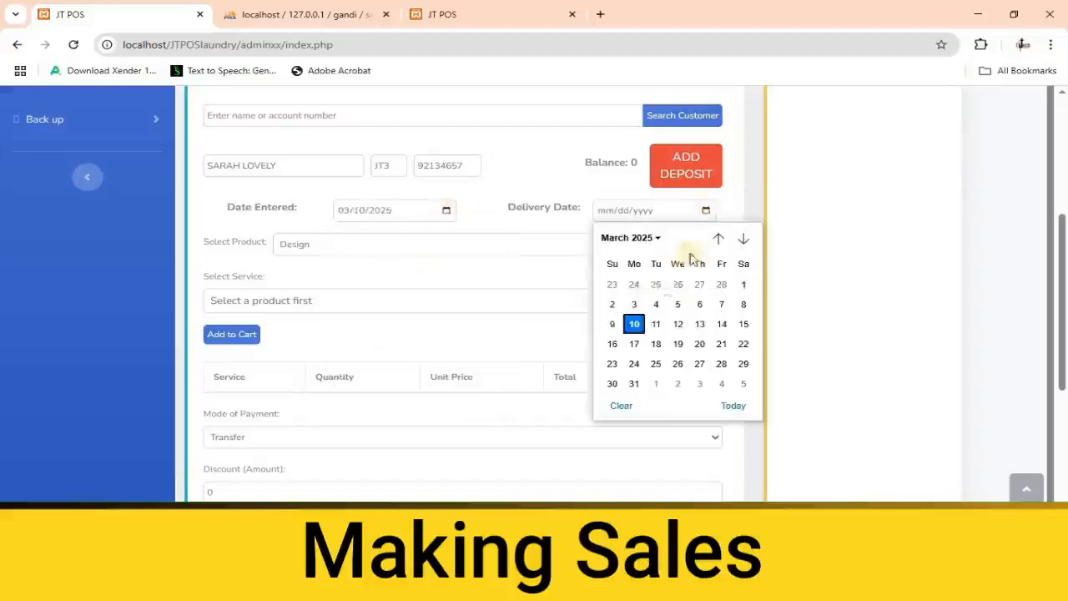
{"action": "left_click", "coordinate": [722, 325]}
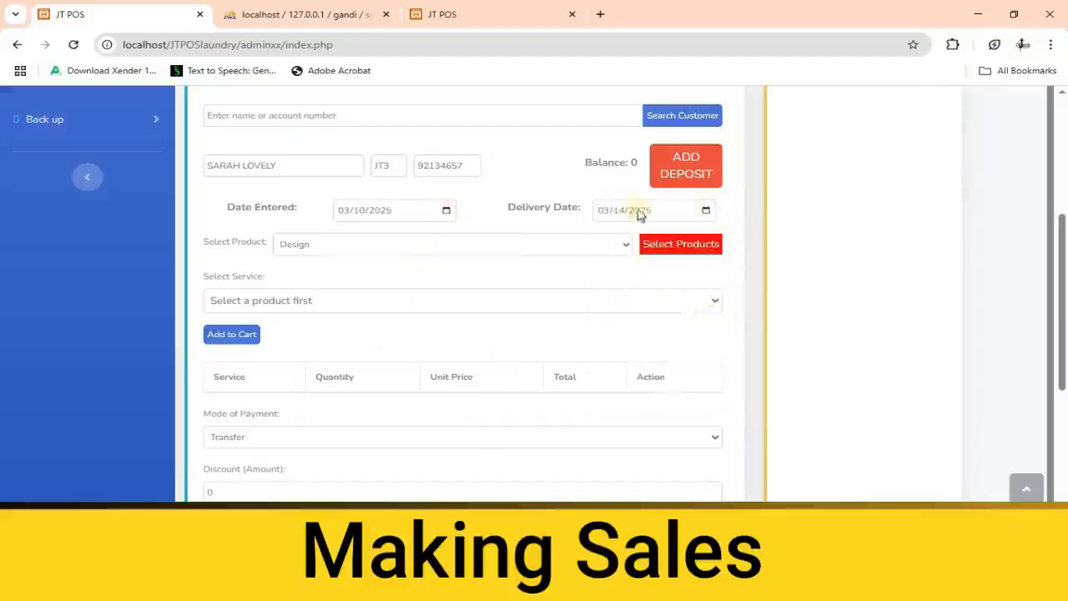
Load the services of the product Design and add the service Design - BR to the cart
{"action": "left_click", "coordinate": [452, 246]}
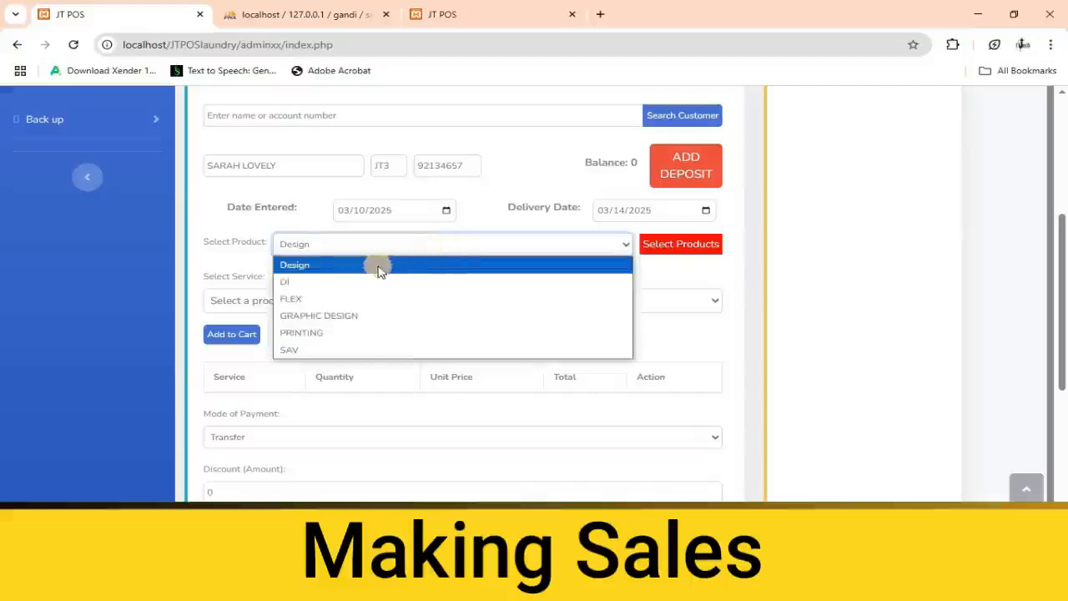
{"action": "left_click", "coordinate": [315, 267]}
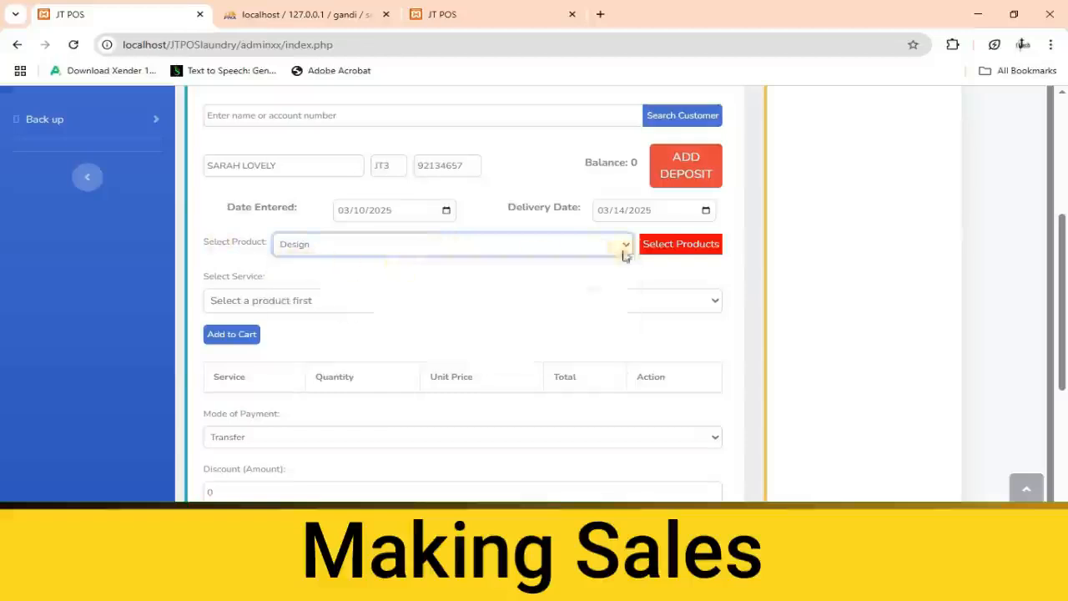
{"action": "left_click", "coordinate": [674, 249]}
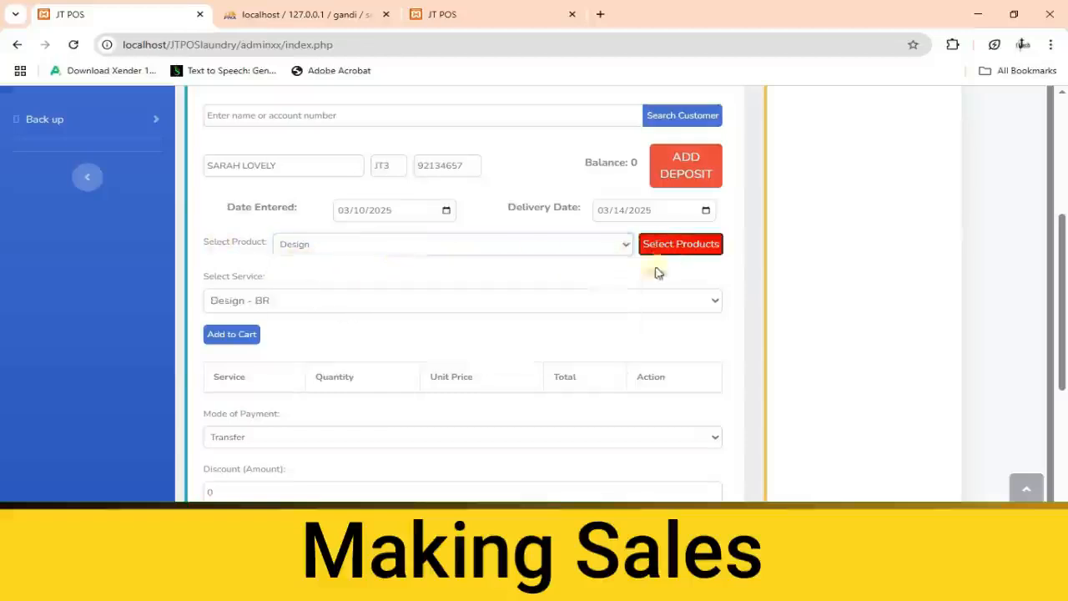
{"action": "left_click", "coordinate": [465, 305]}
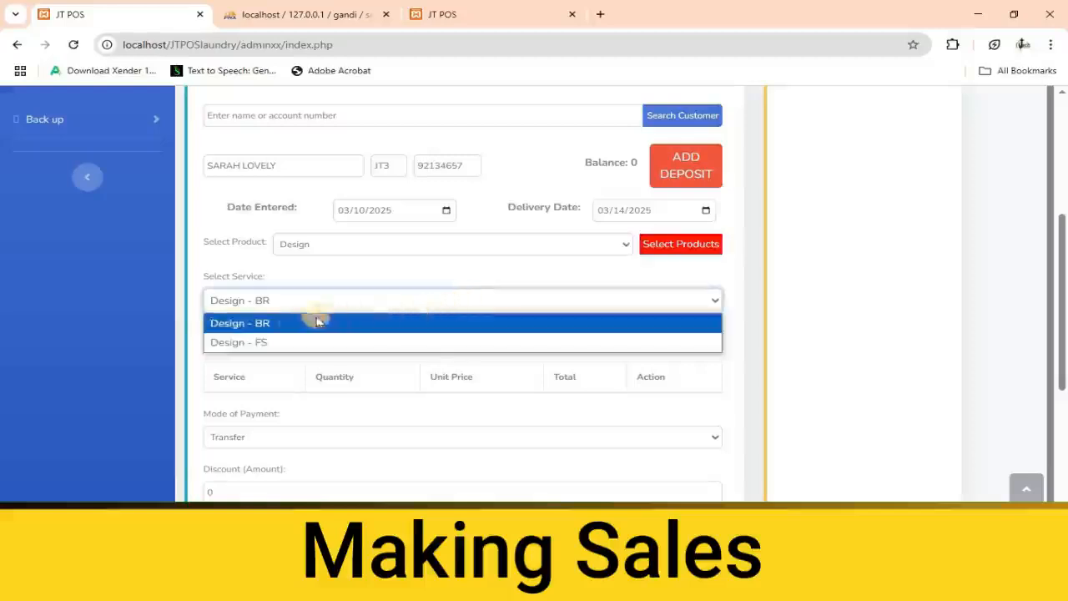
{"action": "left_click", "coordinate": [239, 324]}
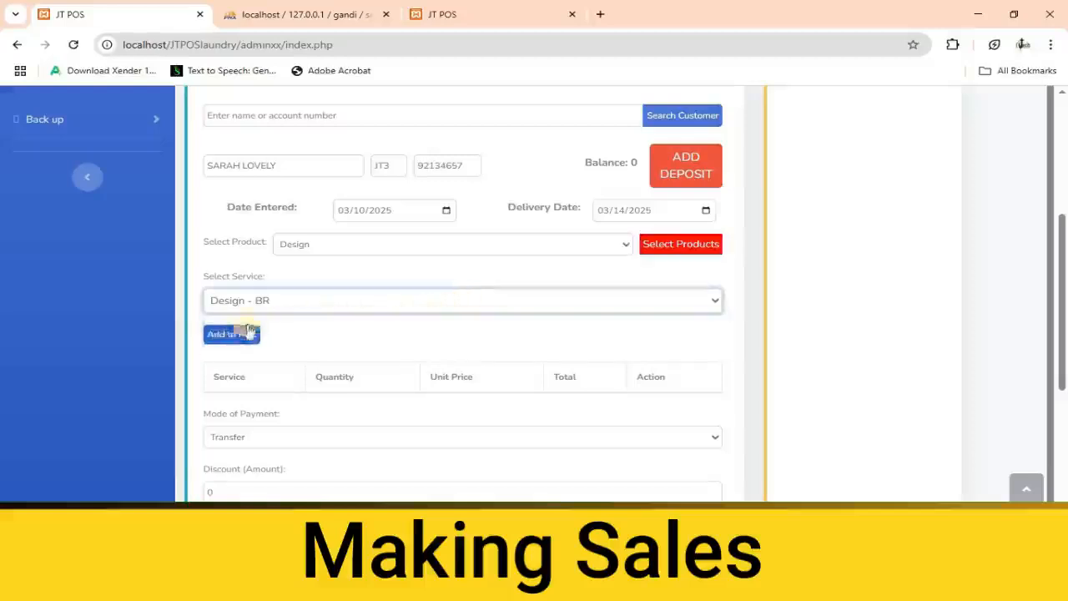
{"action": "left_click", "coordinate": [236, 334]}
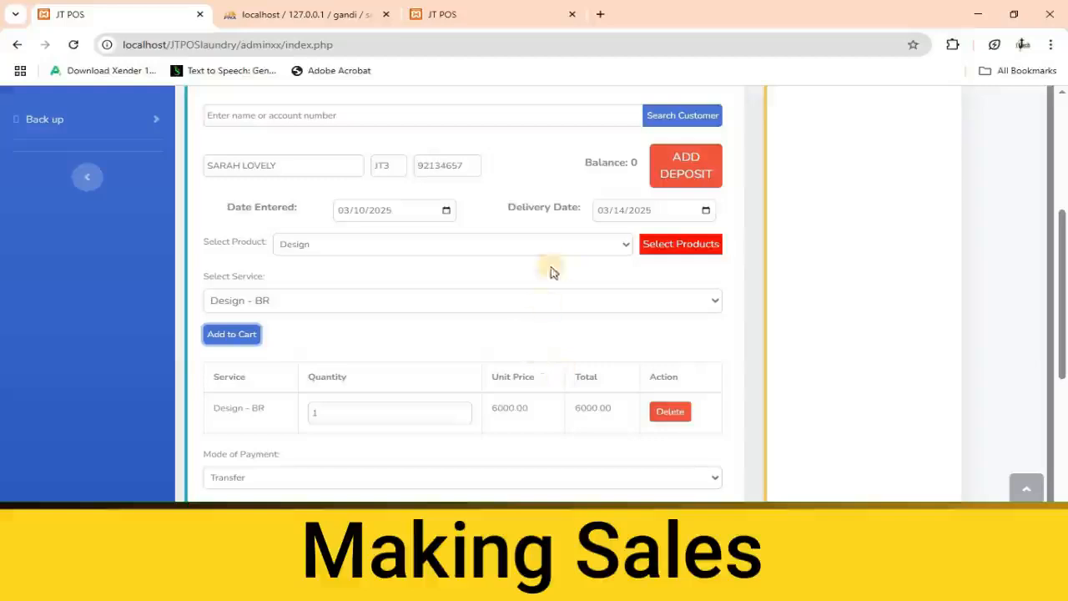
Add the service FLEX - FT of the product FLEX to the cart with a quantity of 25
{"action": "left_click", "coordinate": [576, 248]}
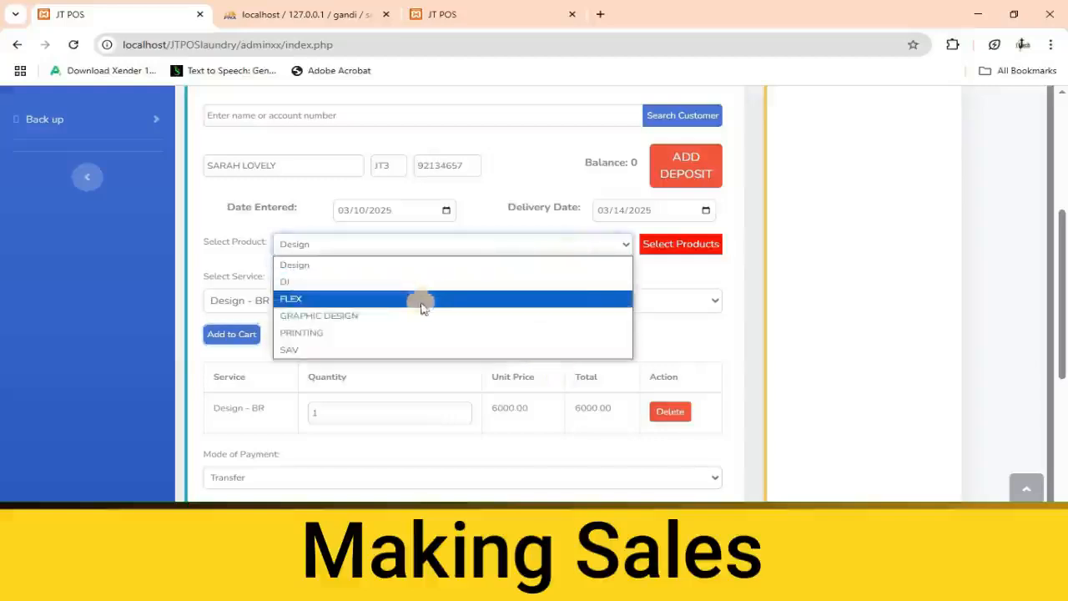
{"action": "left_click", "coordinate": [337, 302]}
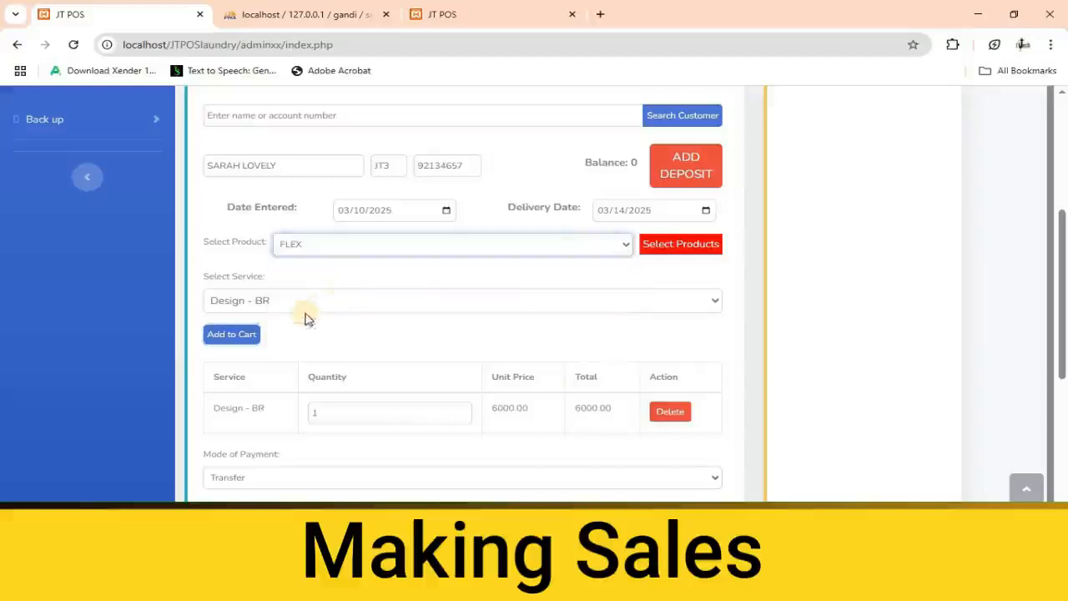
{"action": "left_click", "coordinate": [657, 243]}
{"action": "left_click", "coordinate": [230, 338]}
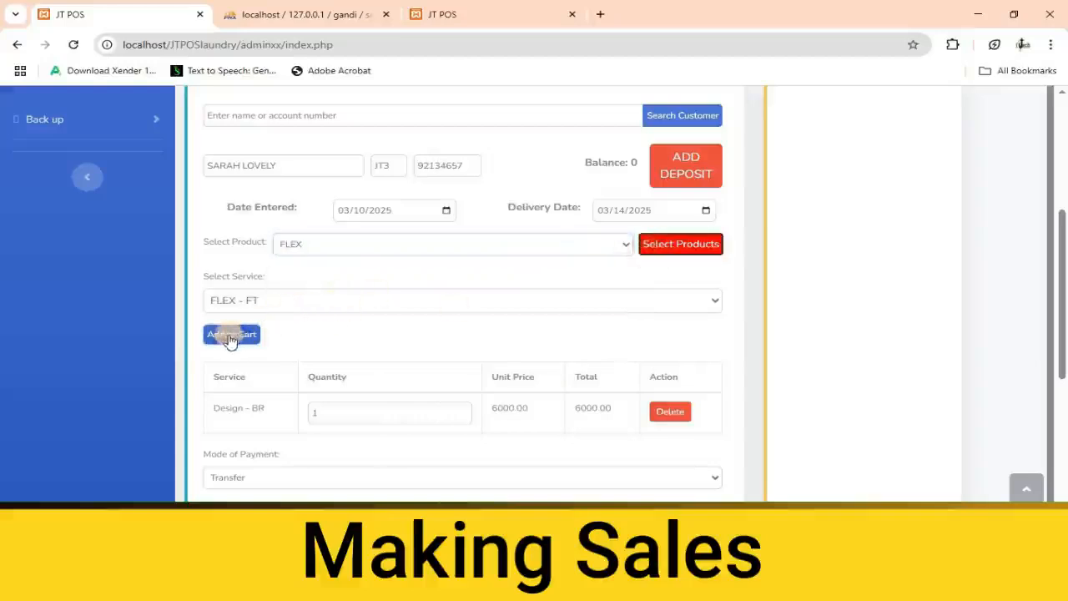
{"action": "left_click", "coordinate": [230, 337]}
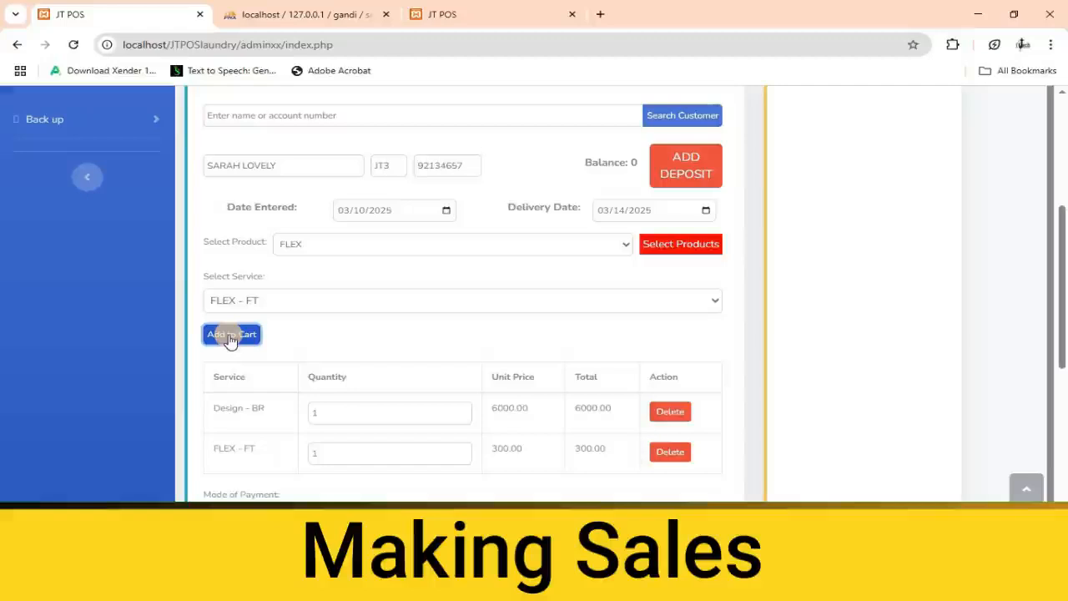
{"action": "left_click", "coordinate": [321, 453]}
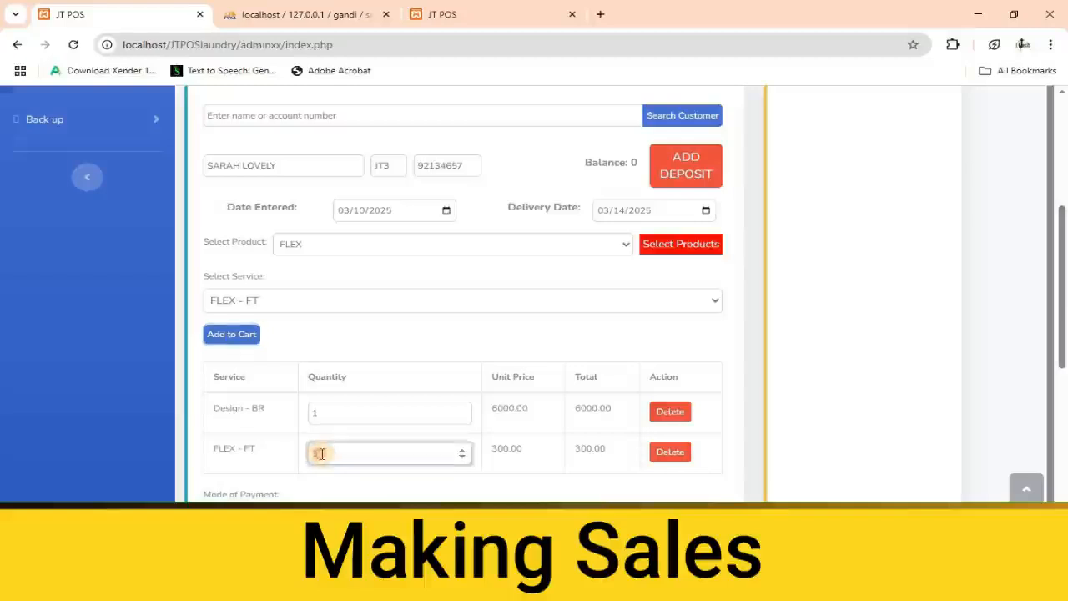
{"action": "left_click_drag", "start_coordinate": [320, 453], "coordinate": [302, 459]}
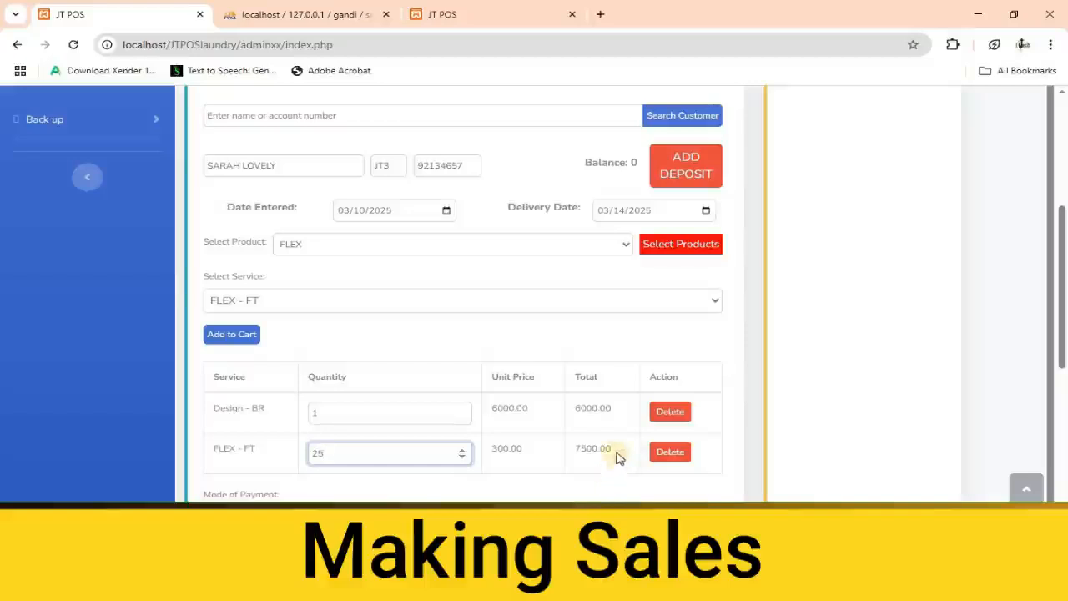
Add the service SAV - FT to the cart with a quantity of 1000, and delete that line from the cart
{"action": "left_click", "coordinate": [596, 245]}
{"action": "left_click", "coordinate": [317, 351]}
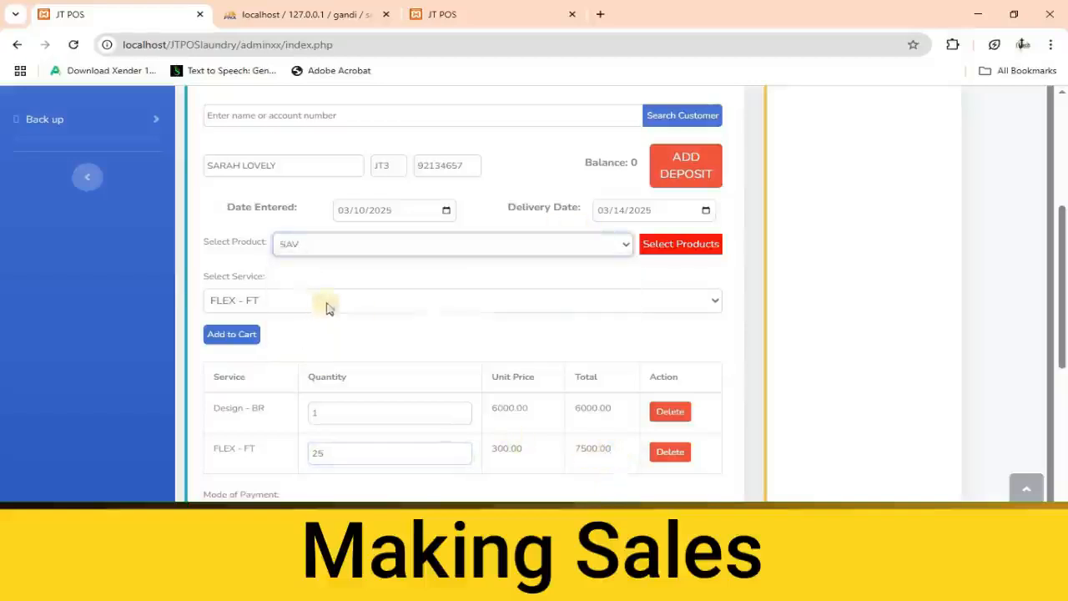
{"action": "left_click", "coordinate": [673, 245]}
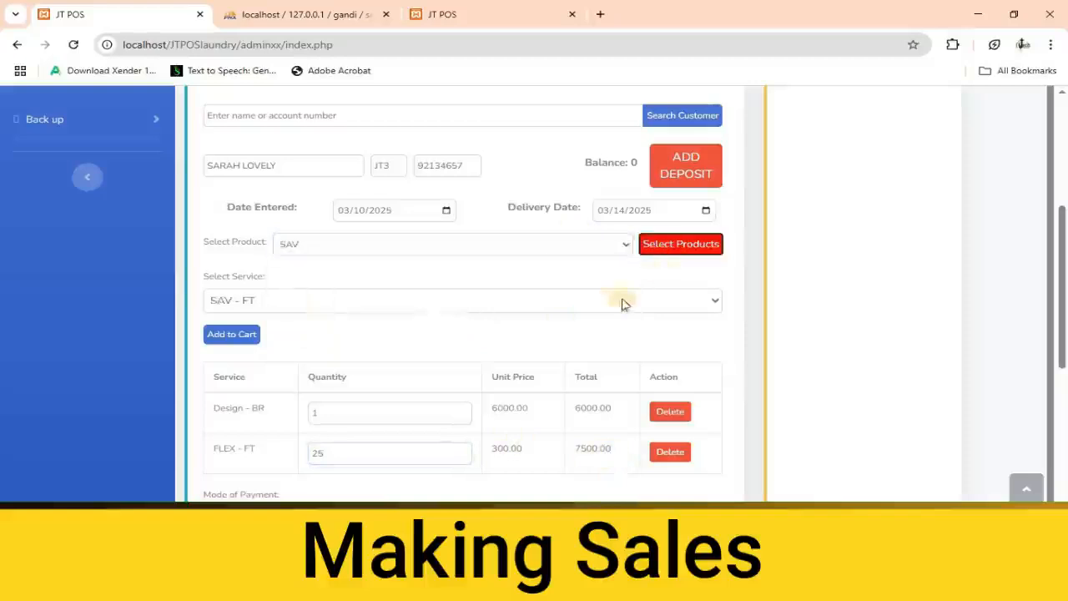
{"action": "left_click", "coordinate": [518, 296]}
{"action": "left_click", "coordinate": [451, 322]}
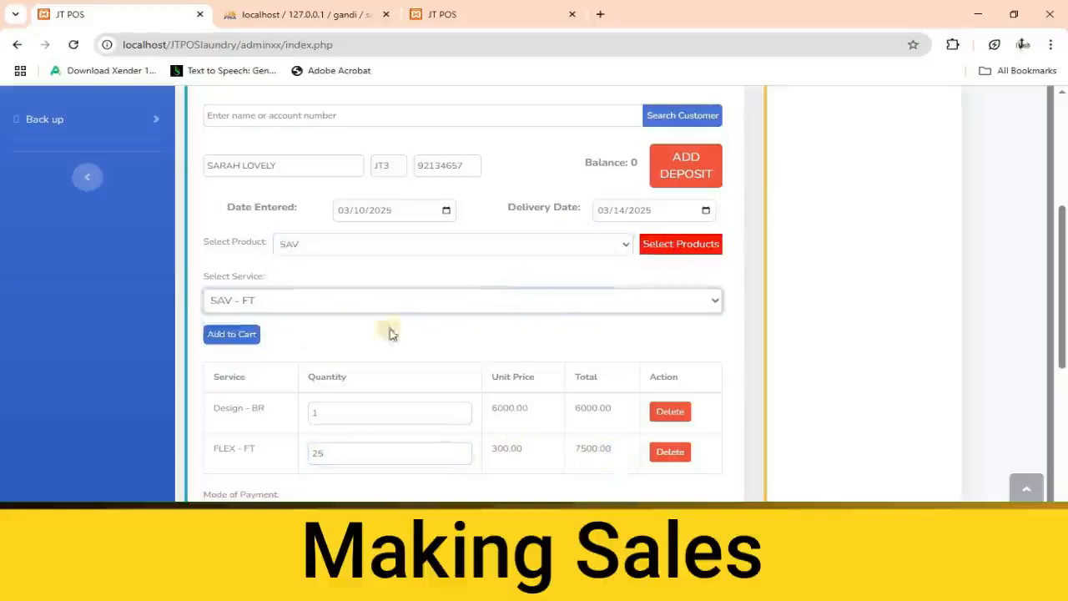
{"action": "left_click", "coordinate": [231, 334]}
{"action": "scroll", "coordinate": [310, 383], "scroll_direction": "down", "scroll_amount": 3}
{"action": "left_click_drag", "start_coordinate": [329, 292], "coordinate": [300, 295]}
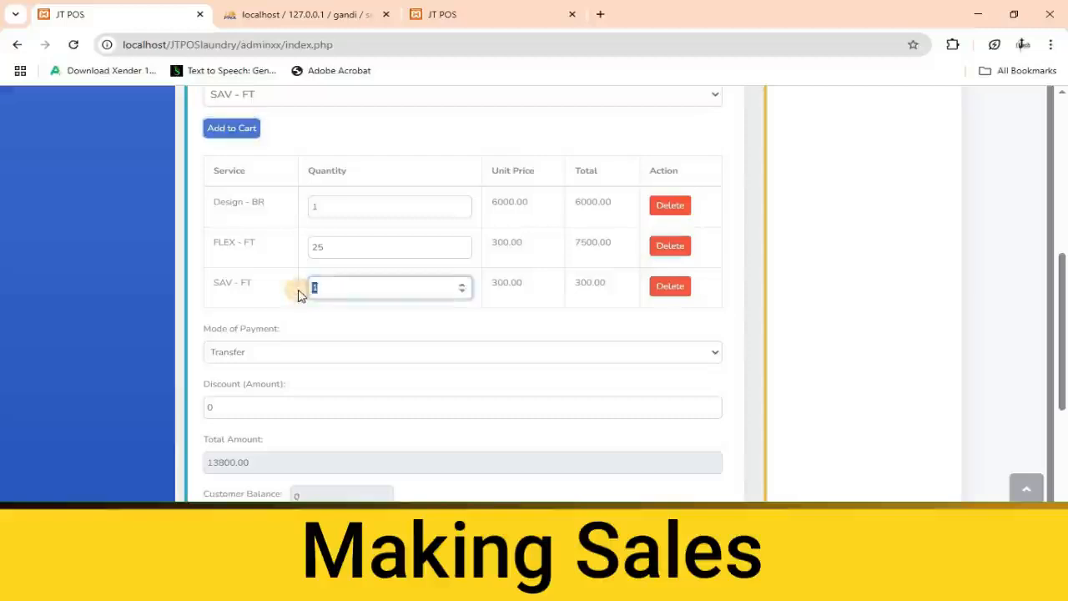
{"action": "type", "text": "1000"}
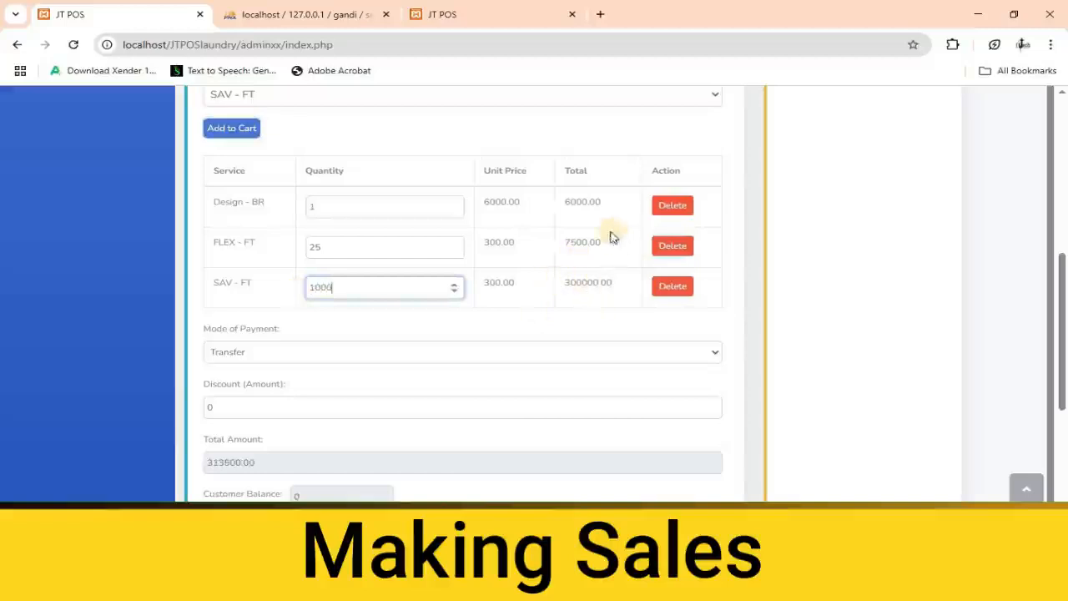
{"action": "left_click", "coordinate": [675, 295]}
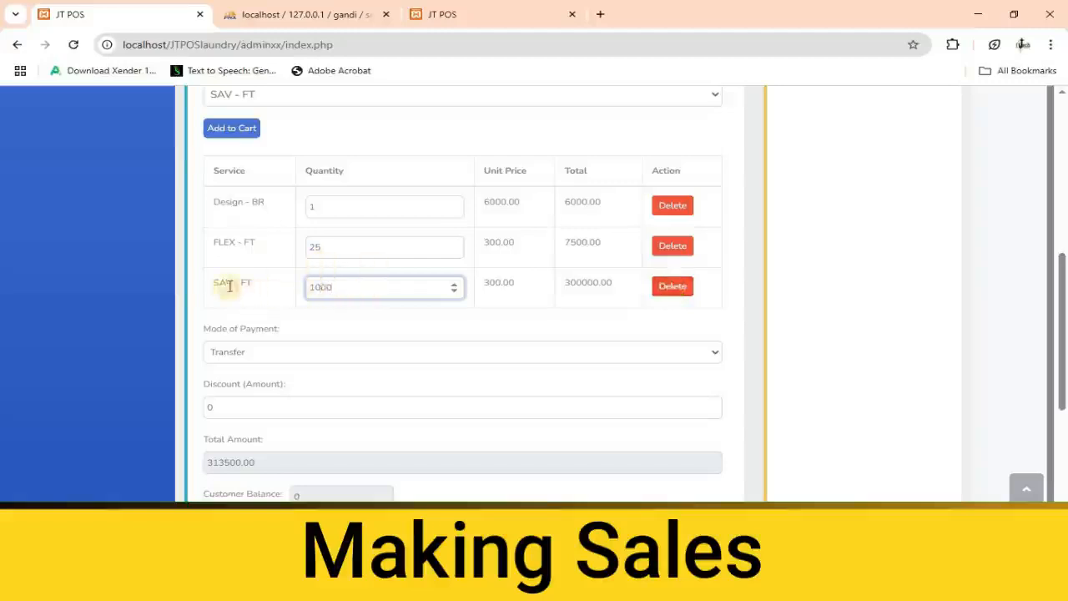
{"action": "left_click", "coordinate": [661, 292]}
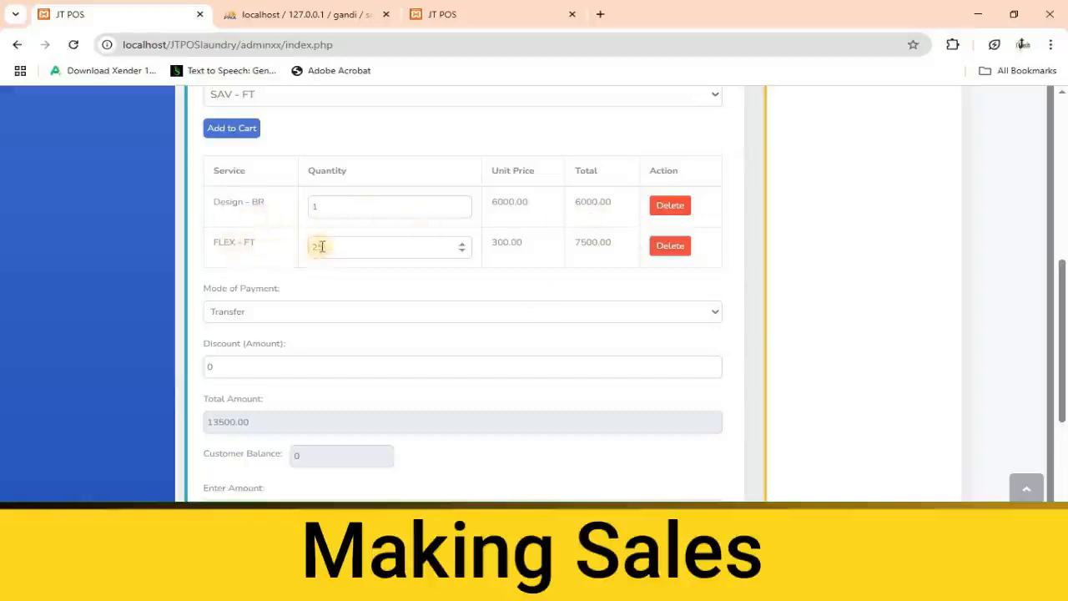
Set the sale's mode of payment to POS
{"action": "scroll", "coordinate": [320, 247], "scroll_direction": "down", "scroll_amount": 2}
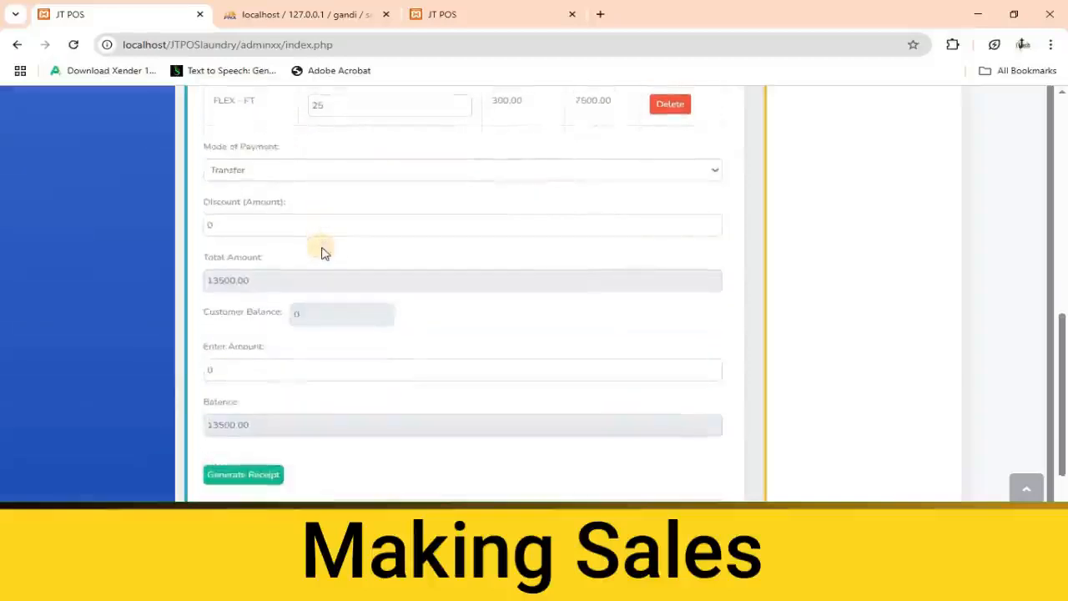
{"action": "scroll", "coordinate": [317, 252], "scroll_direction": "down", "scroll_amount": 1}
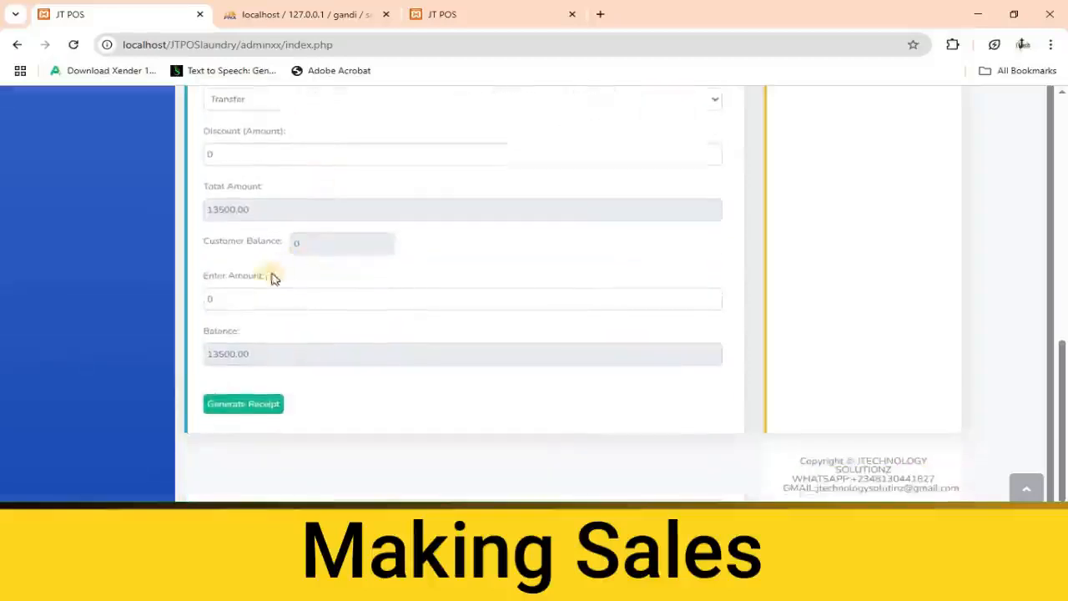
{"action": "scroll", "coordinate": [251, 251], "scroll_direction": "up", "scroll_amount": 1}
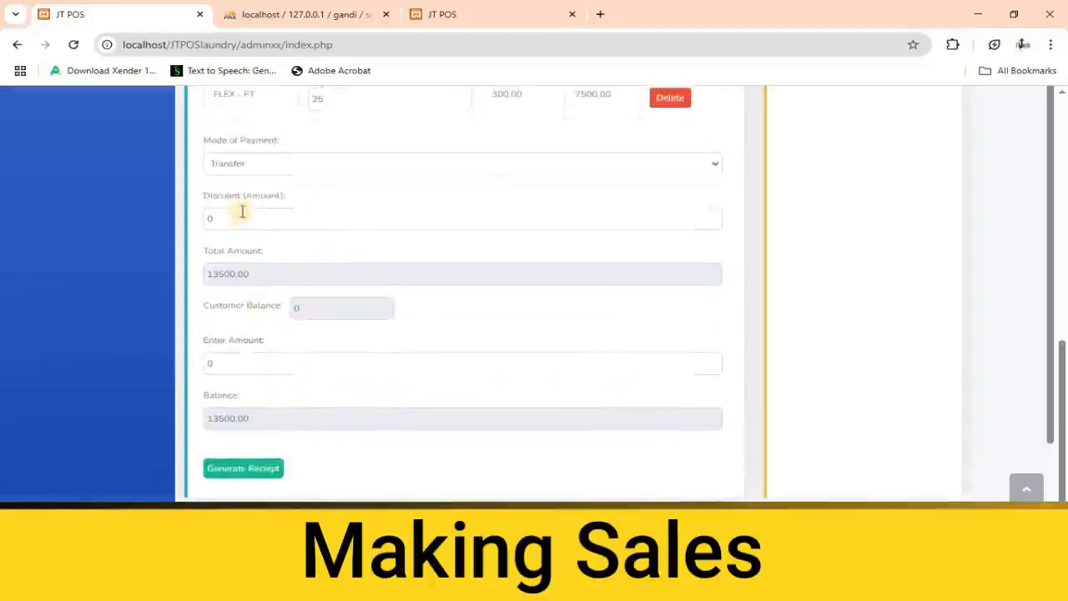
{"action": "left_click", "coordinate": [326, 170]}
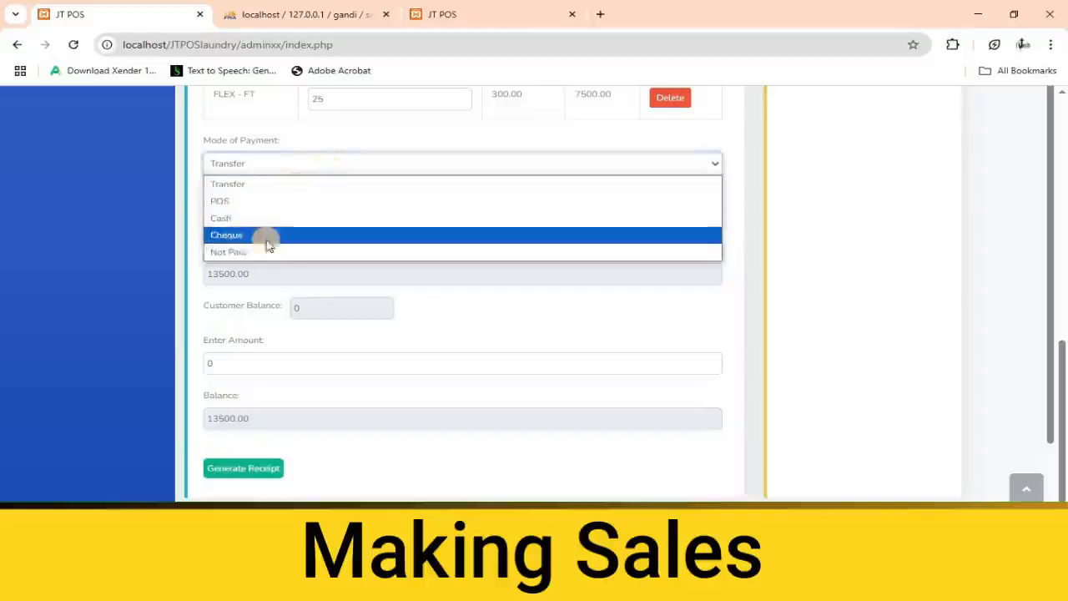
{"action": "left_click", "coordinate": [230, 202]}
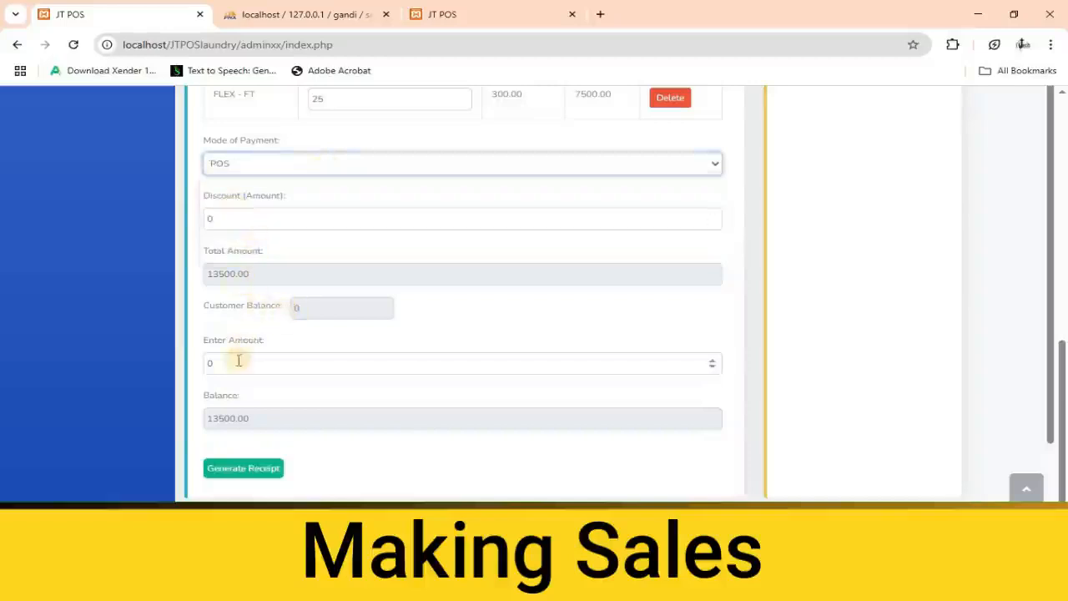
Enter 12000 as the amount paid for the sale, keeping the discount at 0
{"action": "left_click", "coordinate": [200, 364]}
{"action": "scroll", "coordinate": [310, 350], "scroll_direction": "up", "scroll_amount": 3}
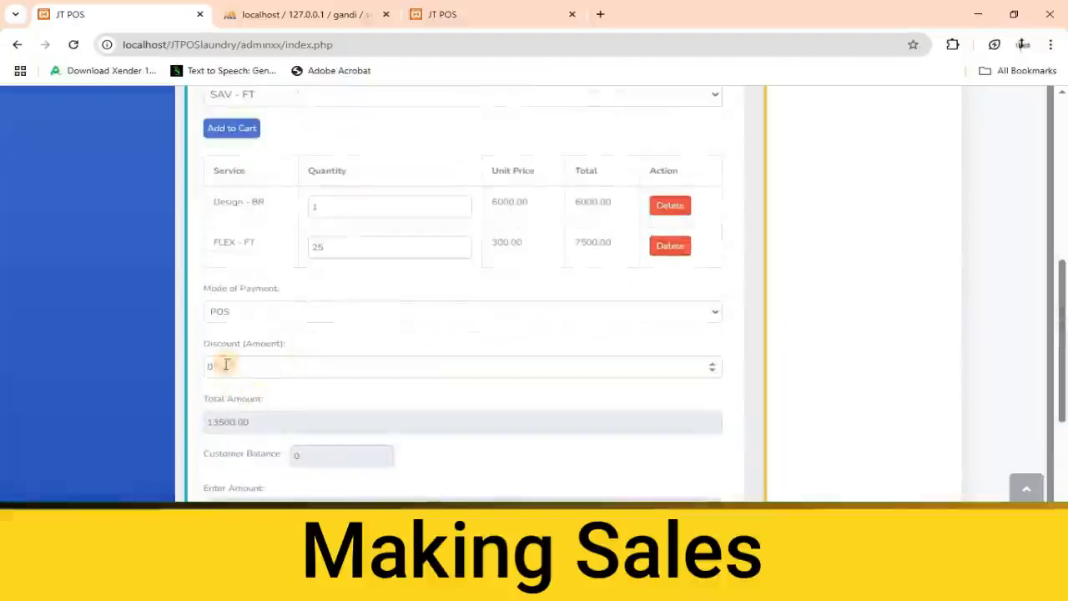
{"action": "left_click", "coordinate": [225, 363]}
{"action": "scroll", "coordinate": [237, 375], "scroll_direction": "down", "scroll_amount": 4}
{"action": "left_click", "coordinate": [200, 301]}
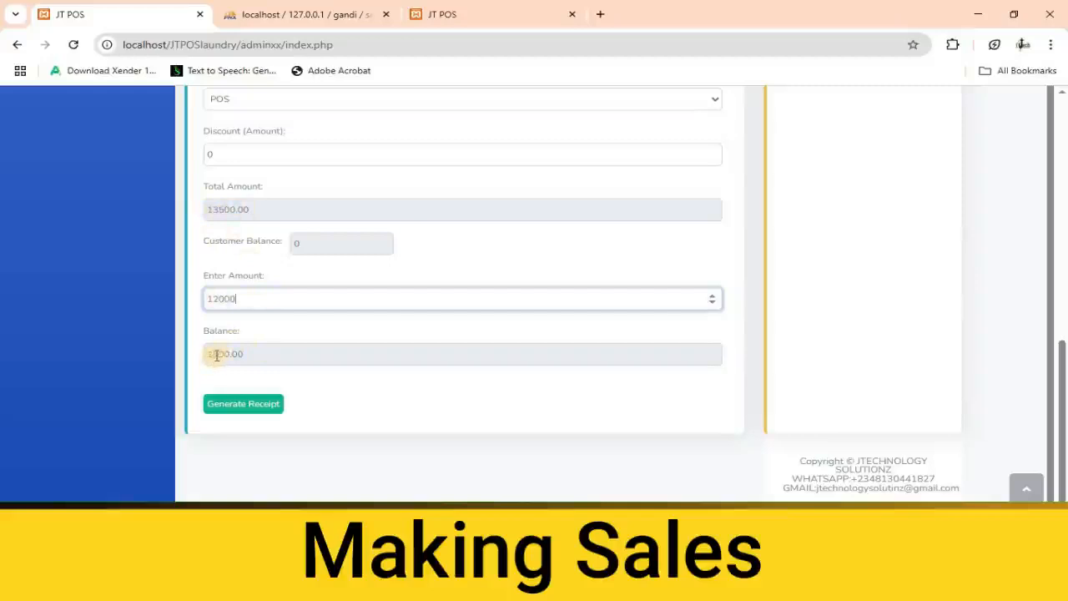
Generate the sale's receipt and review its customer details, dates, service lines and payment details
{"action": "scroll", "coordinate": [243, 408], "scroll_direction": "up", "scroll_amount": 1}
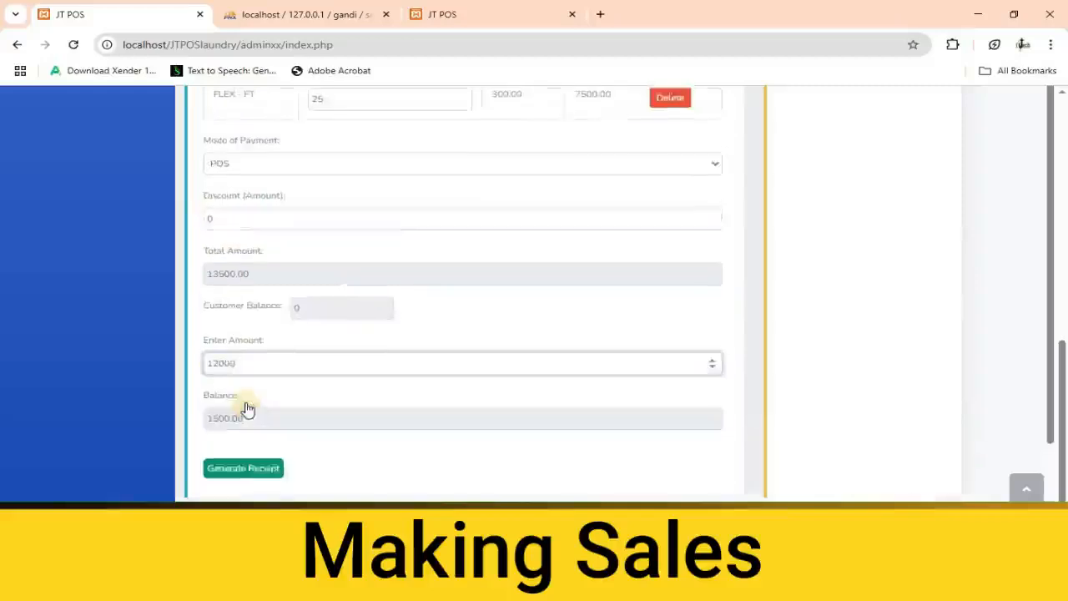
{"action": "scroll", "coordinate": [257, 398], "scroll_direction": "up", "scroll_amount": 1}
{"action": "scroll", "coordinate": [250, 429], "scroll_direction": "down", "scroll_amount": 2}
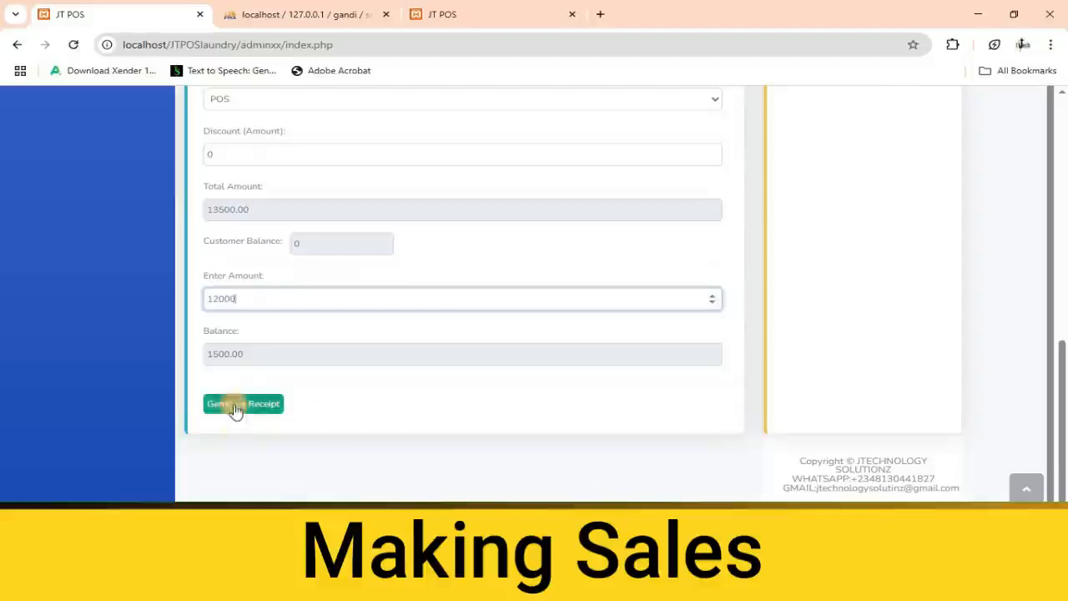
{"action": "left_click", "coordinate": [236, 408]}
{"action": "scroll", "coordinate": [830, 280], "scroll_direction": "up", "scroll_amount": 1}
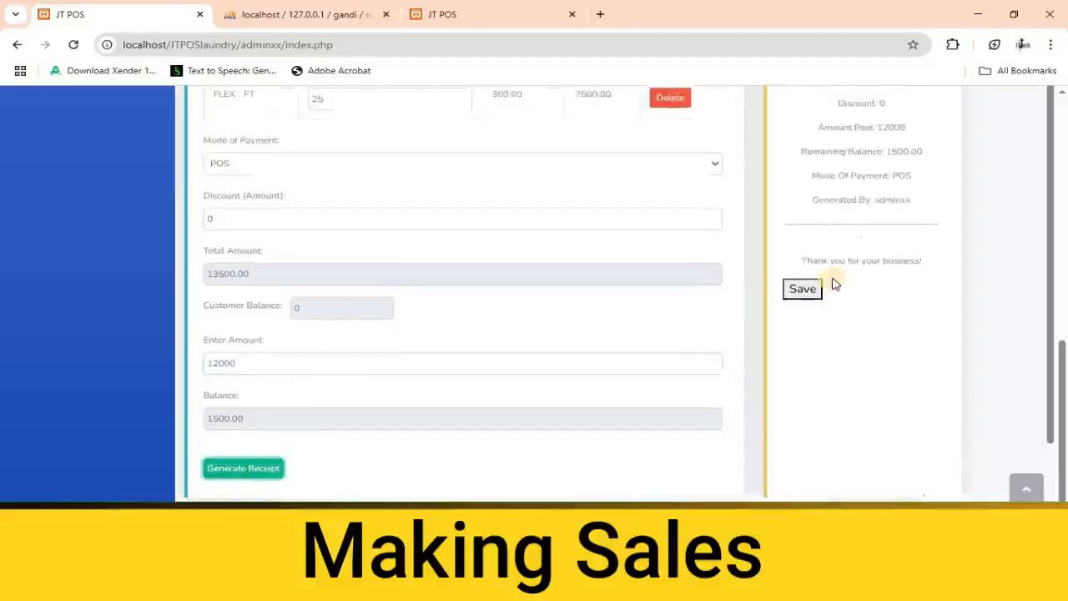
{"action": "scroll", "coordinate": [843, 242], "scroll_direction": "up", "scroll_amount": 10}
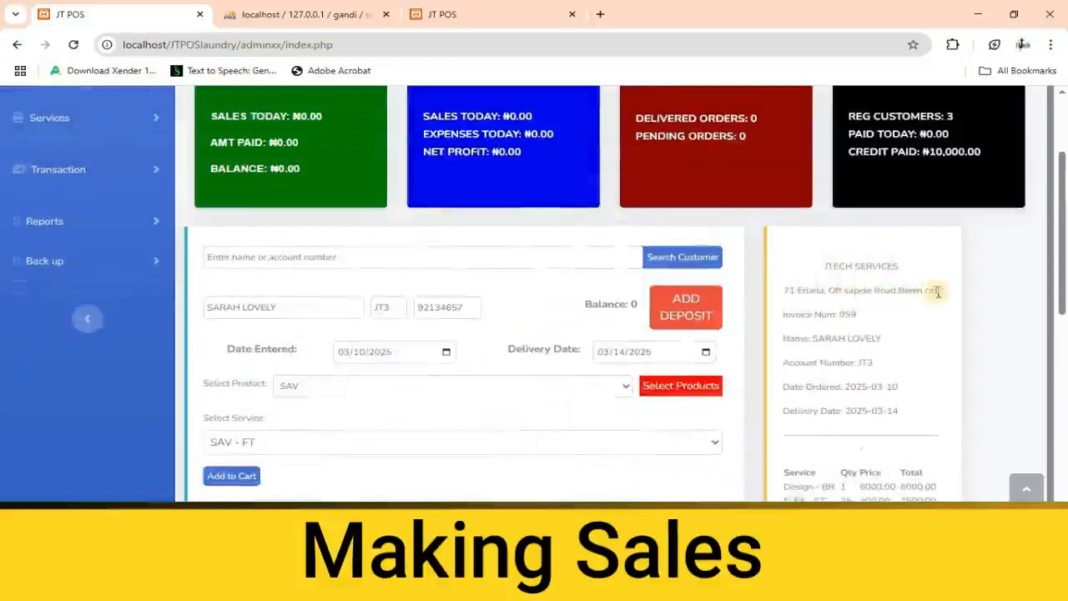
{"action": "scroll", "coordinate": [822, 307], "scroll_direction": "down", "scroll_amount": 1}
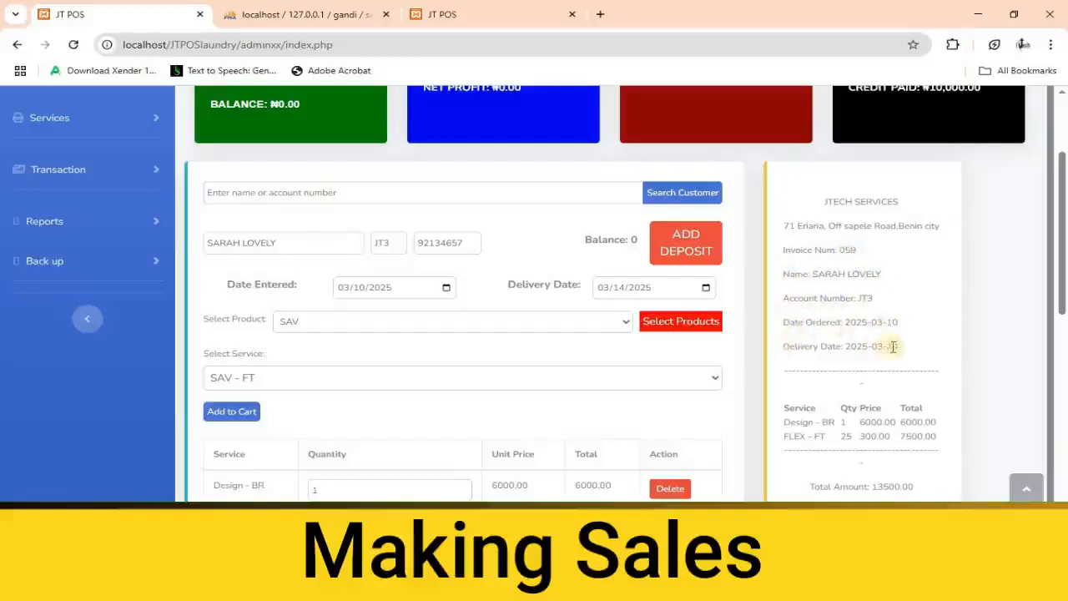
Check the generated receipt's service lines and payment details, and save the sale
{"action": "scroll", "coordinate": [890, 348], "scroll_direction": "down", "scroll_amount": 2}
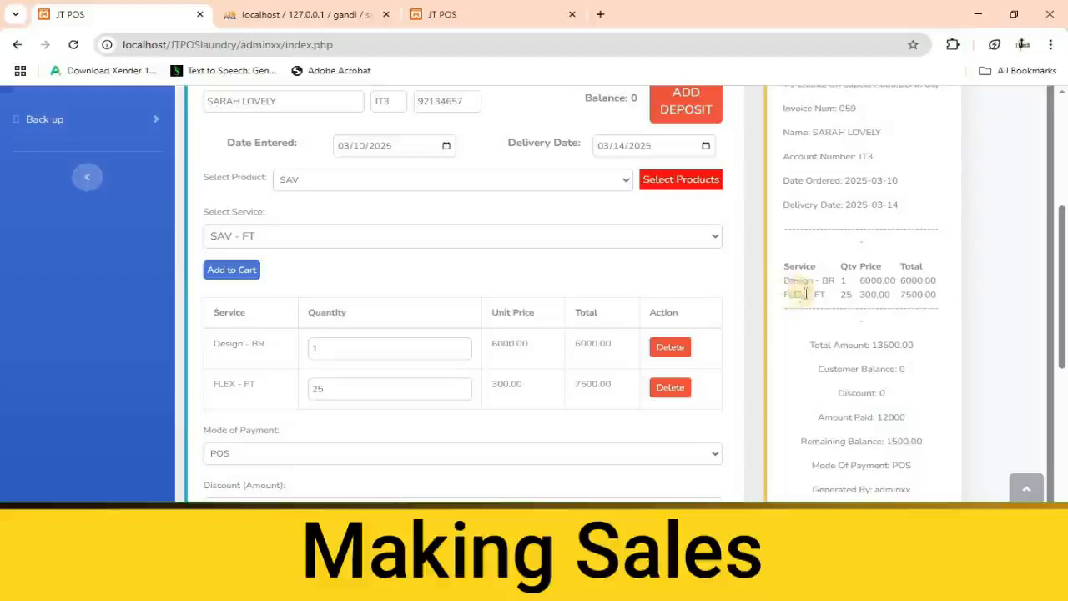
{"action": "scroll", "coordinate": [806, 283], "scroll_direction": "down", "scroll_amount": 2}
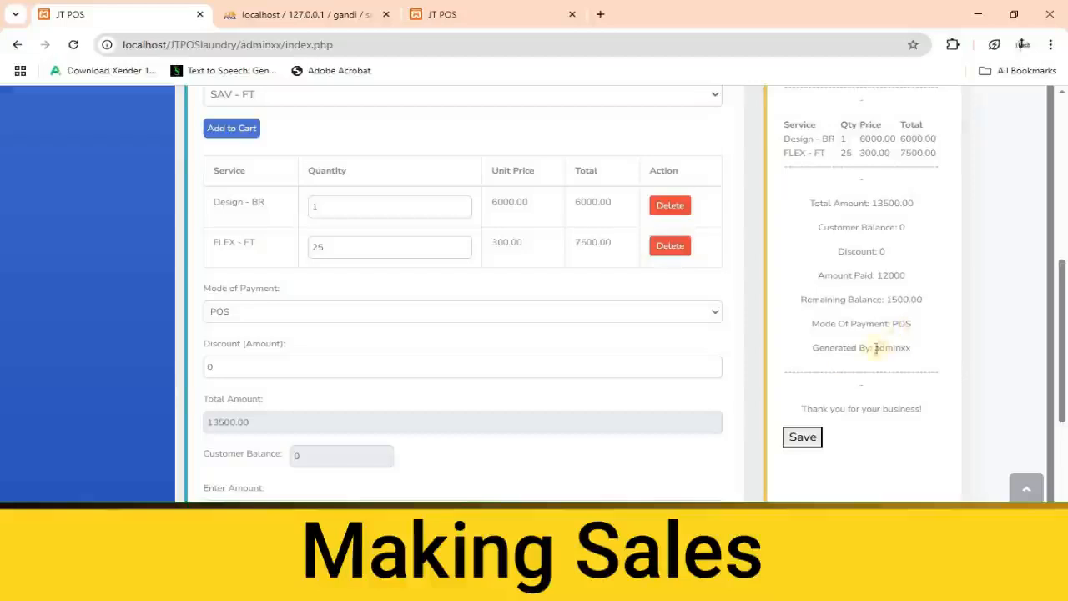
{"action": "scroll", "coordinate": [871, 373], "scroll_direction": "down", "scroll_amount": 3}
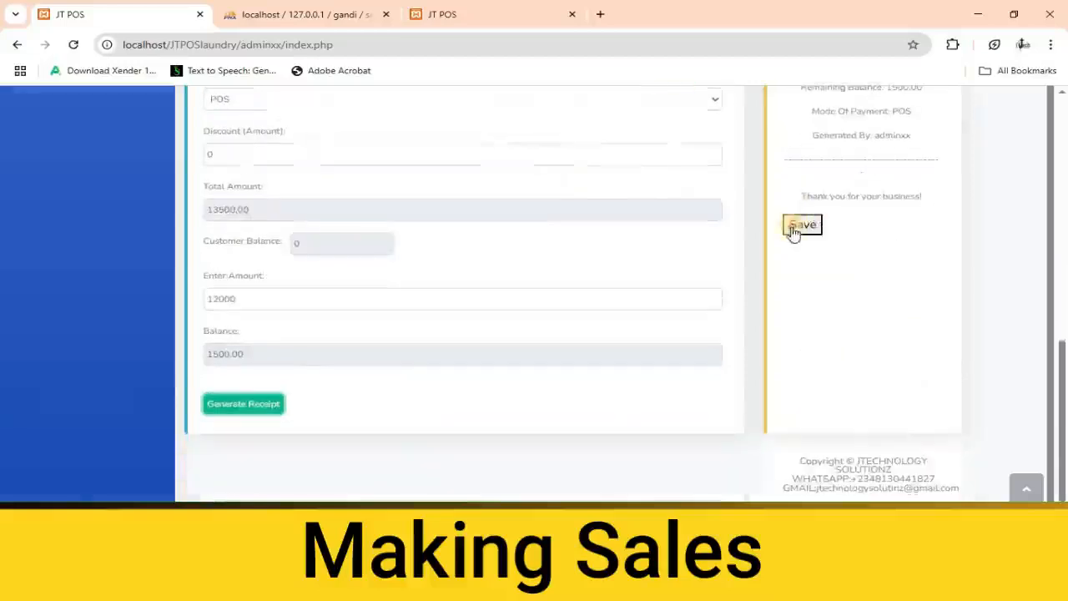
{"action": "left_click", "coordinate": [795, 228]}
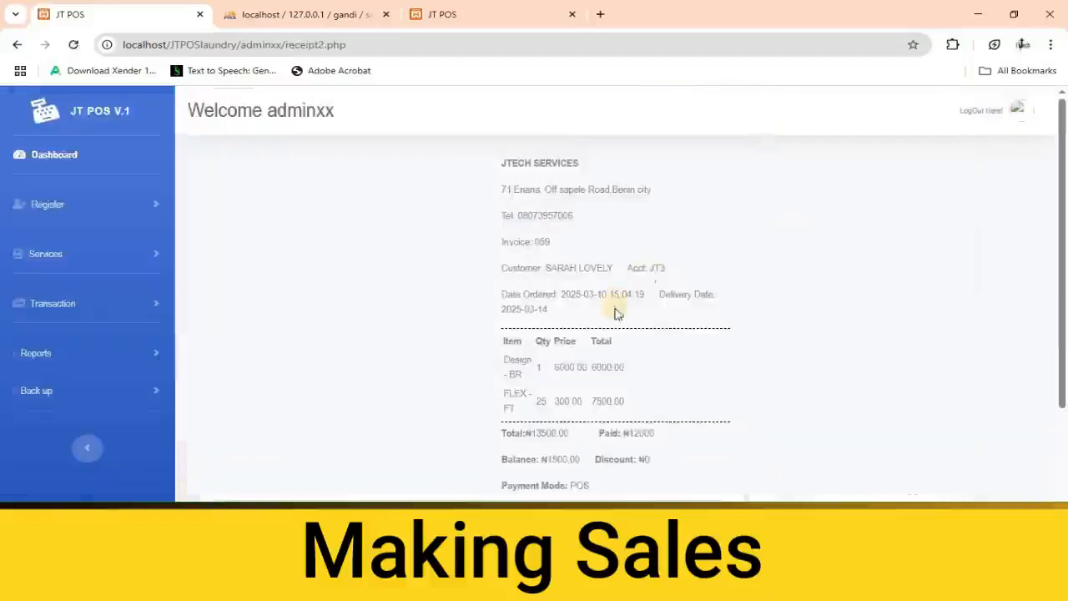
Review the saved receipt and open its print preview in a maximized window for the XP-80C printer
{"action": "scroll", "coordinate": [613, 310], "scroll_direction": "down", "scroll_amount": 2}
{"action": "scroll", "coordinate": [713, 297], "scroll_direction": "up", "scroll_amount": 2}
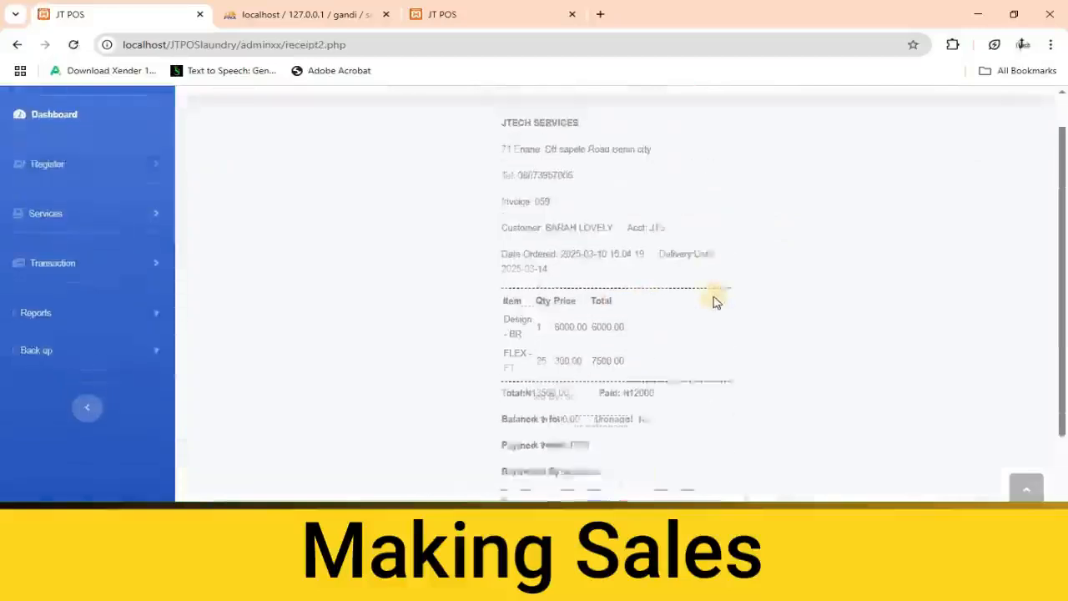
{"action": "scroll", "coordinate": [714, 297], "scroll_direction": "down", "scroll_amount": 2}
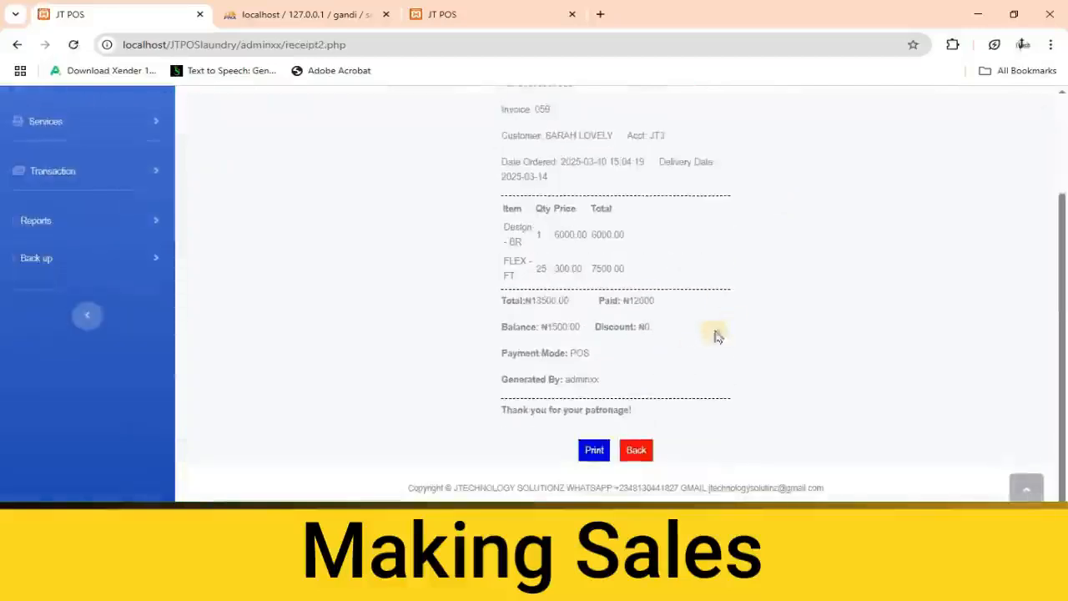
{"action": "left_click", "coordinate": [593, 450]}
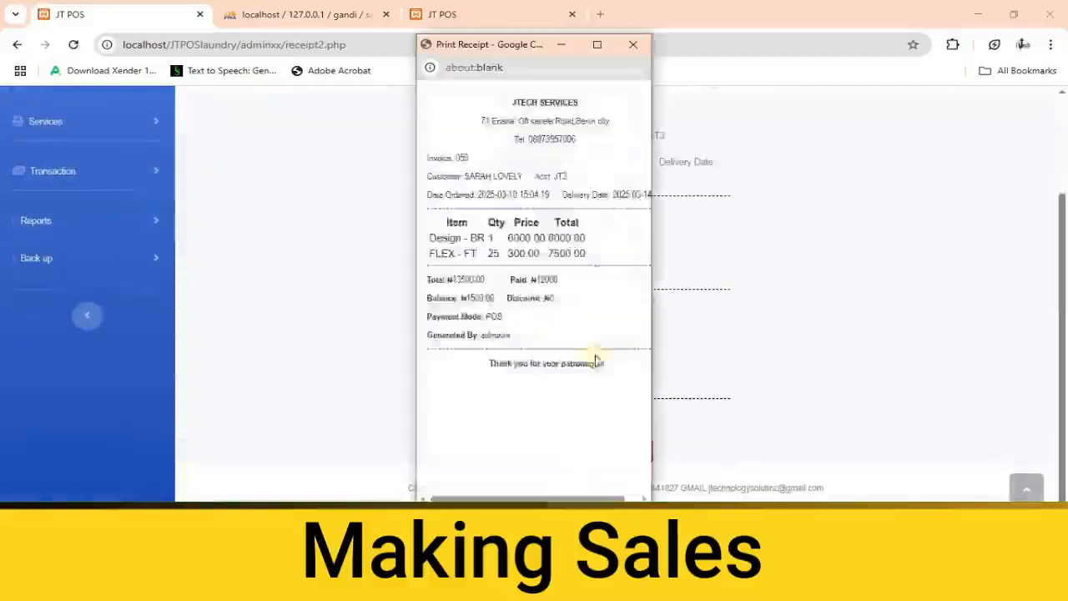
{"action": "left_click", "coordinate": [596, 43]}
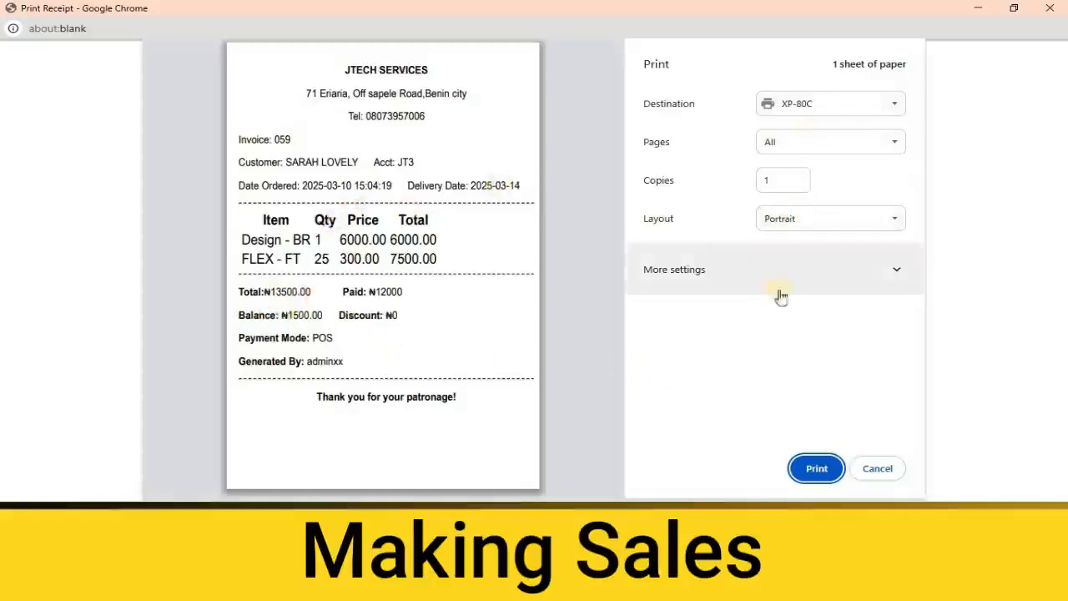
{"action": "left_click", "coordinate": [828, 473]}
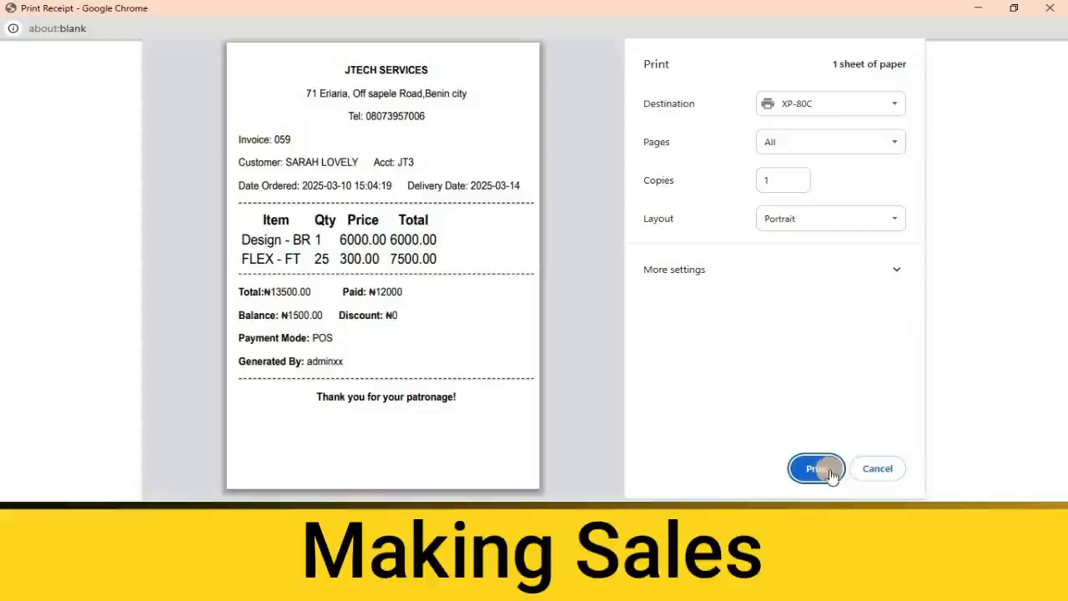
Preview the receipt with Microsoft Print to PDF as destination, cancel the print, close the print window and return to the dashboard
{"action": "left_click", "coordinate": [827, 110]}
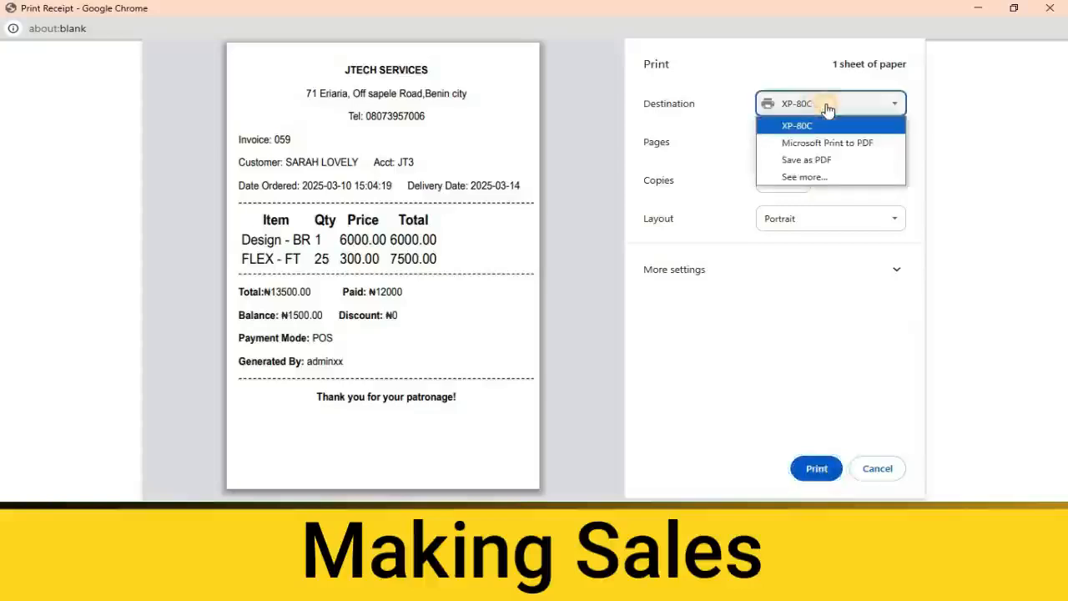
{"action": "left_click", "coordinate": [843, 140]}
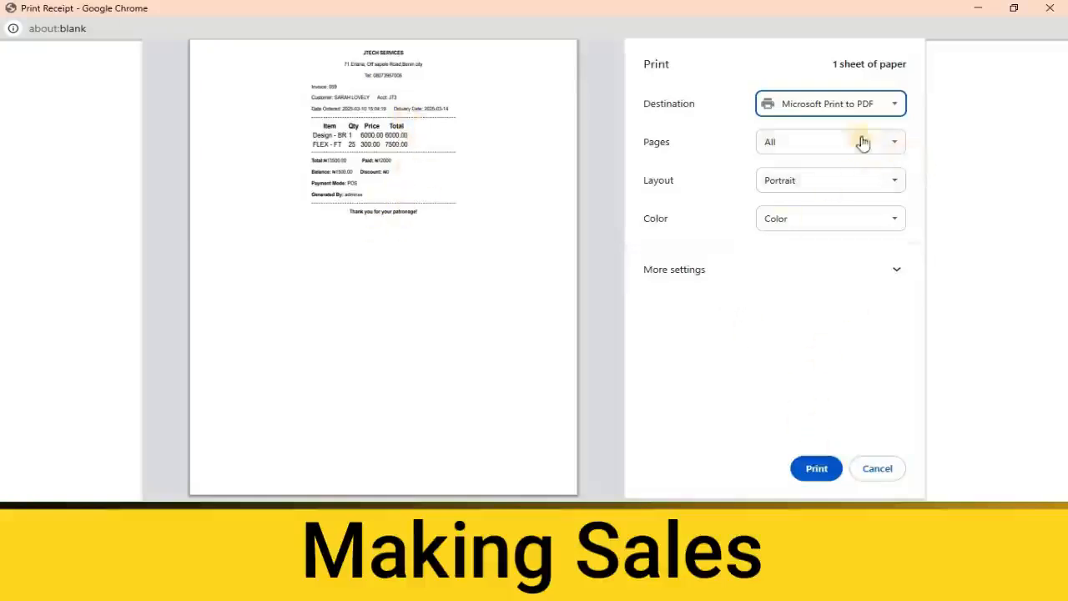
{"action": "left_click", "coordinate": [877, 468]}
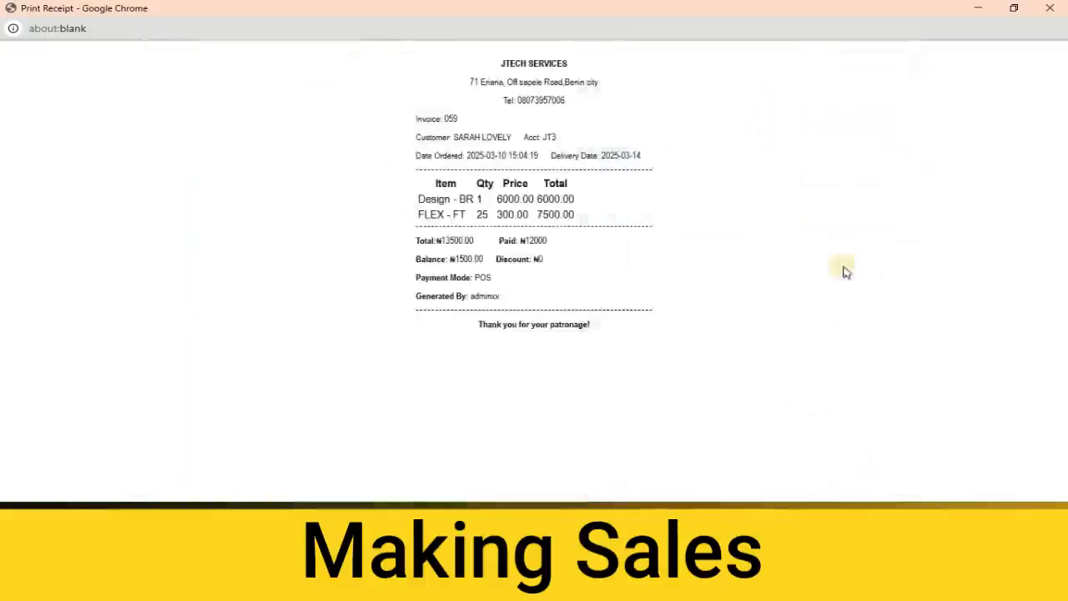
{"action": "left_click", "coordinate": [1053, 8]}
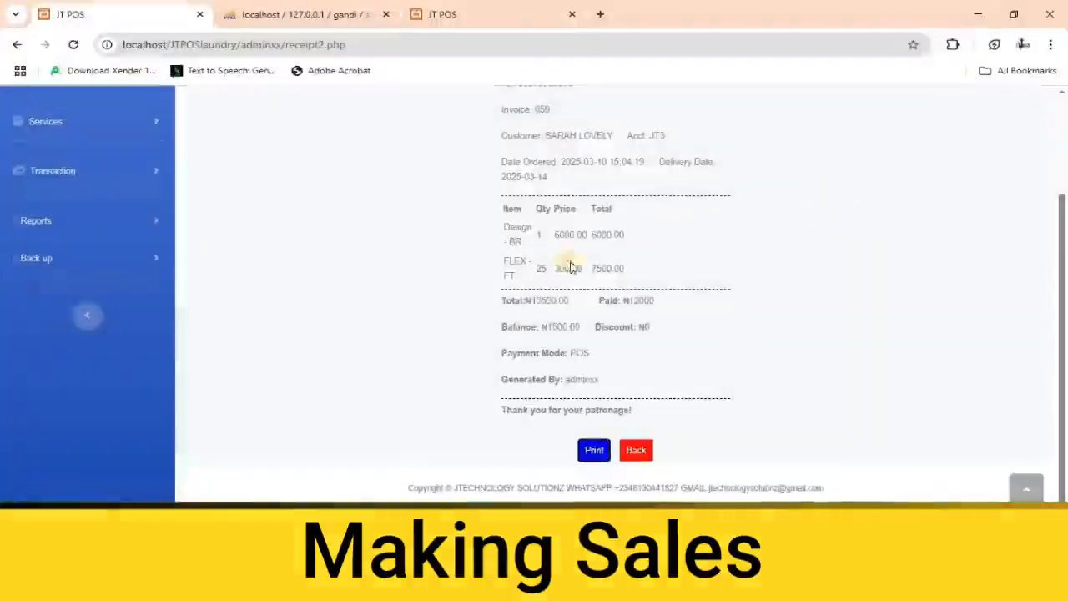
{"action": "left_click", "coordinate": [631, 458]}
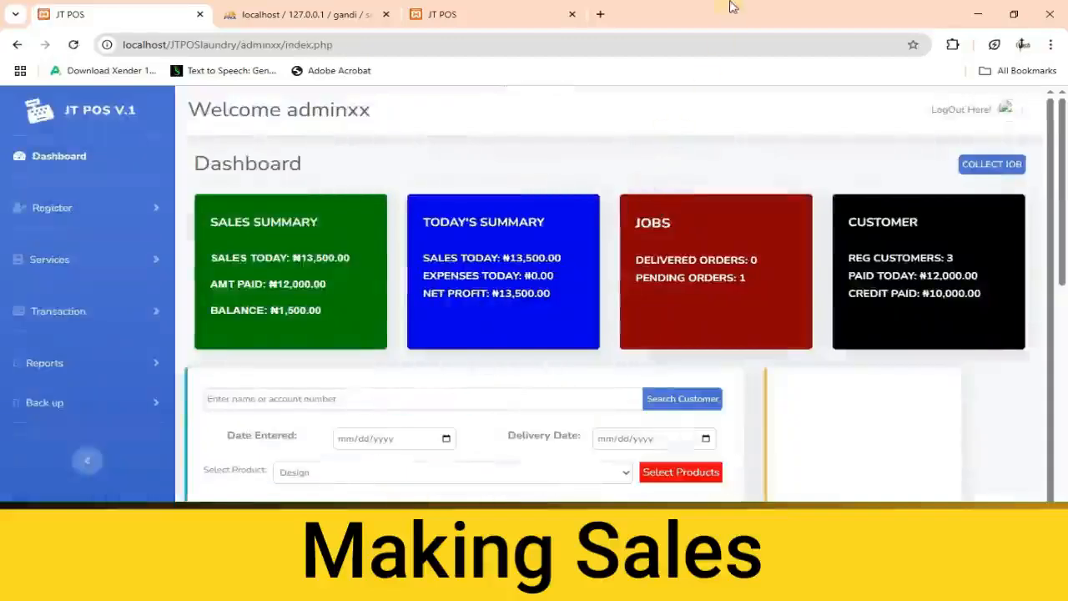
Shrink the browser window to inspect the dashboard's small-screen layout and collapsible side menu, and maximize it again
{"action": "double_click", "coordinate": [771, 14]}
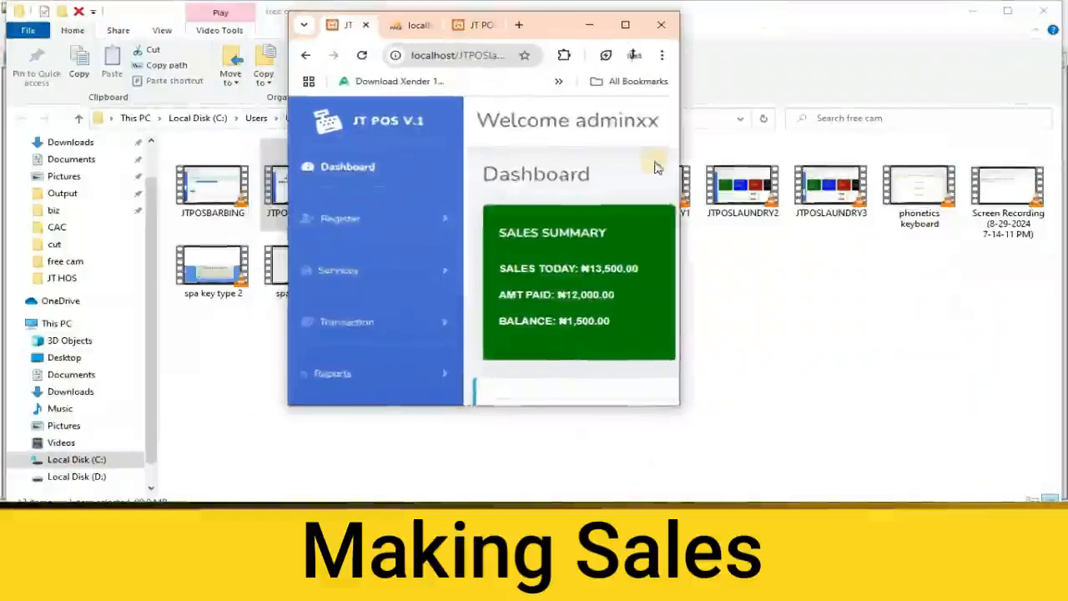
{"action": "scroll", "coordinate": [667, 193], "scroll_direction": "down", "scroll_amount": 1}
{"action": "scroll", "coordinate": [668, 194], "scroll_direction": "down", "scroll_amount": 15}
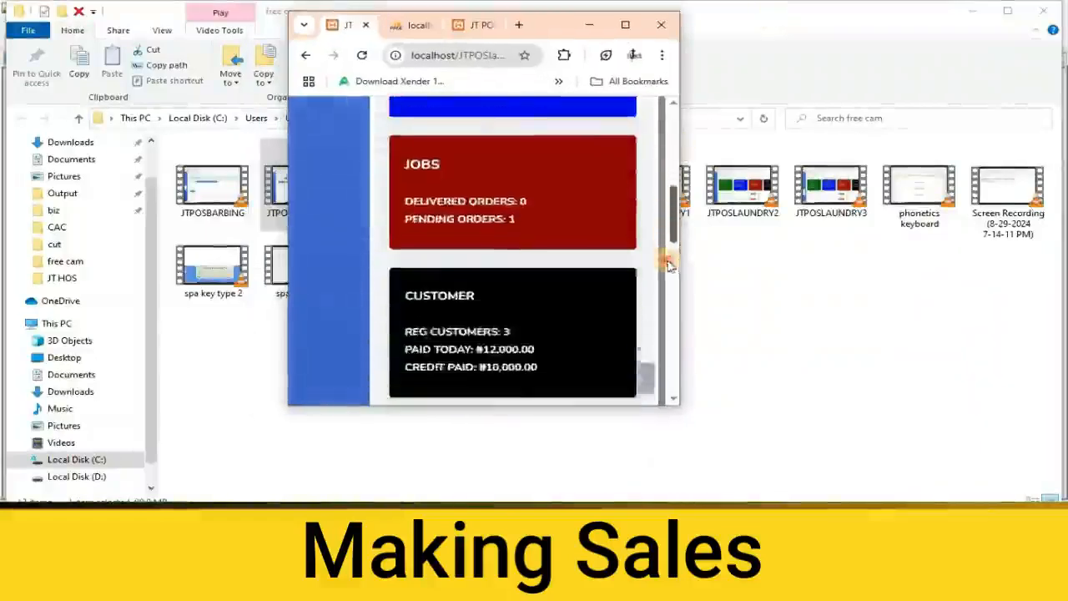
{"action": "left_click_drag", "start_coordinate": [657, 360], "coordinate": [673, 145]}
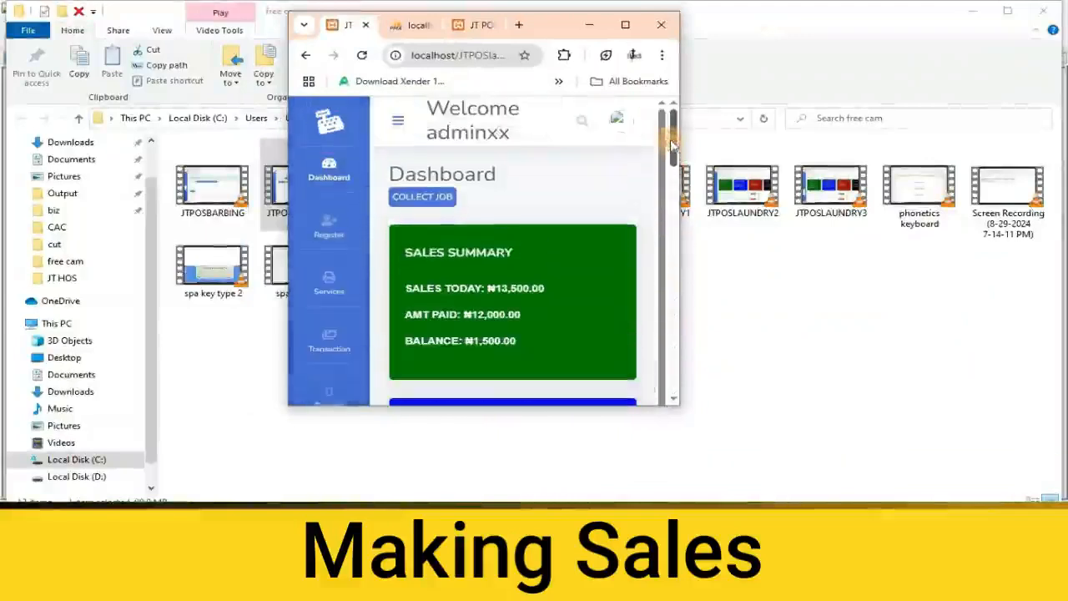
{"action": "left_click", "coordinate": [397, 122]}
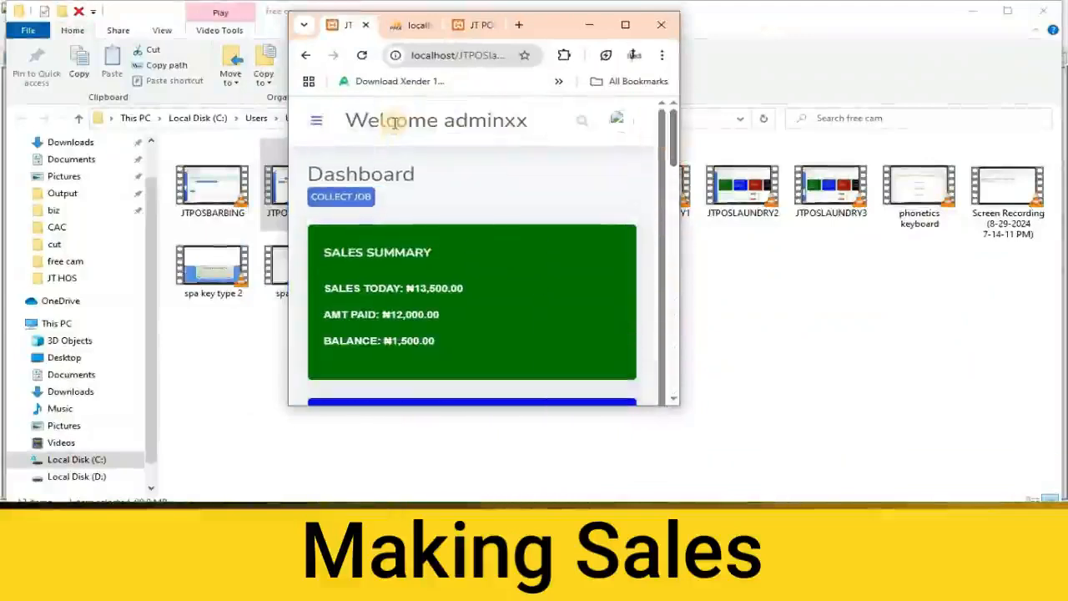
{"action": "left_click", "coordinate": [319, 125]}
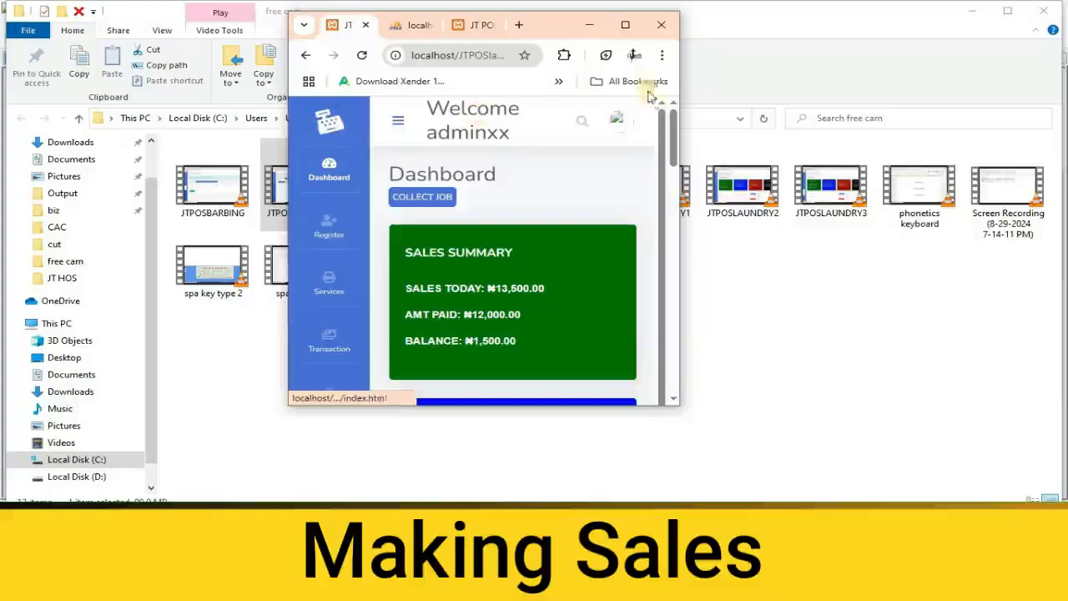
{"action": "left_click", "coordinate": [625, 26]}
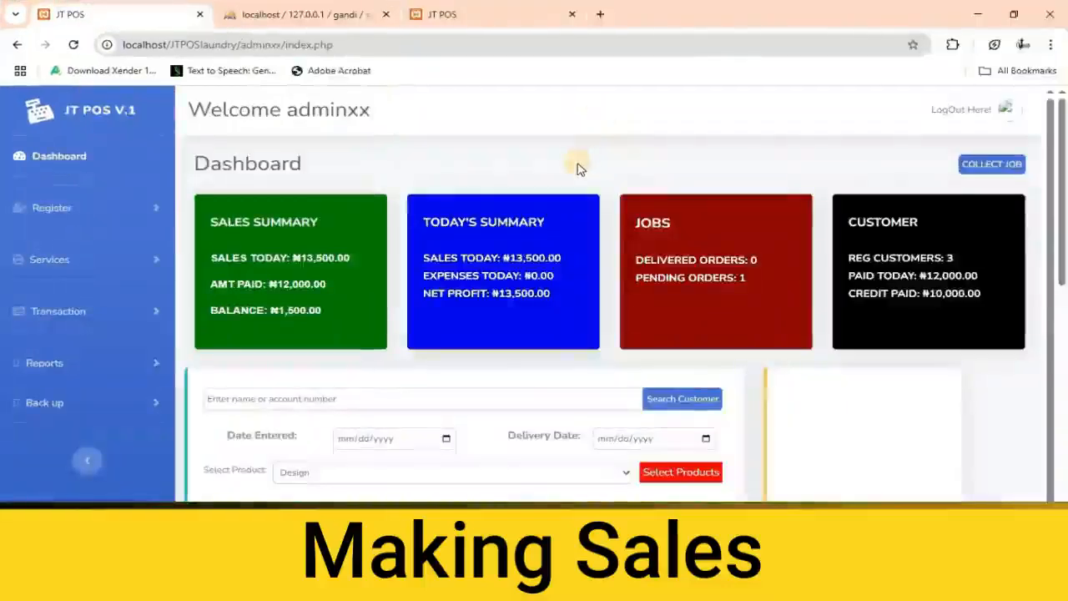
Review the dashboard's sales, jobs and customer summaries, and open the Collect Job page
{"action": "scroll", "coordinate": [543, 246], "scroll_direction": "down", "scroll_amount": 2}
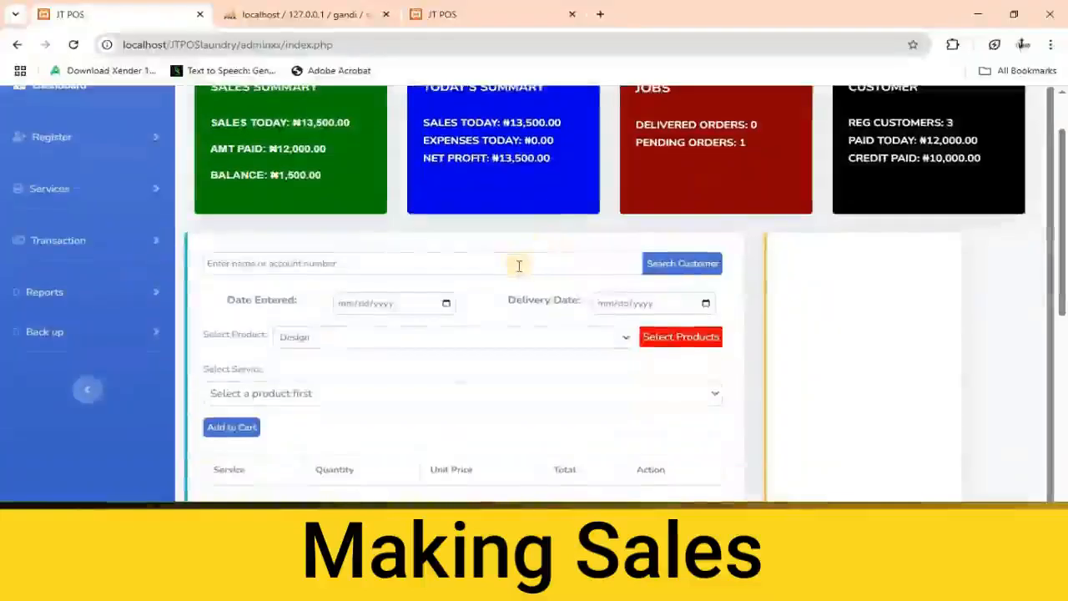
{"action": "scroll", "coordinate": [519, 260], "scroll_direction": "up", "scroll_amount": 1}
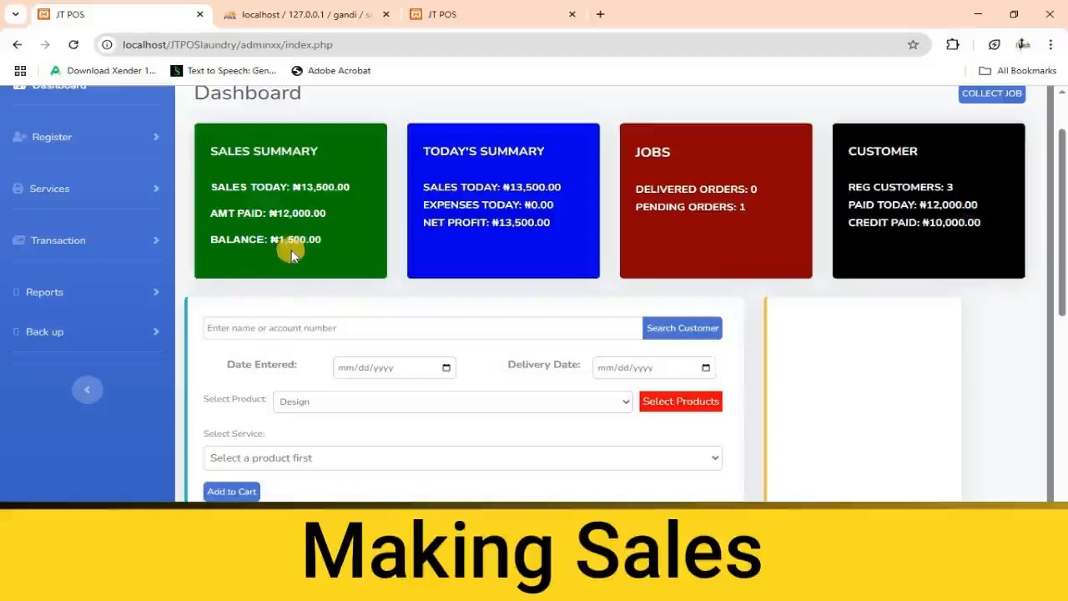
{"action": "left_click", "coordinate": [104, 246]}
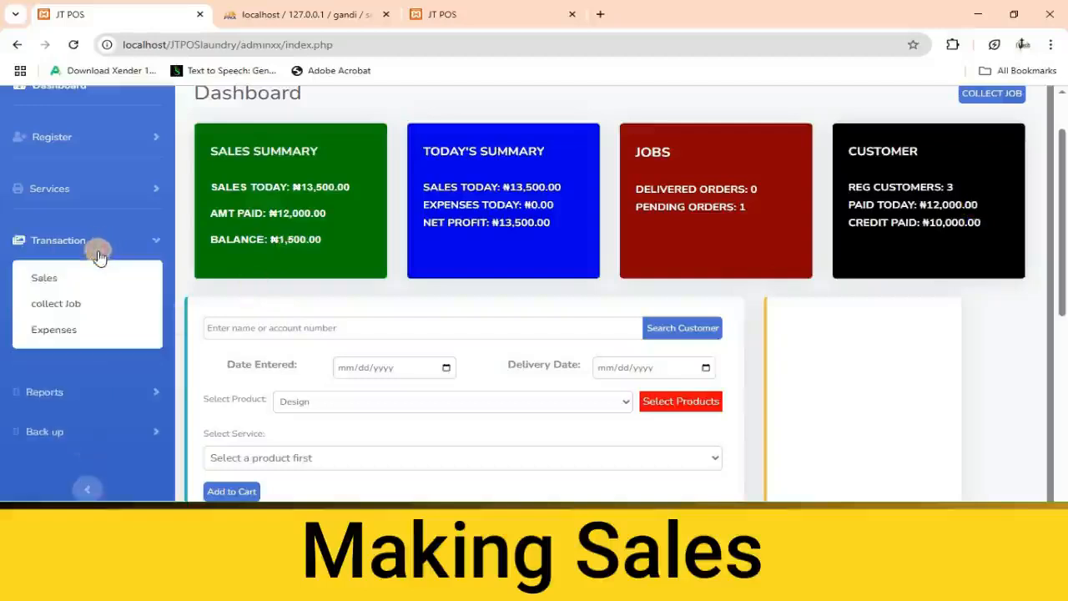
{"action": "left_click", "coordinate": [60, 306]}
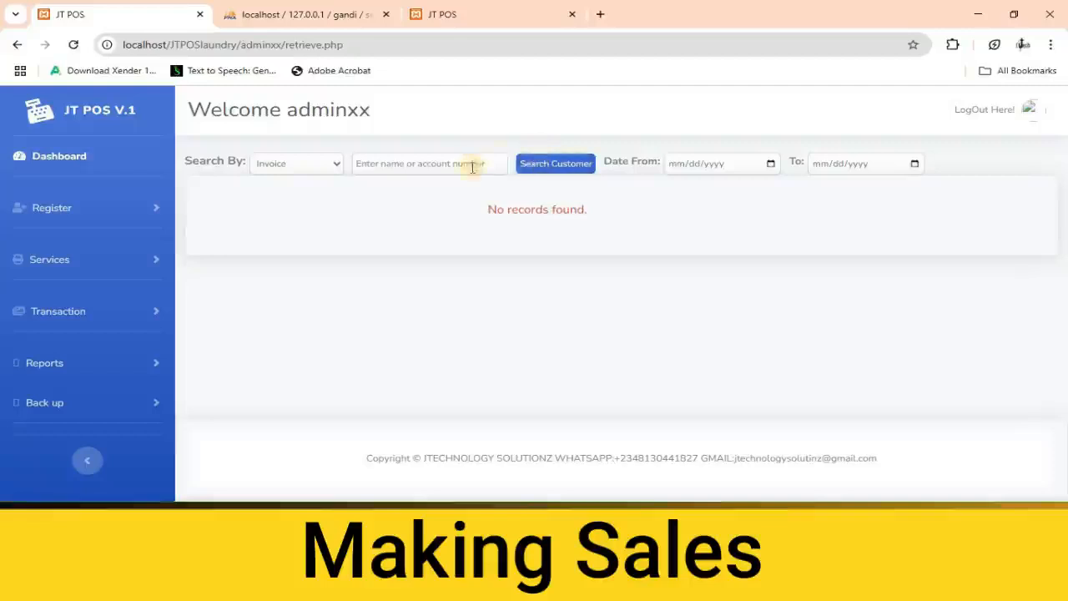
Search for the customer's job by account number, with a date range starting 03/10/2025
{"action": "left_click", "coordinate": [472, 165]}
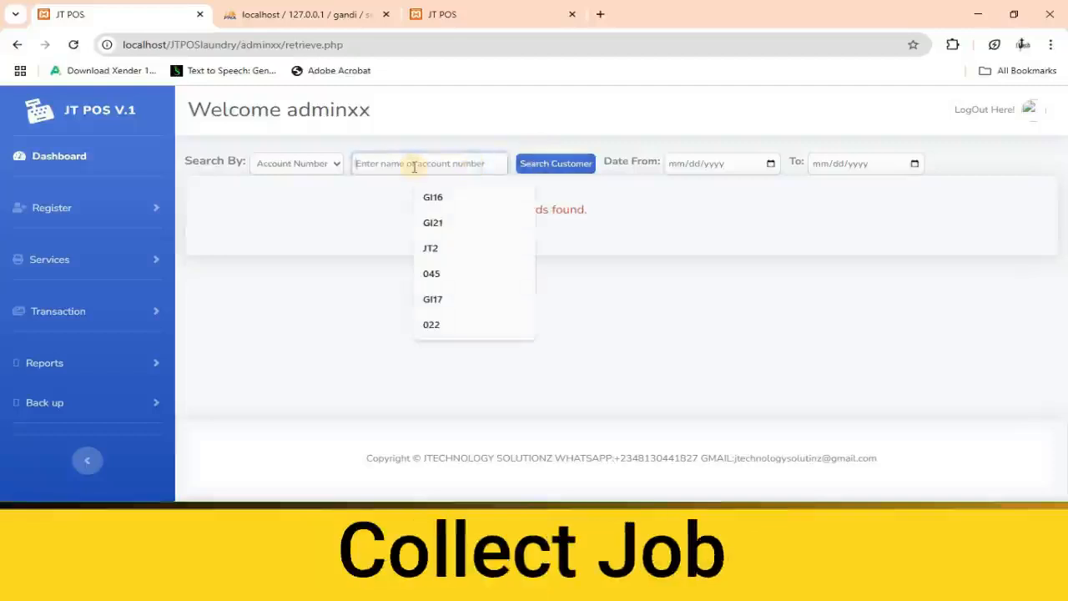
{"action": "type", "text": "JT3"}
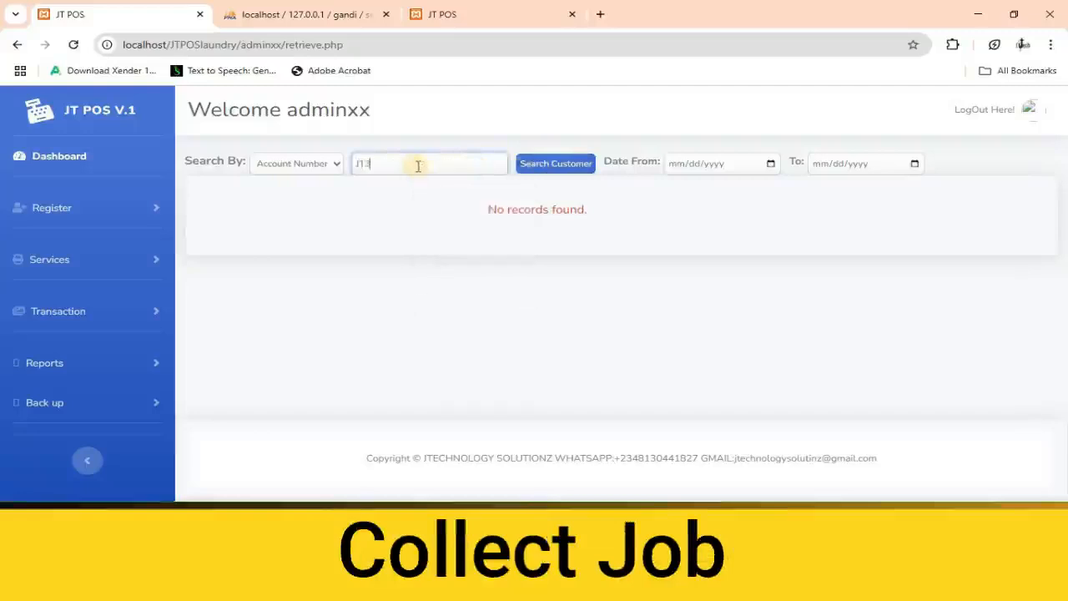
{"action": "left_click", "coordinate": [769, 163]}
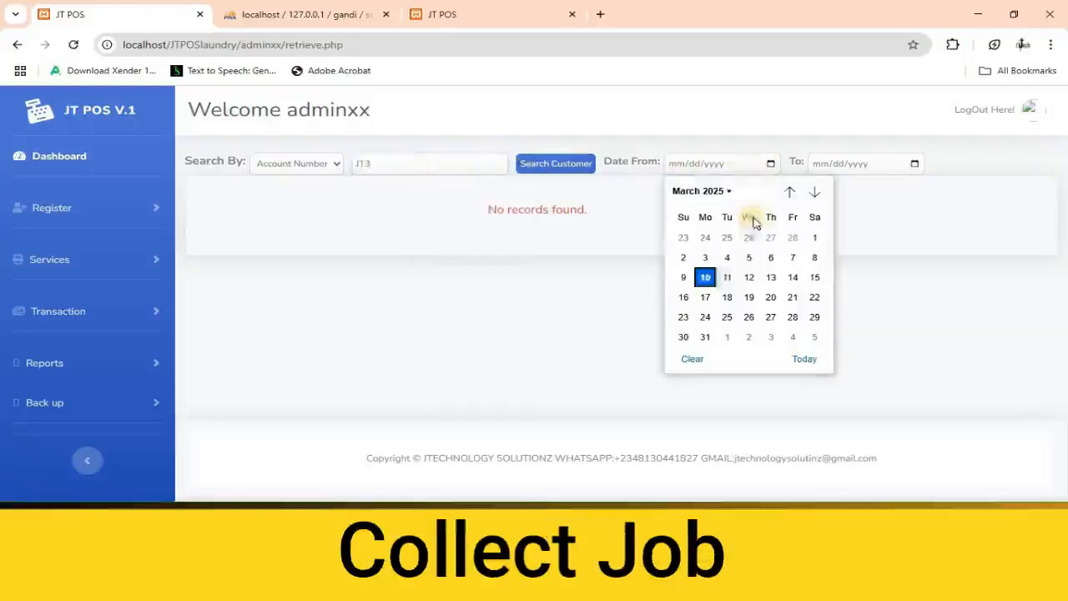
{"action": "left_click", "coordinate": [704, 277]}
{"action": "left_click", "coordinate": [914, 163]}
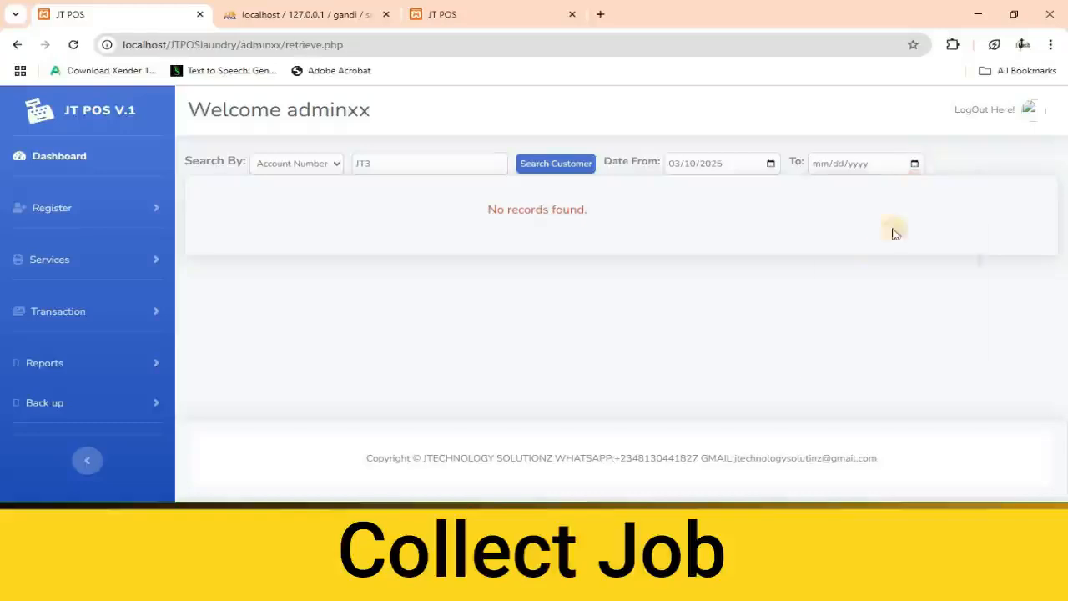
{"action": "left_click", "coordinate": [848, 277]}
{"action": "left_click", "coordinate": [524, 164]}
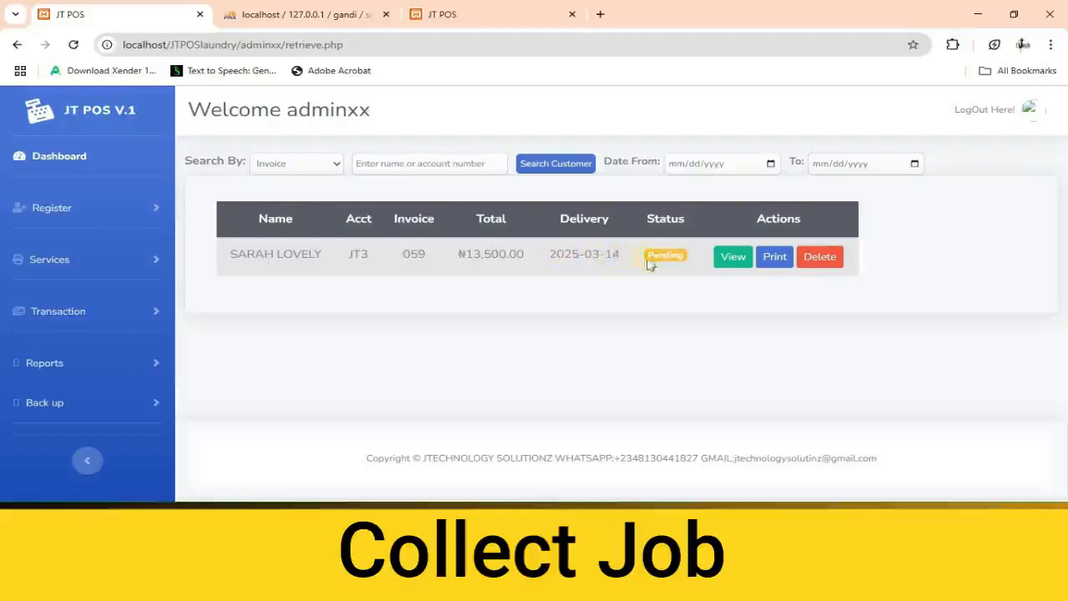
View the pending job's details, examine its service lines, receipt history and credit history, and return to the dashboard
{"action": "left_click", "coordinate": [729, 260]}
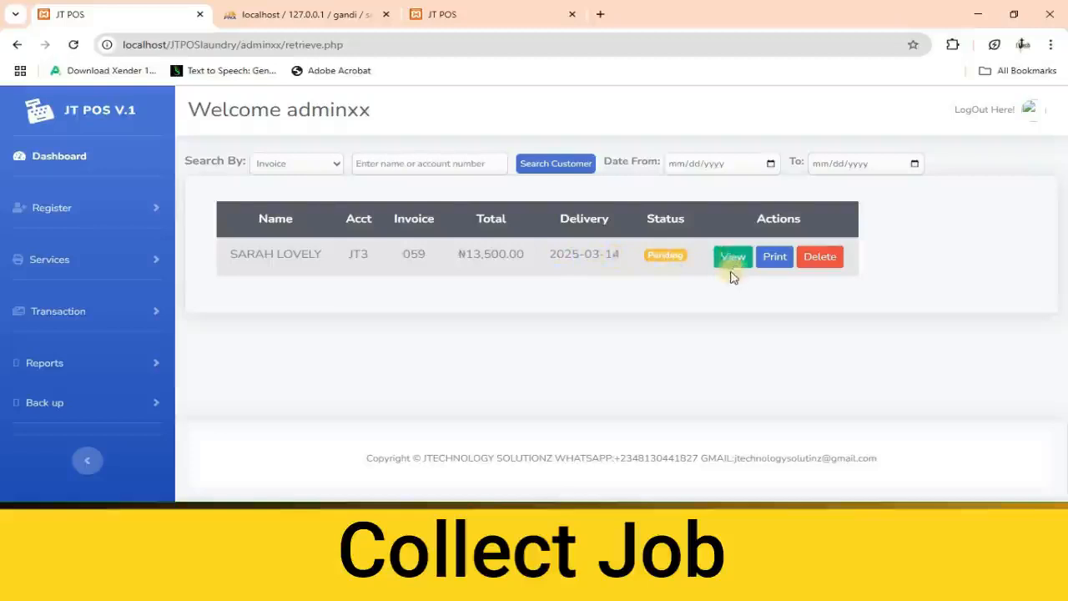
{"action": "left_click", "coordinate": [774, 260]}
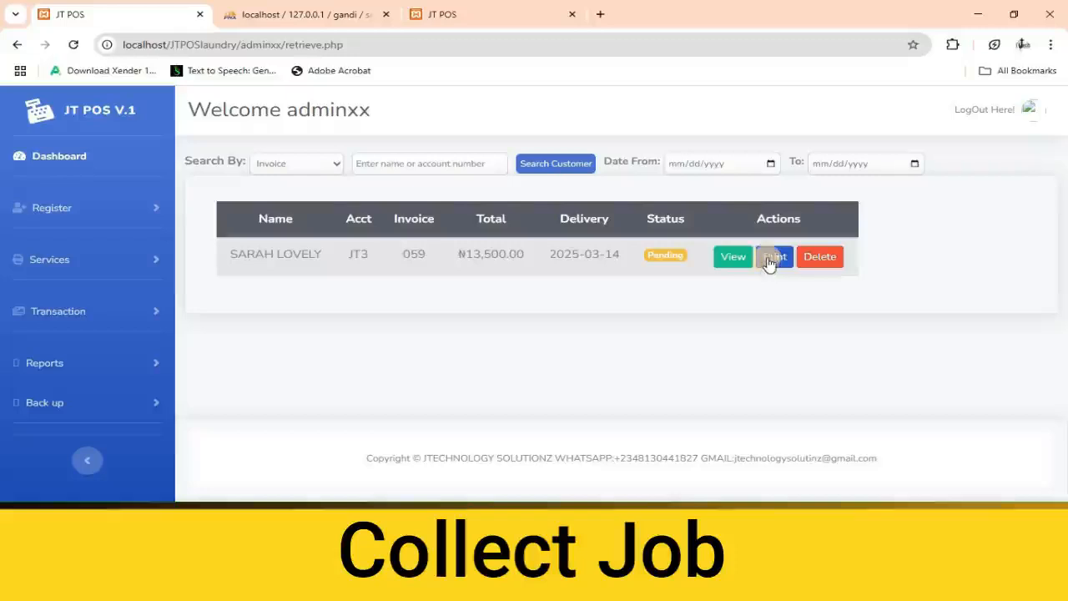
{"action": "left_click", "coordinate": [732, 257]}
{"action": "scroll", "coordinate": [638, 303], "scroll_direction": "down", "scroll_amount": 3}
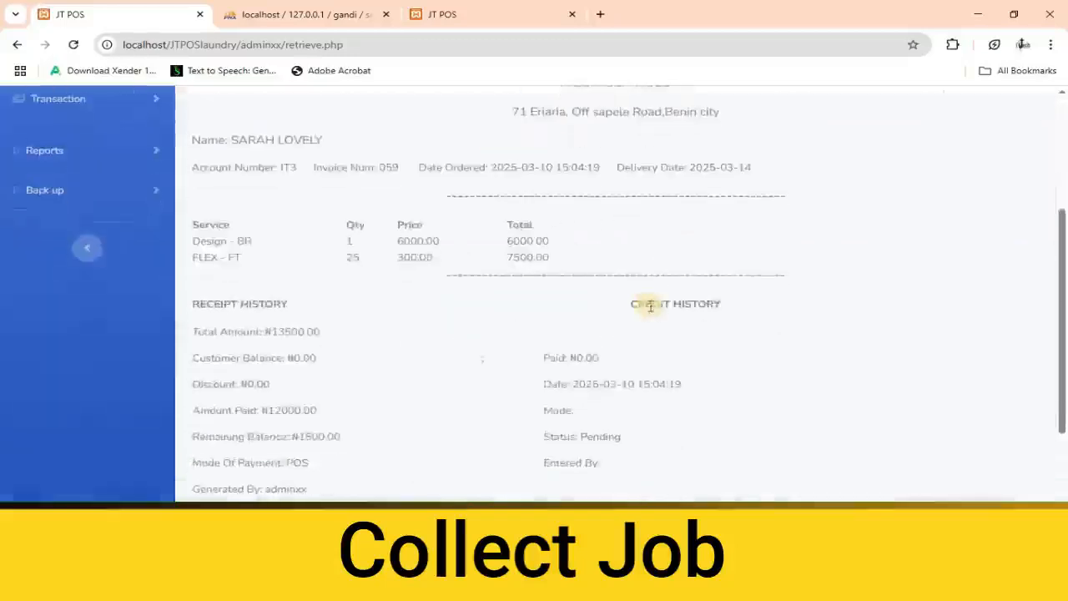
{"action": "scroll", "coordinate": [646, 302], "scroll_direction": "up", "scroll_amount": 1}
{"action": "scroll", "coordinate": [505, 269], "scroll_direction": "down", "scroll_amount": 3}
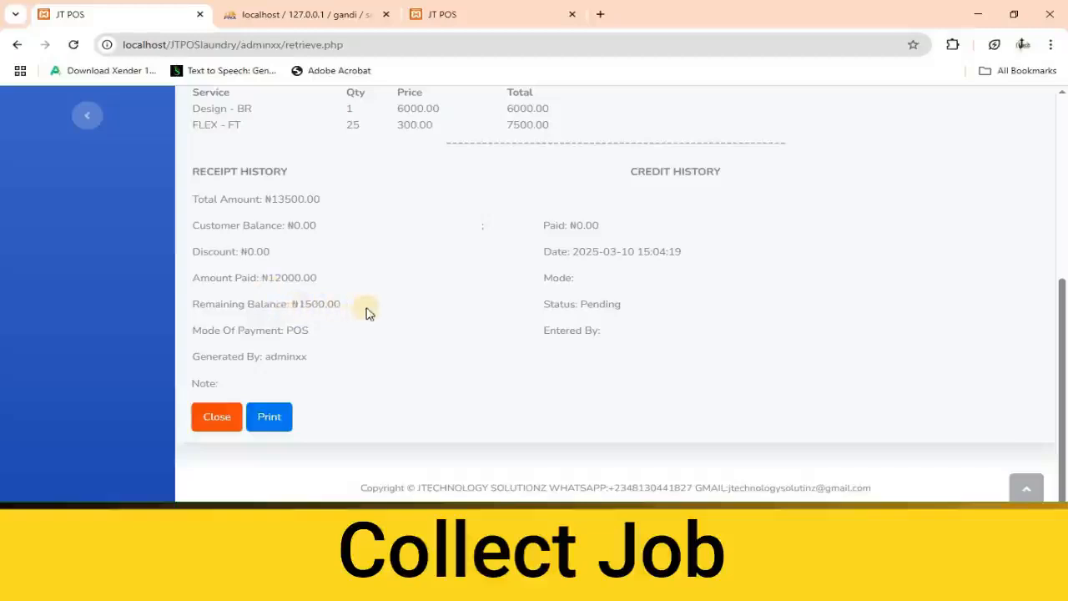
{"action": "scroll", "coordinate": [346, 339], "scroll_direction": "up", "scroll_amount": 2}
{"action": "scroll", "coordinate": [333, 350], "scroll_direction": "up", "scroll_amount": 3}
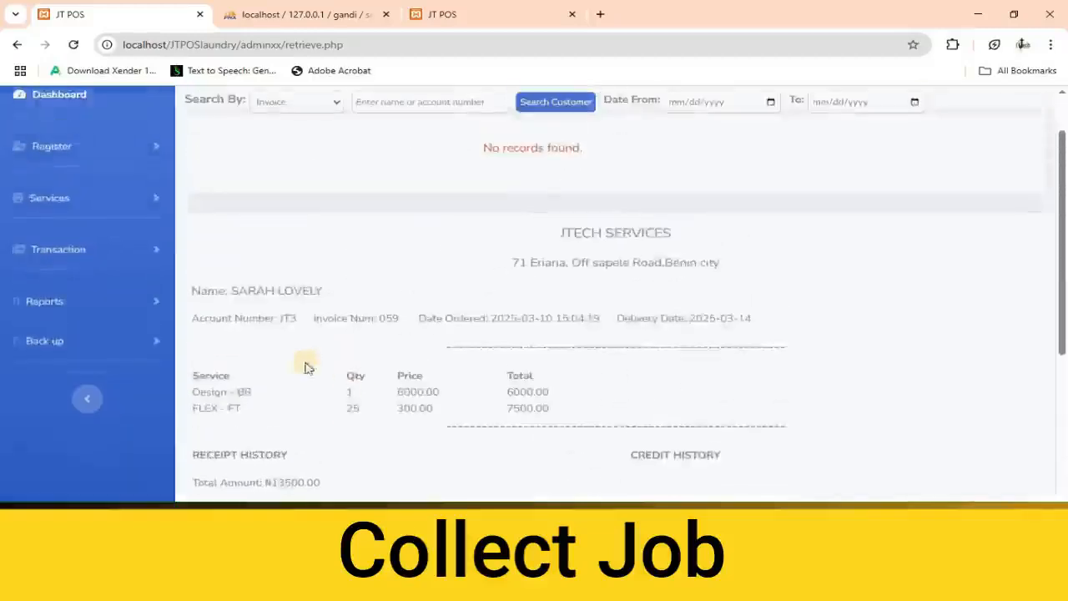
{"action": "left_click", "coordinate": [67, 164]}
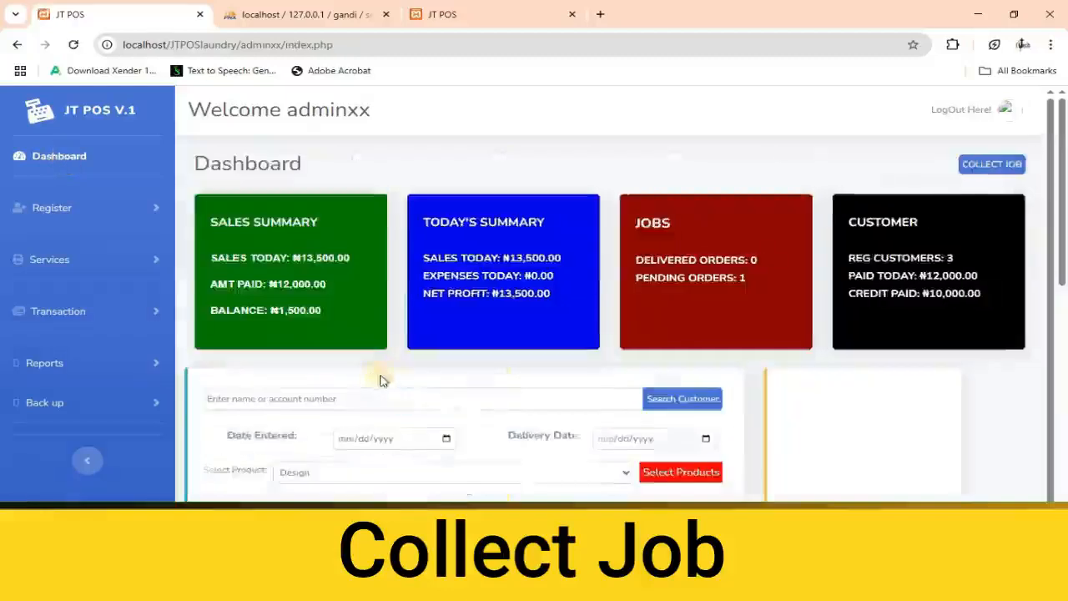
Look up the registered customer by account number in the dashboard's sales form
{"action": "scroll", "coordinate": [524, 376], "scroll_direction": "down", "scroll_amount": 1}
{"action": "left_click", "coordinate": [506, 340]}
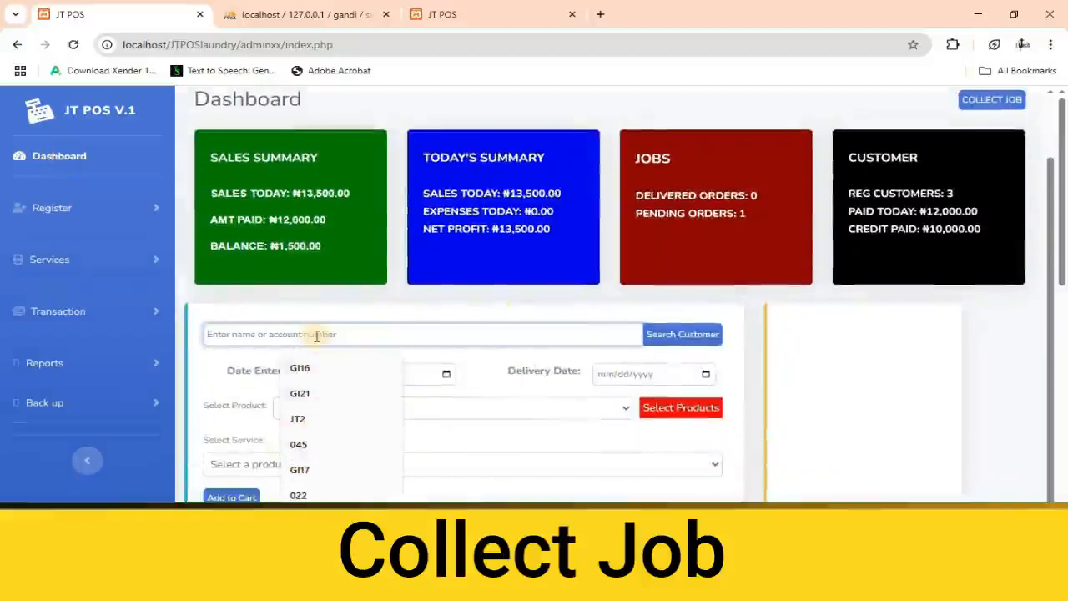
{"action": "type", "text": "JT3"}
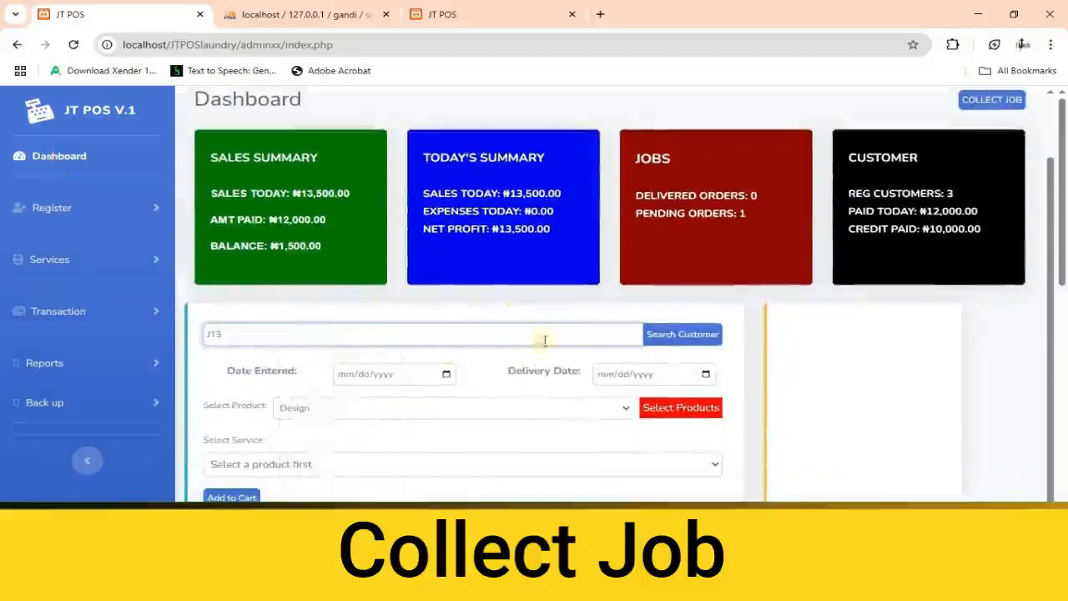
{"action": "left_click", "coordinate": [659, 350]}
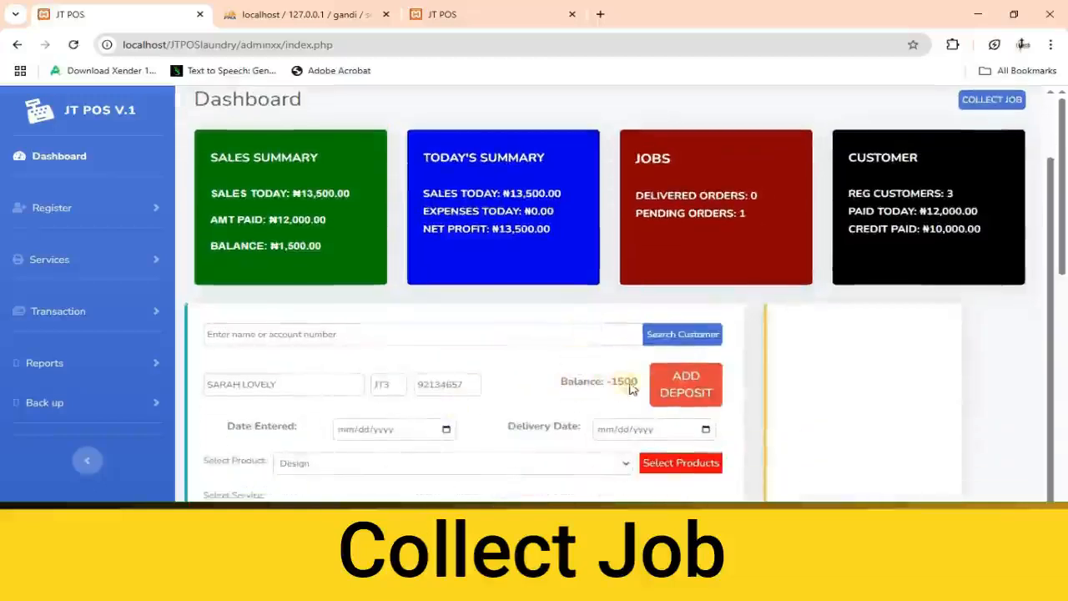
Record a deposit of 1500 for the customer with Transfer as the mode of payment, and save it
{"action": "left_click", "coordinate": [685, 383]}
{"action": "scroll", "coordinate": [445, 359], "scroll_direction": "down", "scroll_amount": 1}
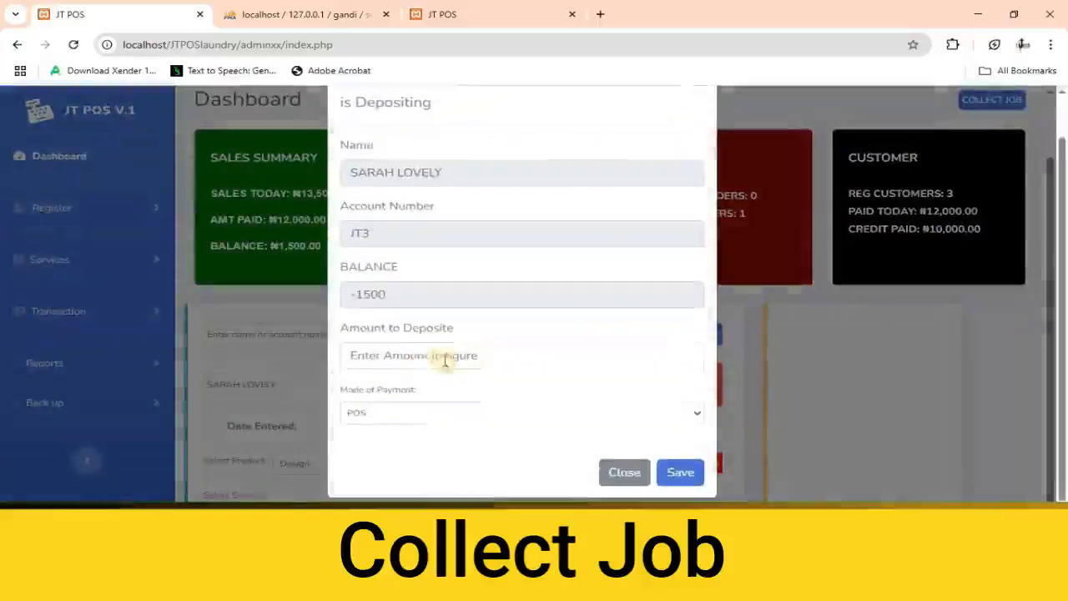
{"action": "left_click", "coordinate": [377, 354]}
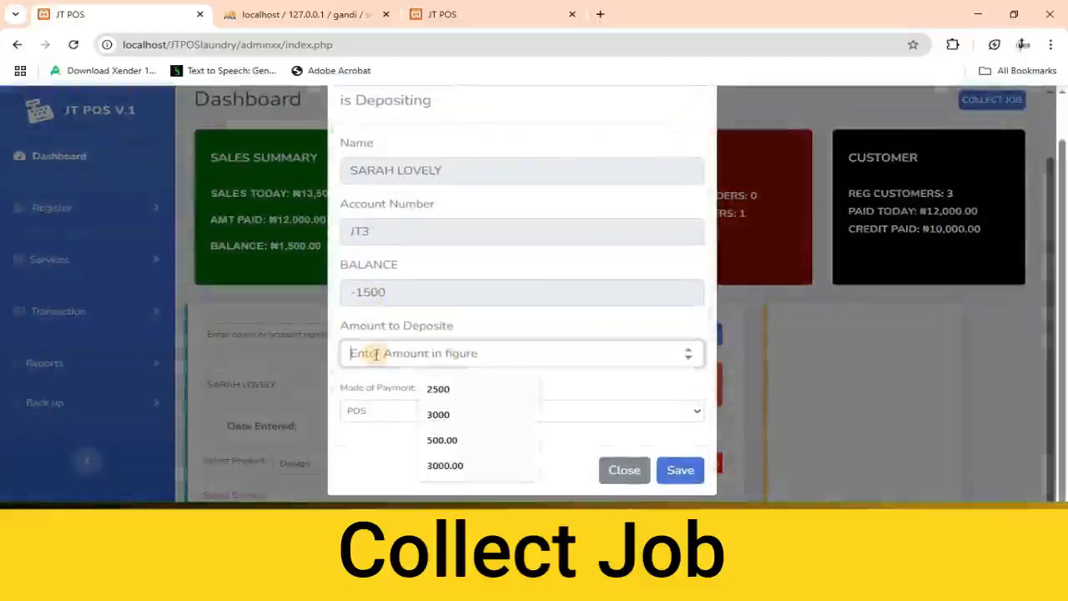
{"action": "type", "text": "1500"}
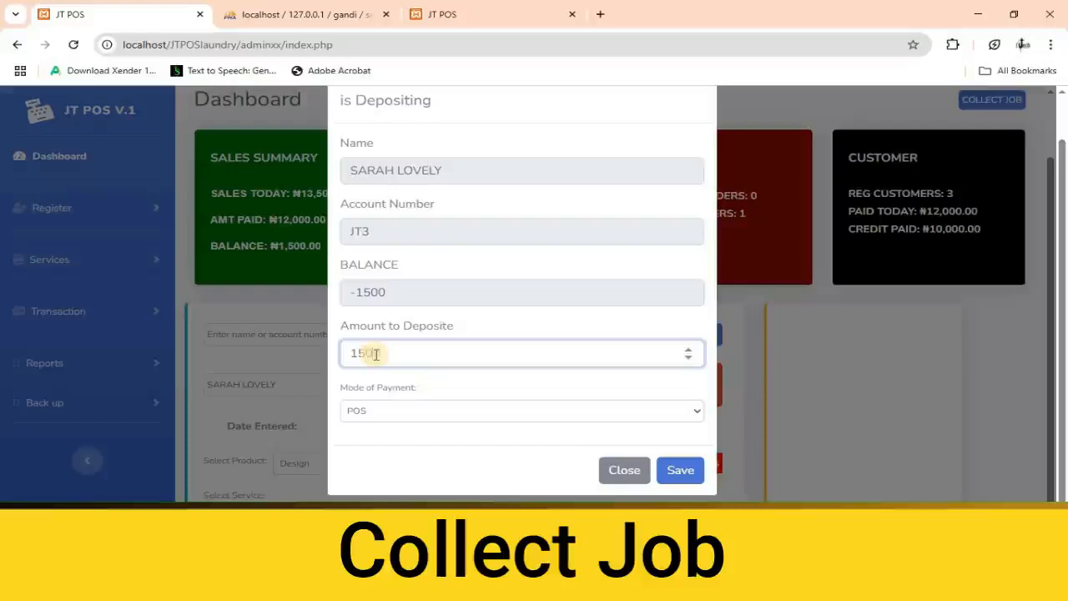
{"action": "left_click", "coordinate": [375, 410]}
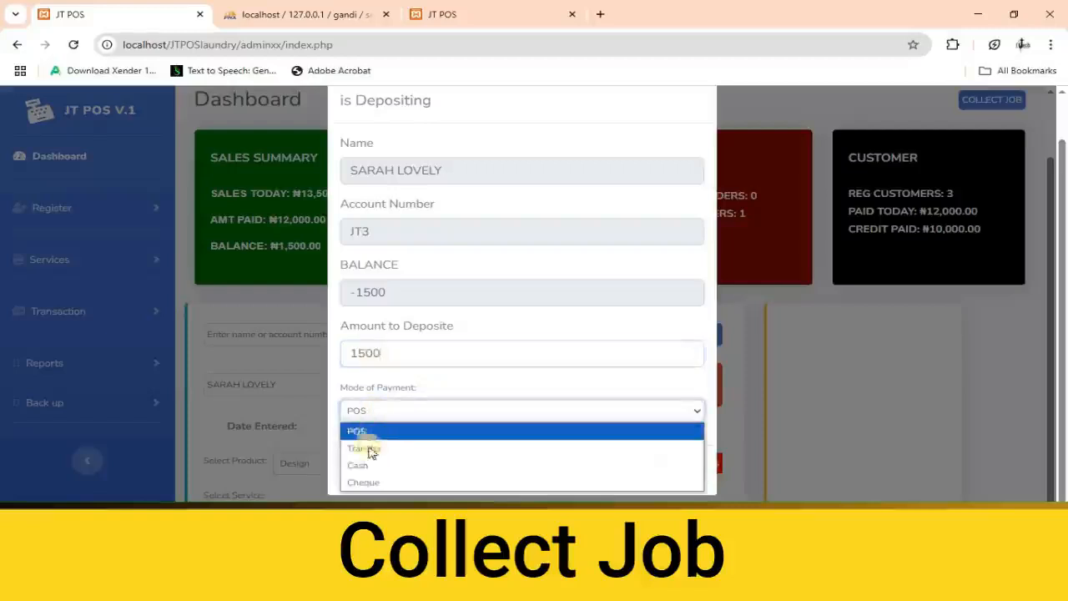
{"action": "left_click", "coordinate": [364, 449]}
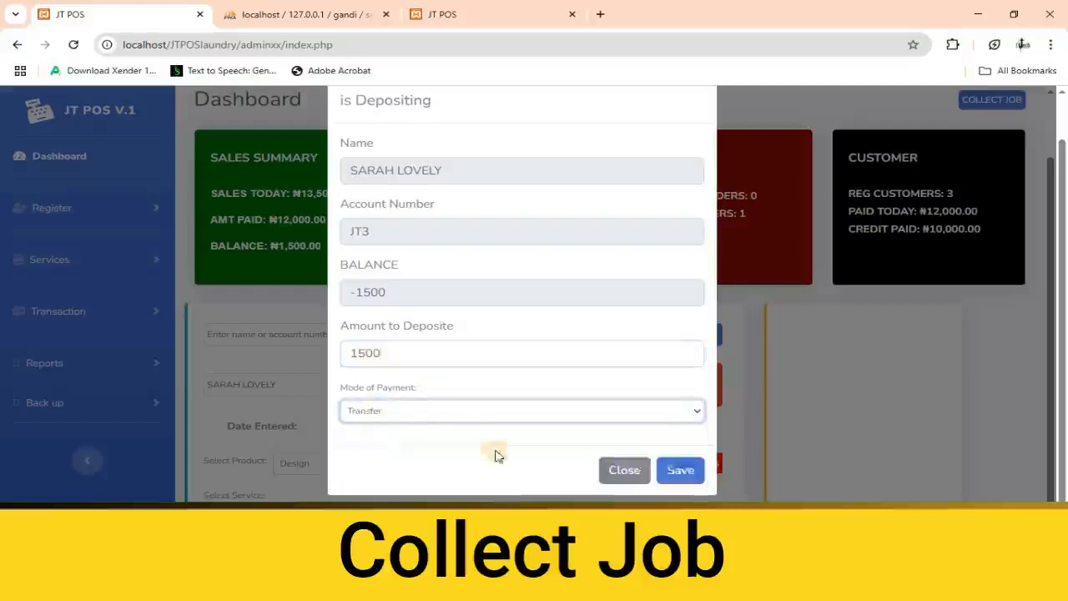
{"action": "left_click", "coordinate": [679, 470]}
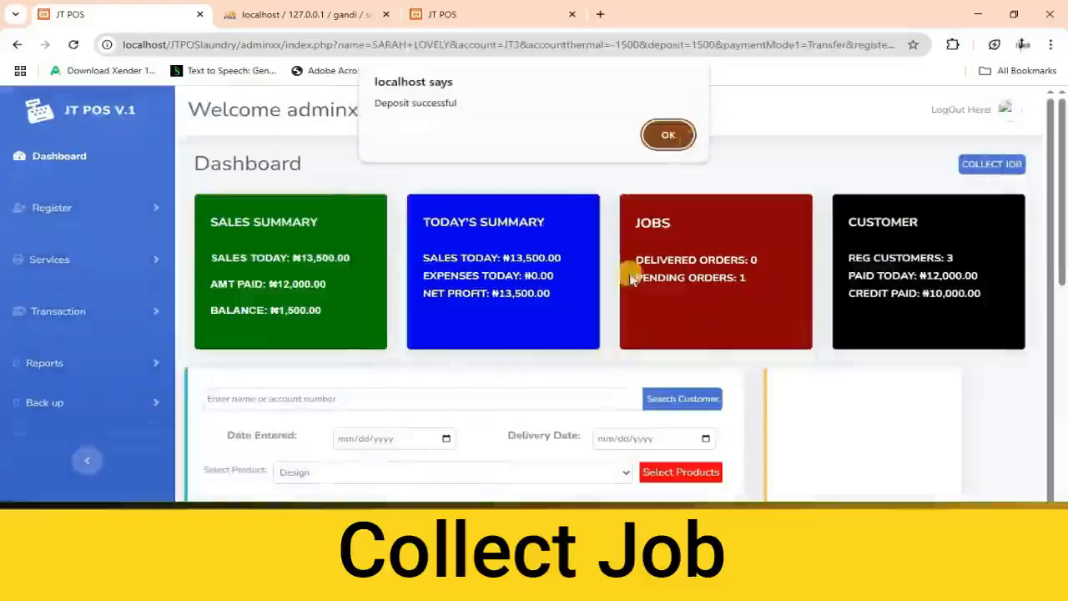
{"action": "left_click", "coordinate": [668, 134]}
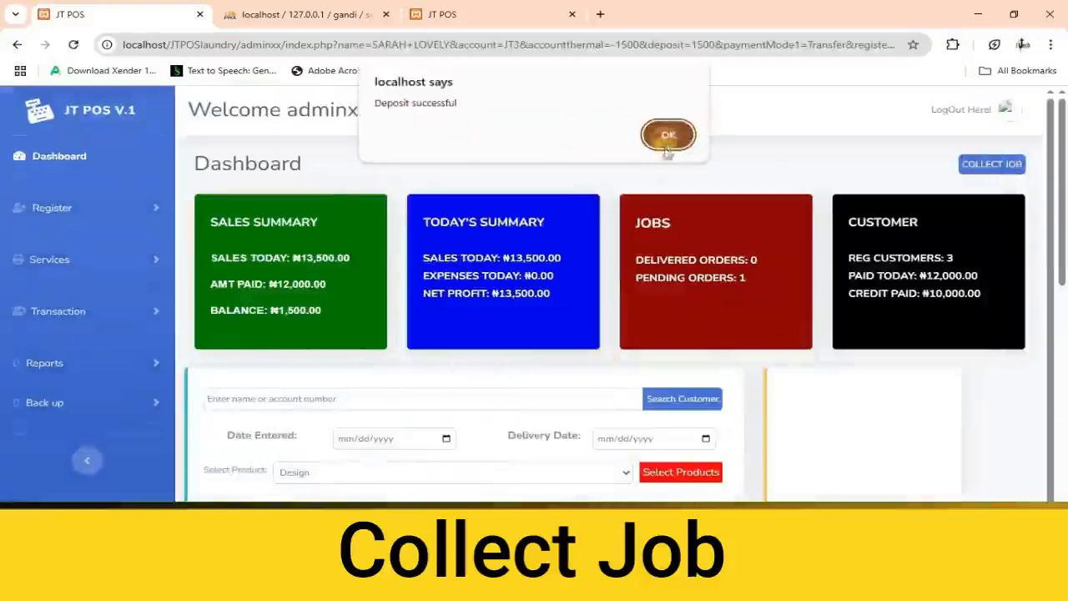
Look up the same customer again by account number to check the balance after the deposit
{"action": "scroll", "coordinate": [682, 342], "scroll_direction": "down", "scroll_amount": 1}
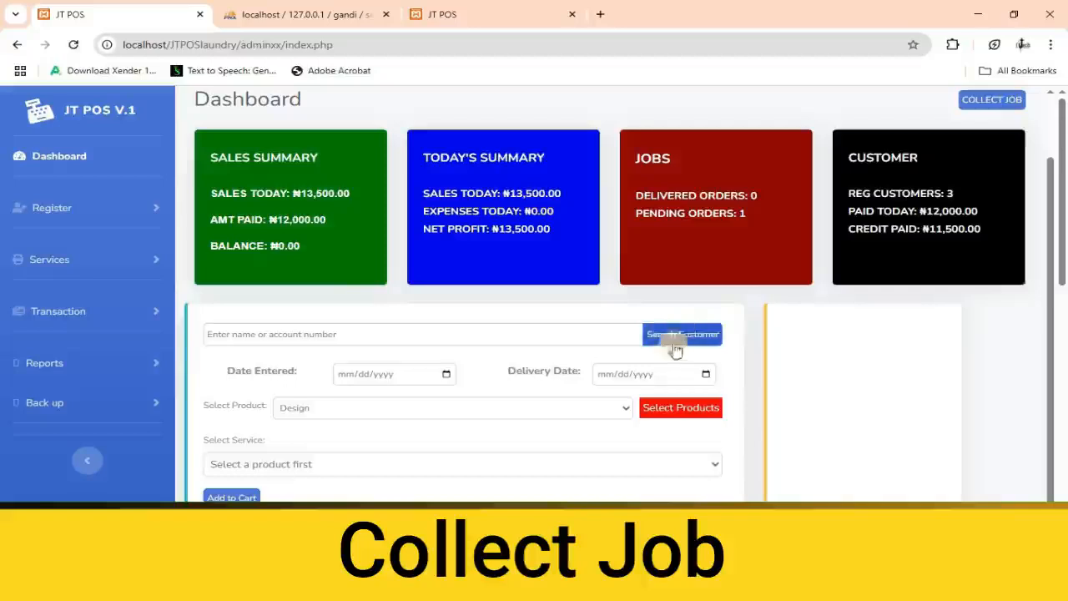
{"action": "left_click", "coordinate": [563, 333]}
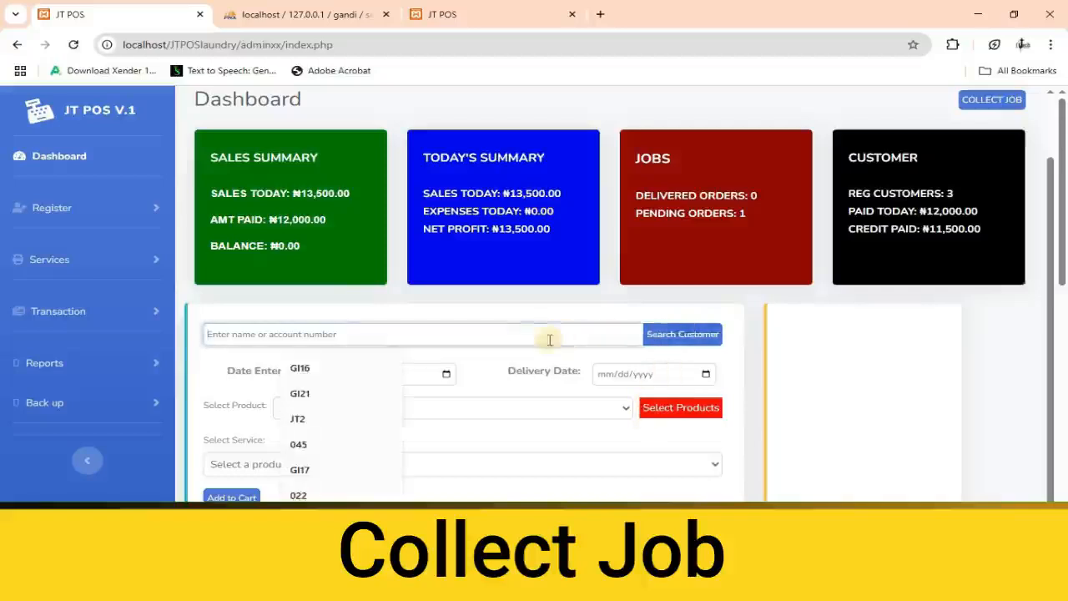
{"action": "type", "text": "JT3"}
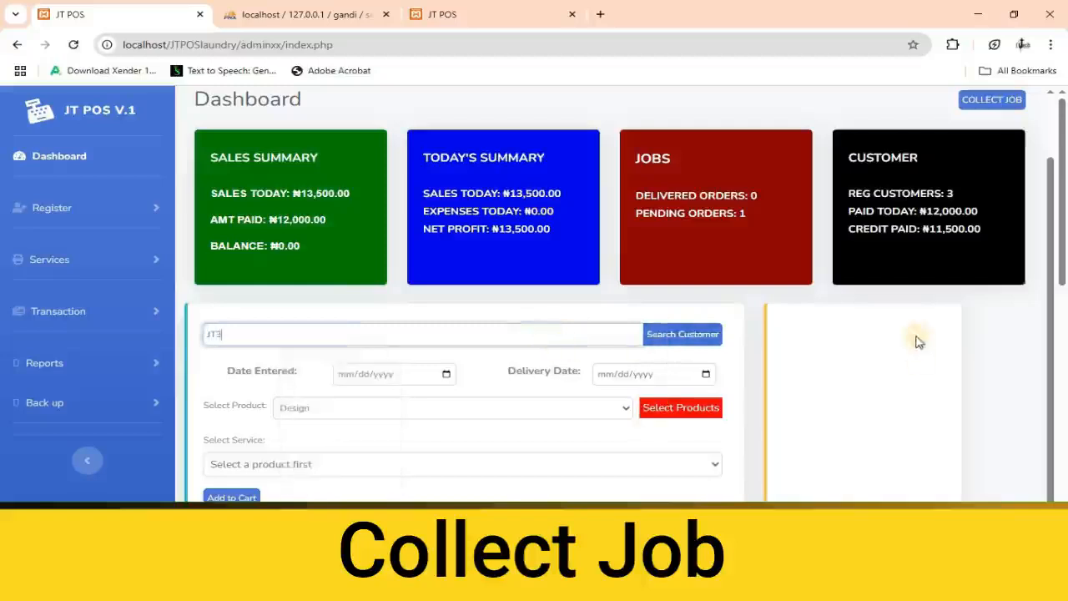
{"action": "scroll", "coordinate": [643, 345], "scroll_direction": "down", "scroll_amount": 1}
{"action": "left_click", "coordinate": [674, 267]}
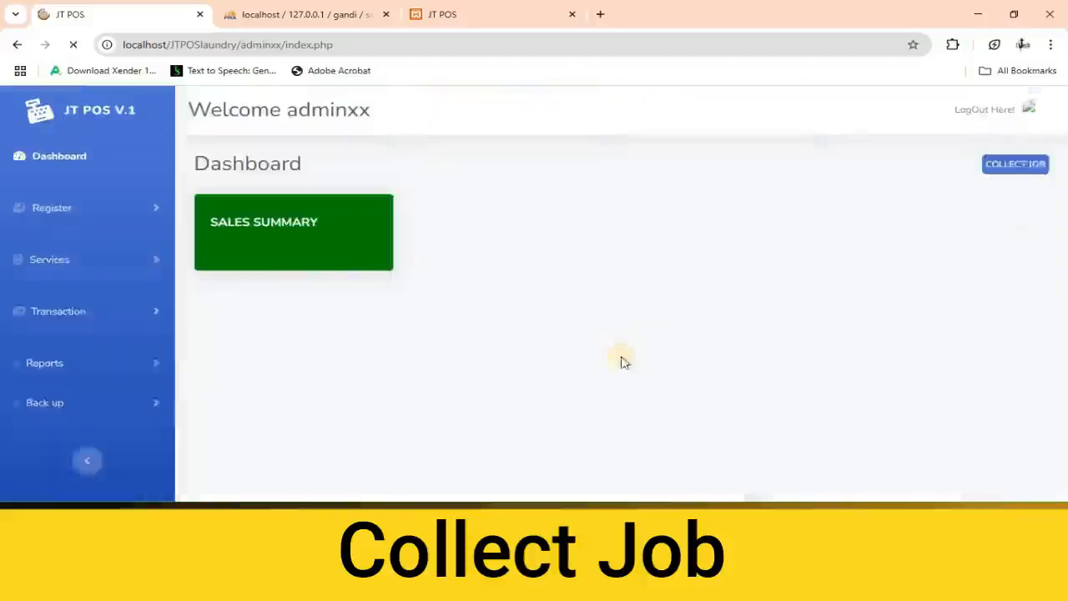
{"action": "scroll", "coordinate": [665, 456], "scroll_direction": "down", "scroll_amount": 1}
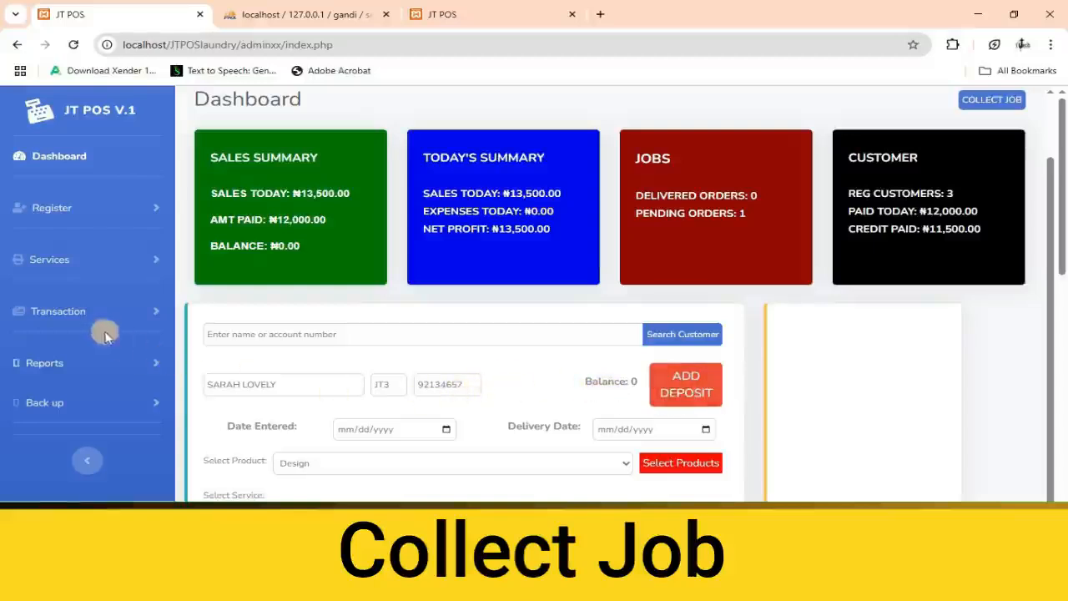
Open the job retrieval page and search for the customer's job by Account Number, with a date range starting 03/10/2025
{"action": "left_click", "coordinate": [60, 311]}
{"action": "left_click", "coordinate": [54, 373]}
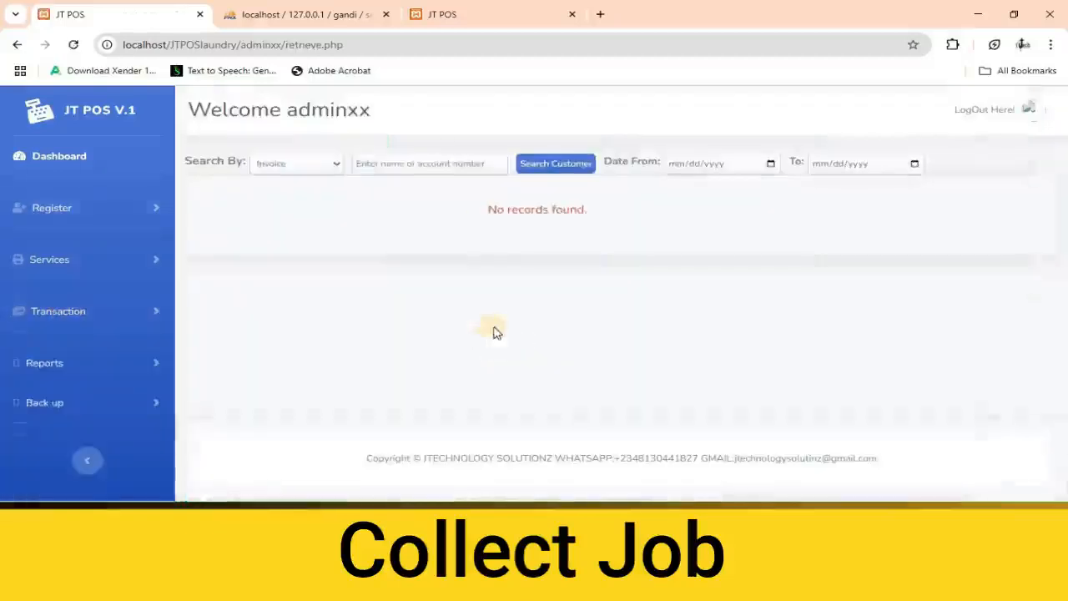
{"action": "left_click", "coordinate": [437, 161]}
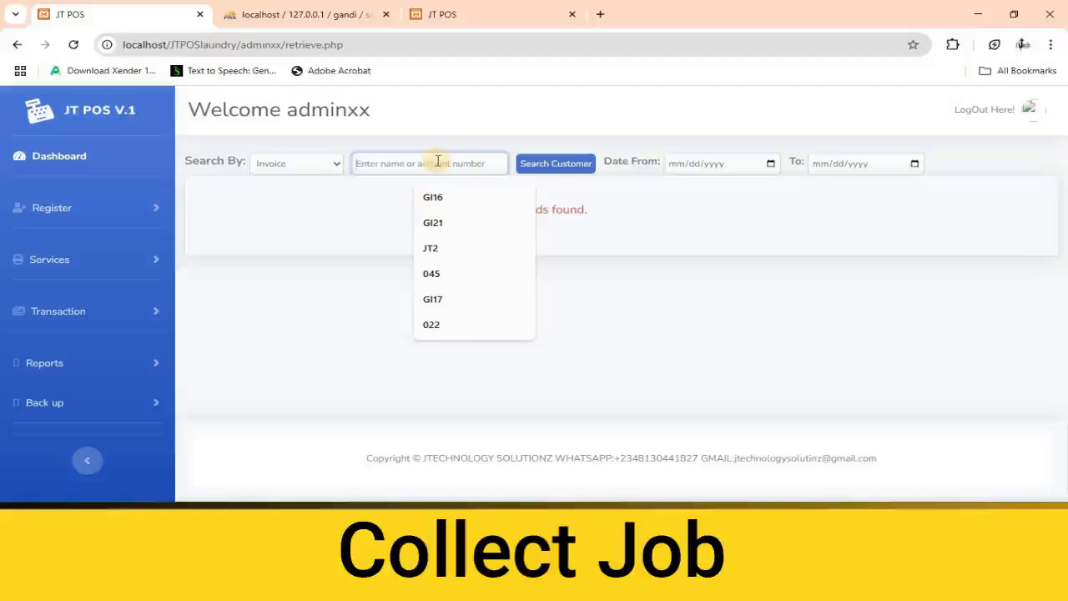
{"action": "left_click", "coordinate": [334, 171]}
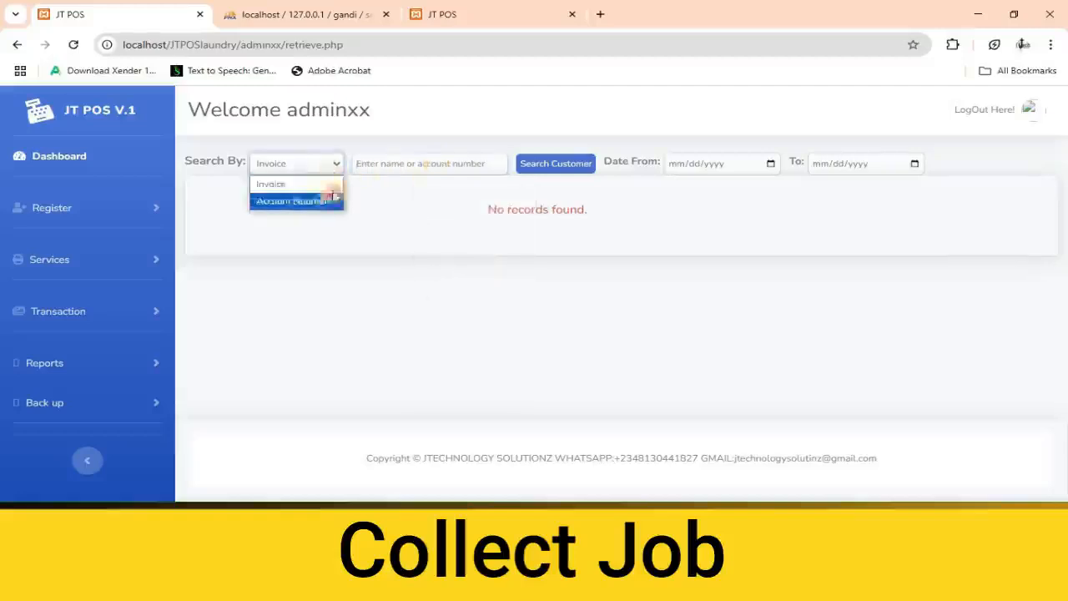
{"action": "left_click", "coordinate": [309, 199]}
{"action": "left_click", "coordinate": [382, 166]}
{"action": "type", "text": "JT3"}
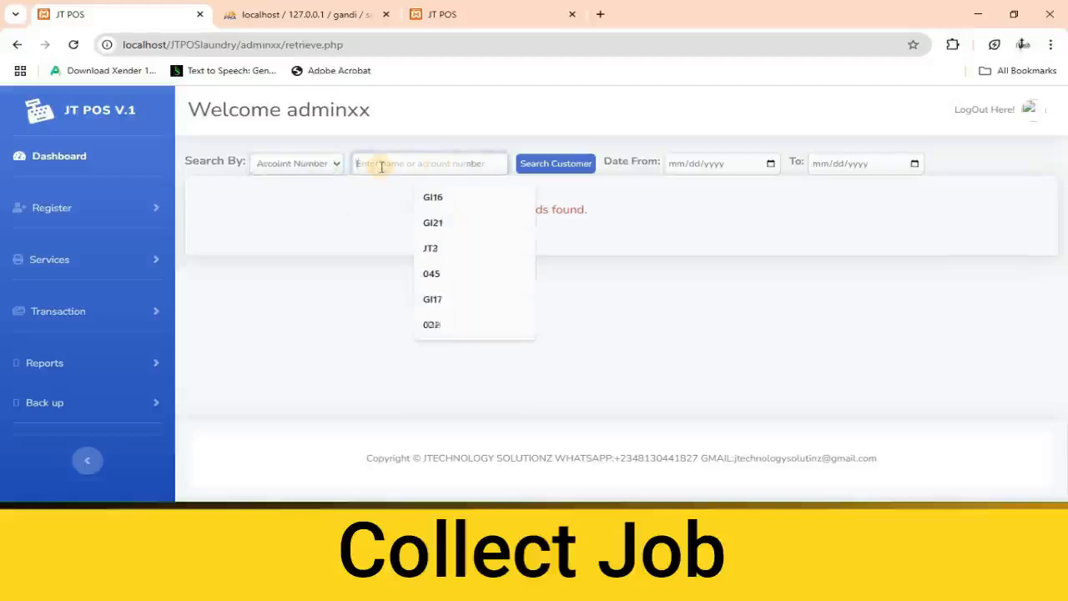
{"action": "left_click", "coordinate": [769, 163]}
{"action": "left_click", "coordinate": [936, 194]}
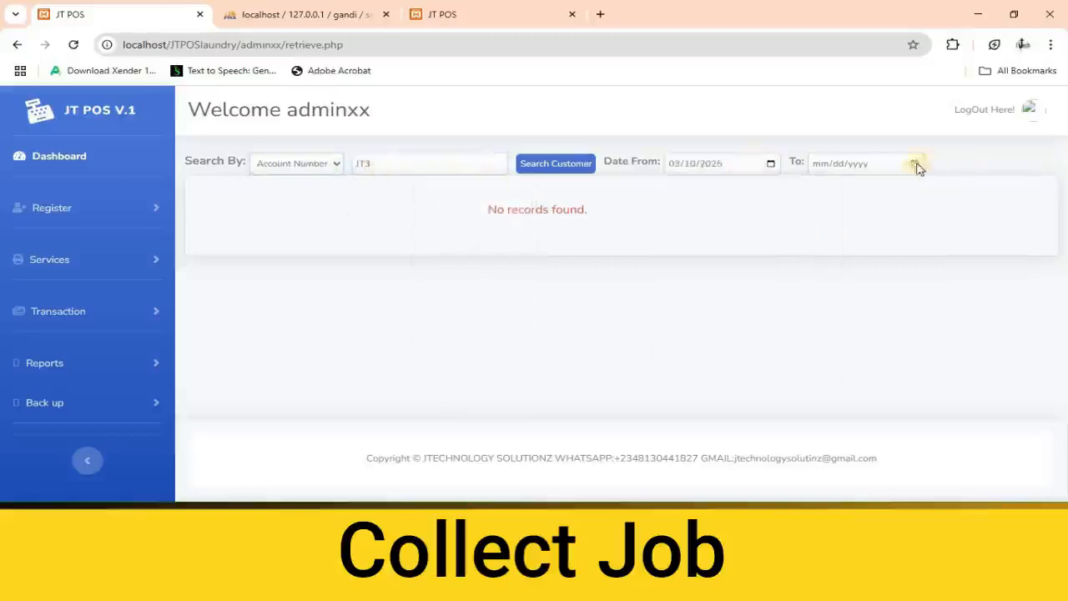
{"action": "left_click", "coordinate": [915, 164]}
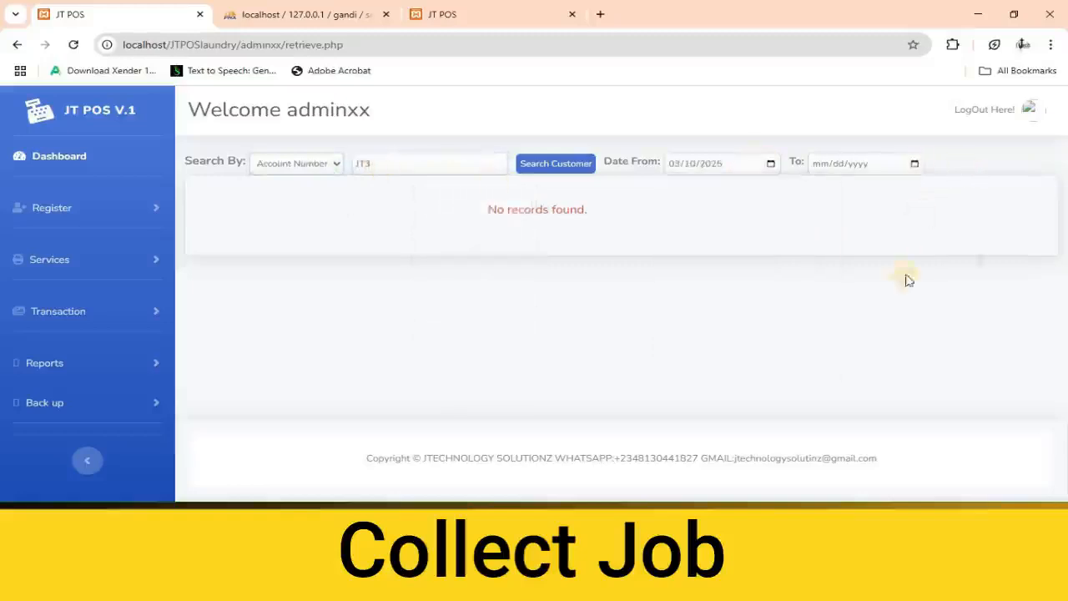
{"action": "left_click", "coordinate": [553, 164]}
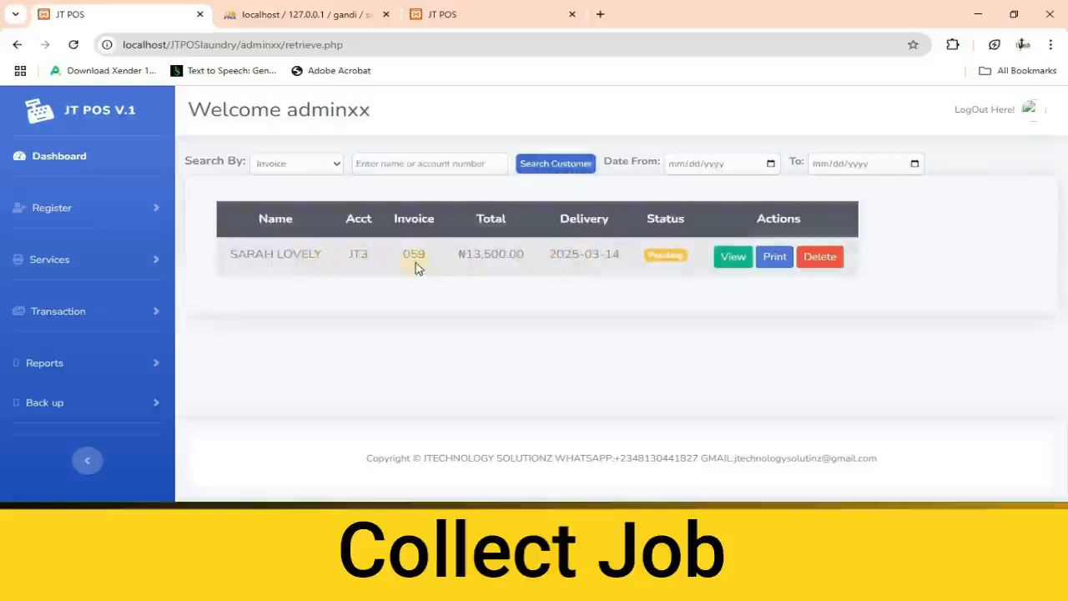
Open the pending job's delivery receipt, add the comment "she has made full payment." and save the delivery
{"action": "left_click", "coordinate": [778, 260]}
{"action": "scroll", "coordinate": [579, 312], "scroll_direction": "down", "scroll_amount": 3}
{"action": "left_click", "coordinate": [341, 373]}
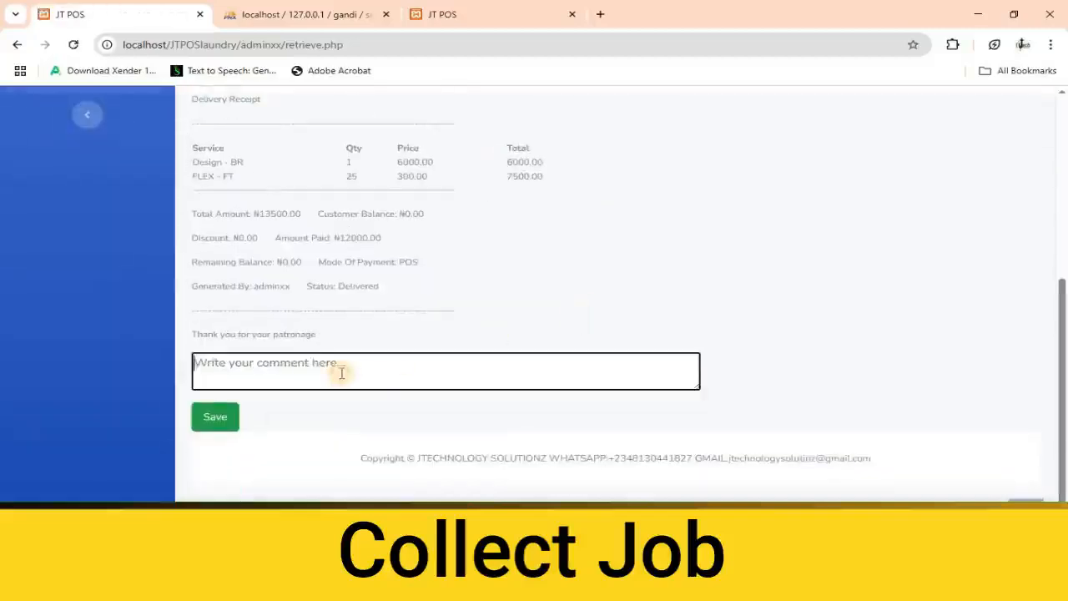
{"action": "type", "text": "she has made full payment."}
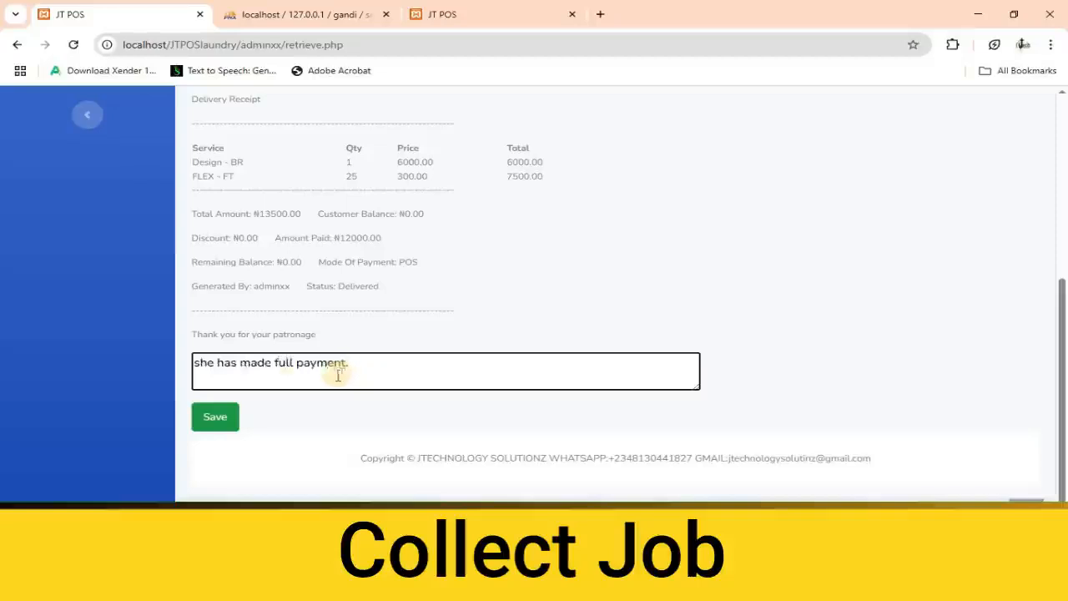
{"action": "left_click", "coordinate": [215, 416]}
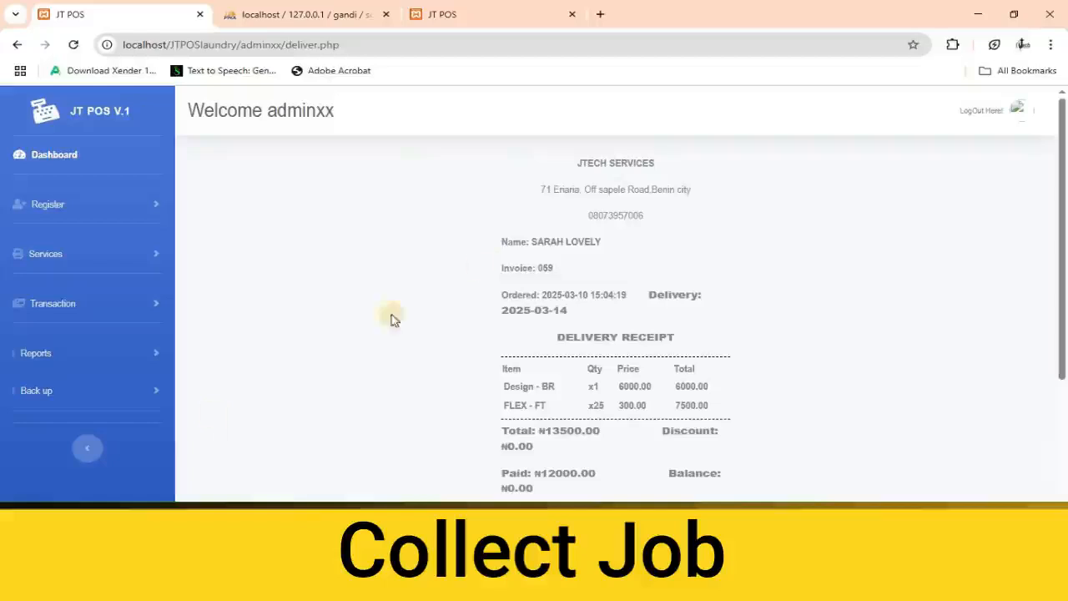
Review the delivery receipt and open its print preview in a maximized window
{"action": "scroll", "coordinate": [605, 225], "scroll_direction": "down", "scroll_amount": 3}
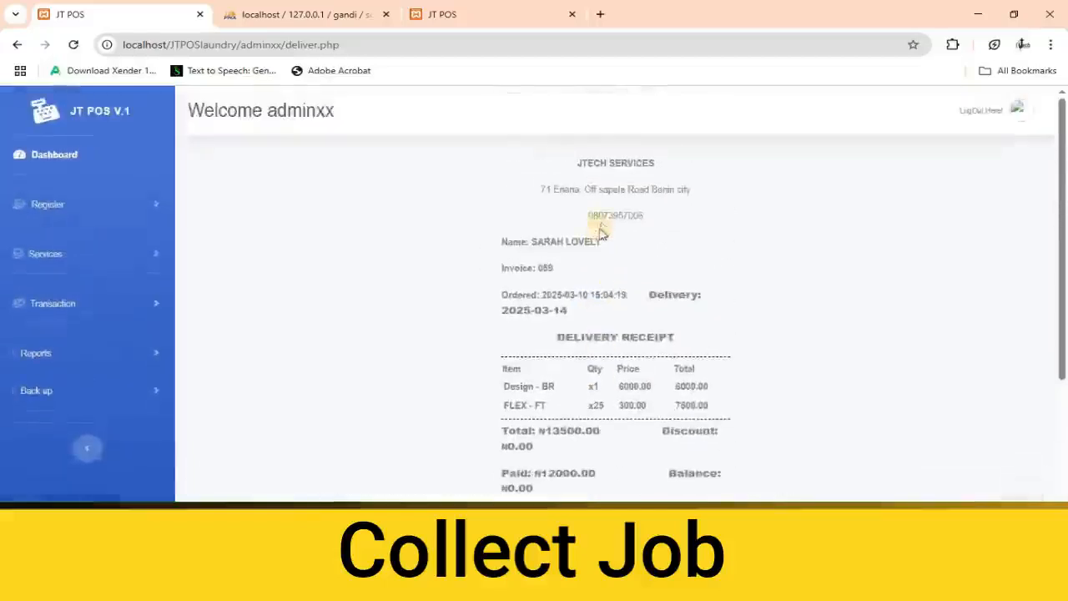
{"action": "scroll", "coordinate": [601, 231], "scroll_direction": "down", "scroll_amount": 5}
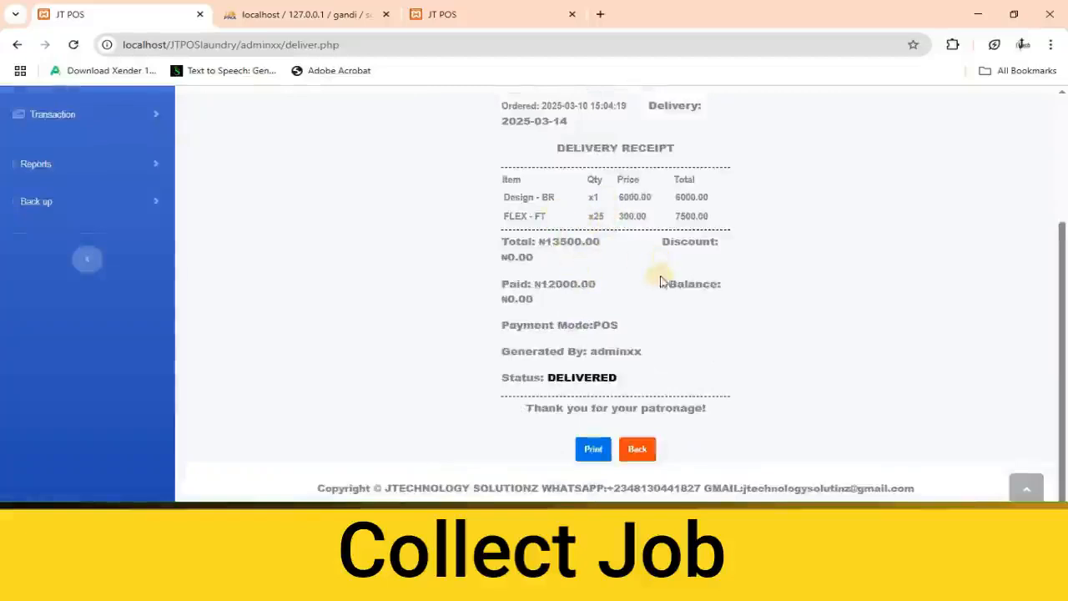
{"action": "scroll", "coordinate": [653, 298], "scroll_direction": "up", "scroll_amount": 3}
{"action": "scroll", "coordinate": [654, 299], "scroll_direction": "down", "scroll_amount": 2}
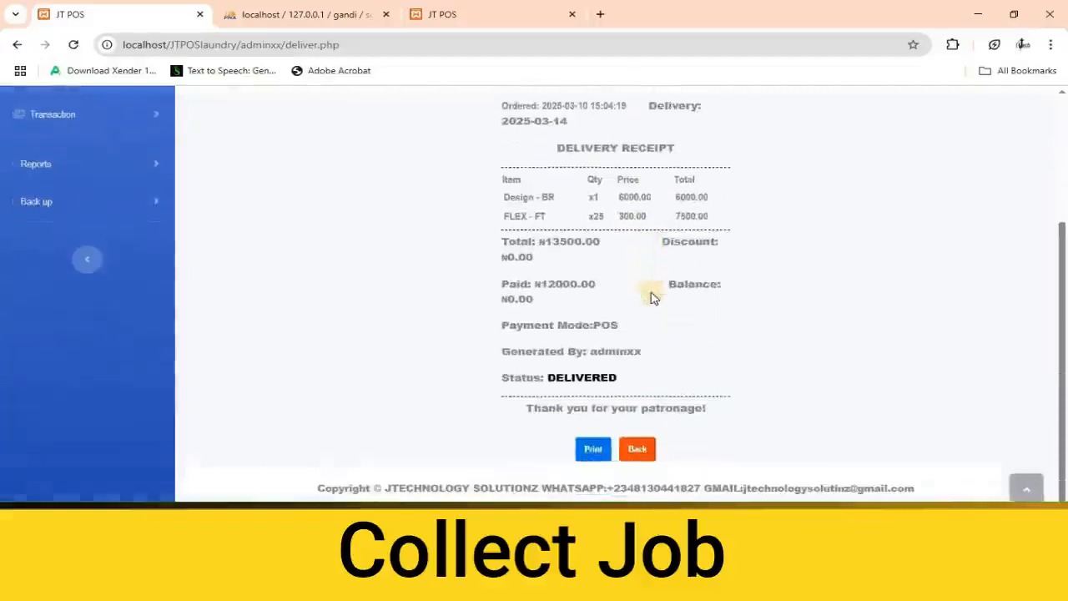
{"action": "left_click", "coordinate": [589, 451]}
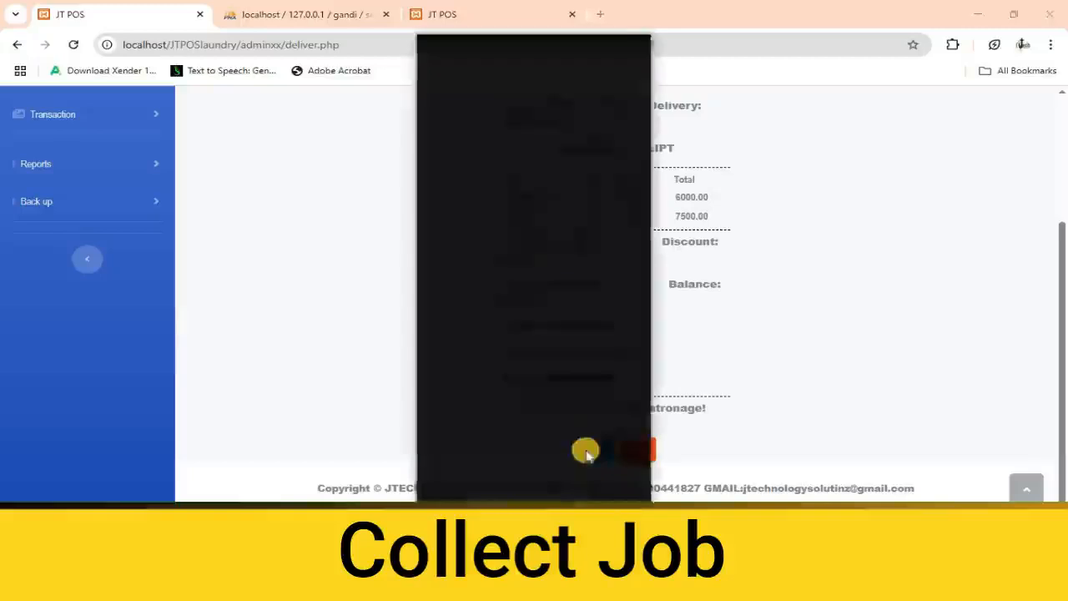
{"action": "left_click", "coordinate": [597, 44]}
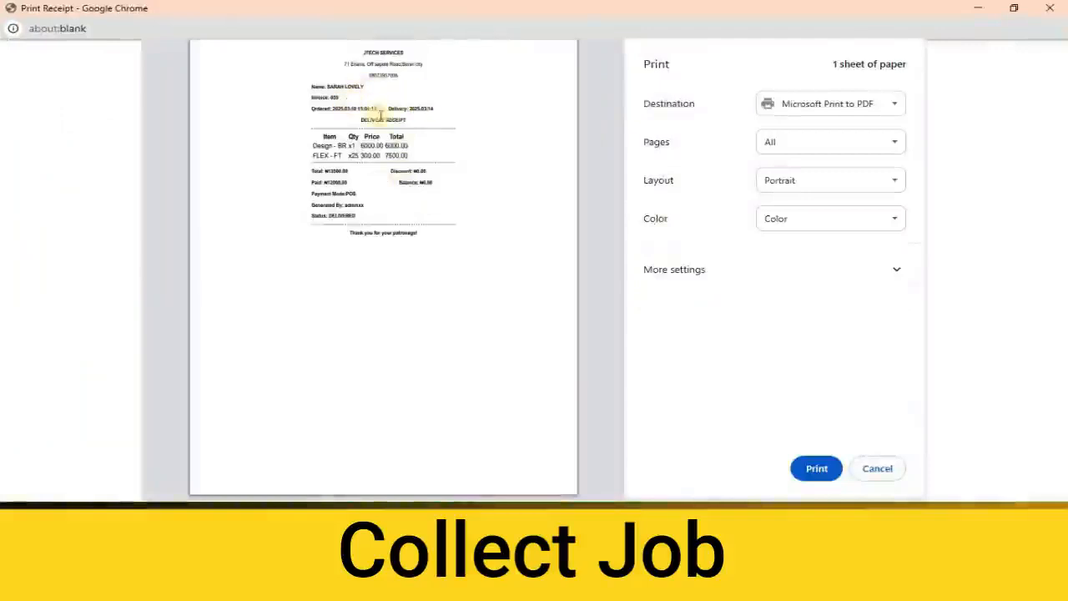
Set the receipt's print destination to XP-80C and choose its paper size in the additional print settings
{"action": "left_click", "coordinate": [873, 103]}
{"action": "left_click", "coordinate": [805, 143]}
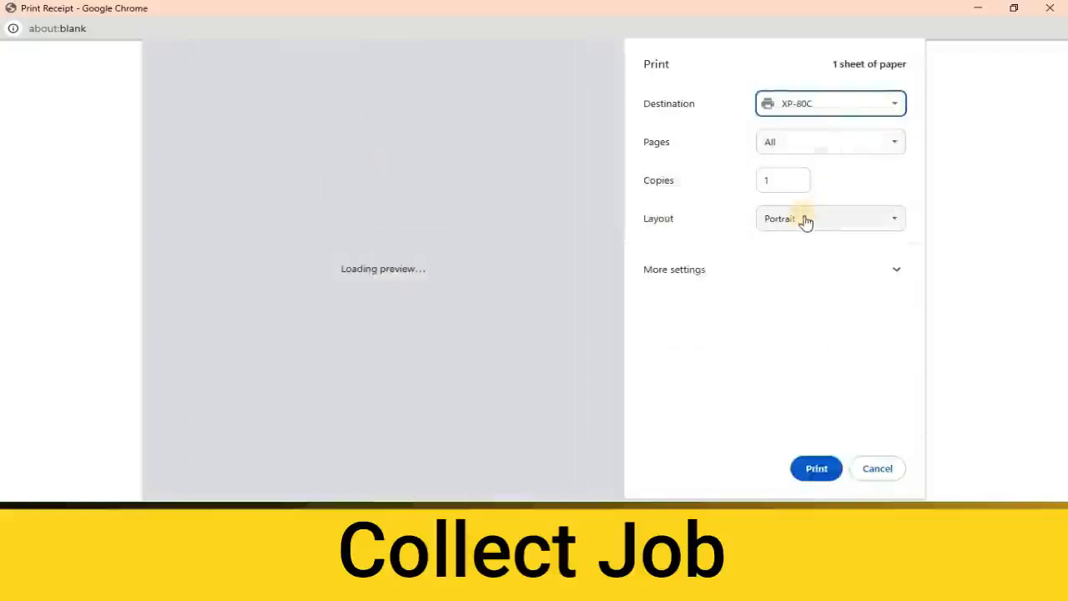
{"action": "left_click", "coordinate": [818, 275]}
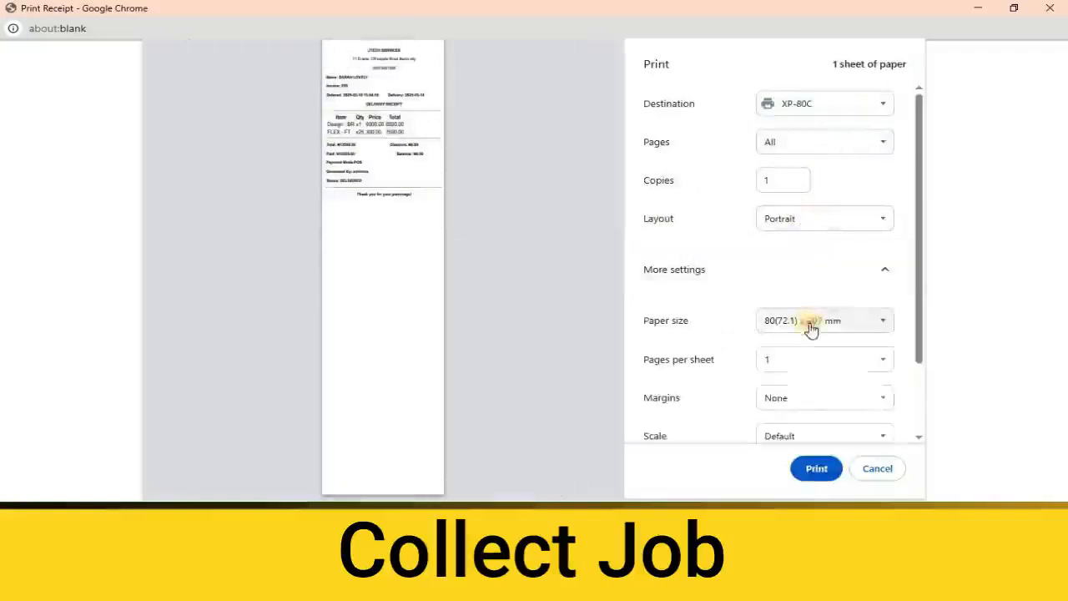
{"action": "left_click", "coordinate": [811, 325]}
{"action": "left_click", "coordinate": [794, 341]}
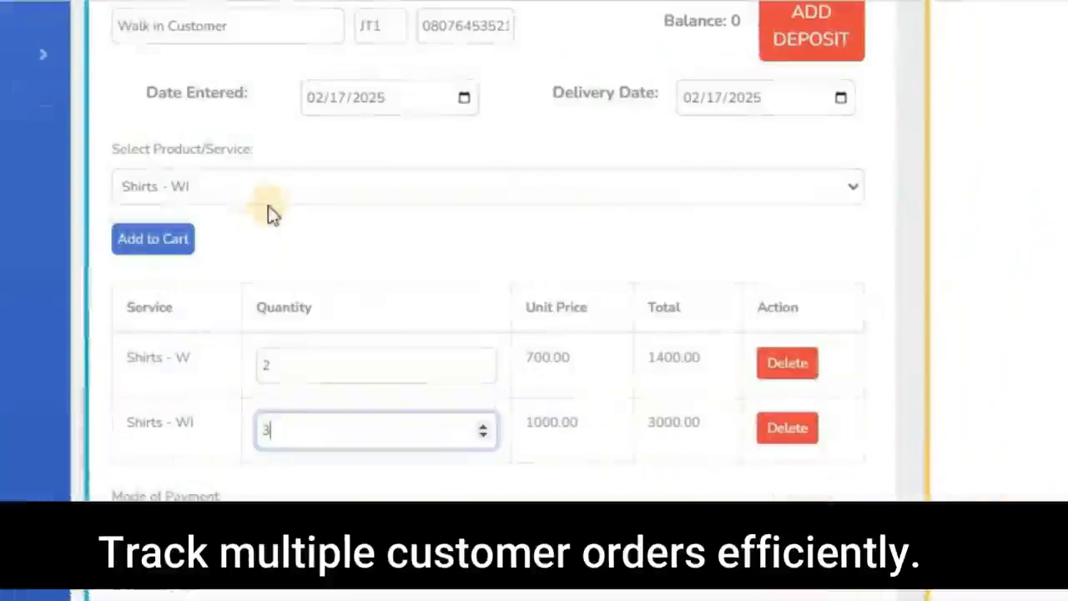
Open the product/service choices for the walk-in customer's order
{"action": "left_click", "coordinate": [277, 190]}
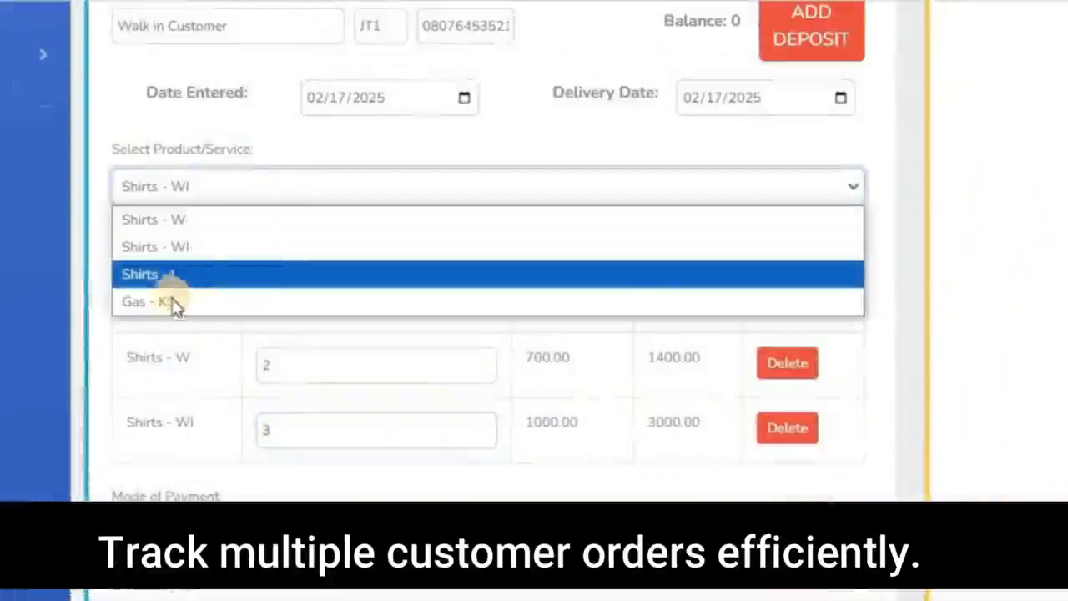